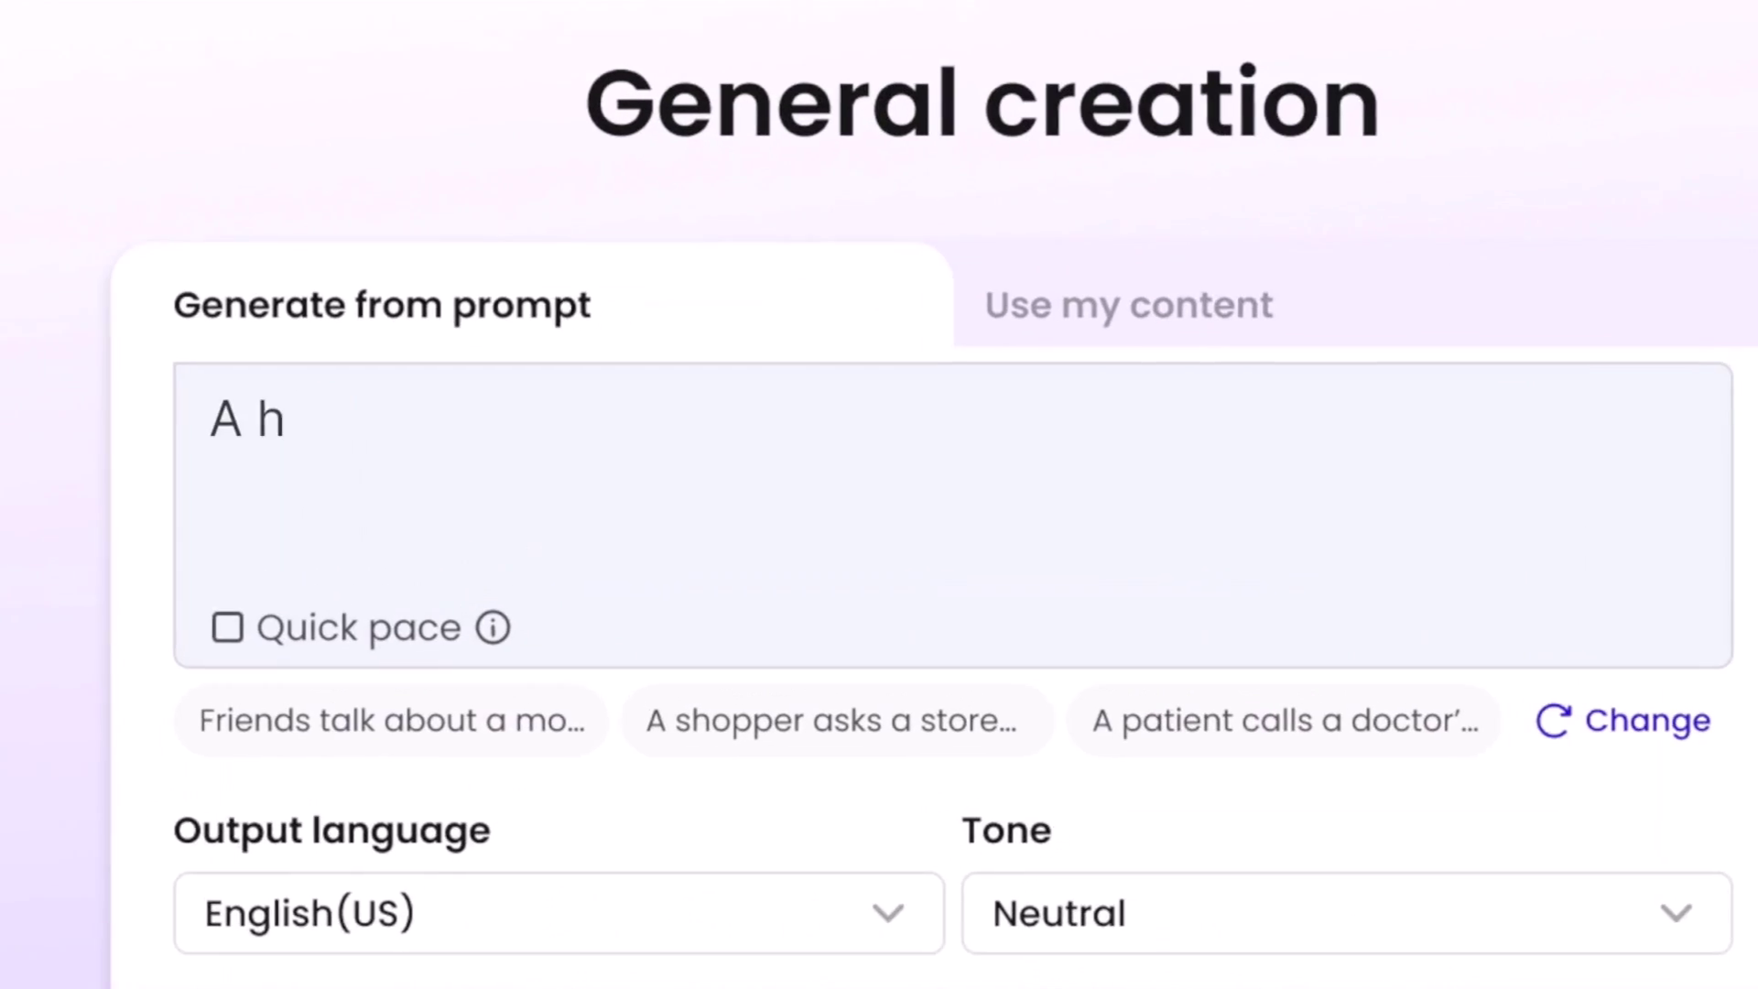
Generate a storyboard from 'A hardworking red hen decides to make a cake' and animate Scene 2's picture.
type("ardworking red hen decides to make a cake")
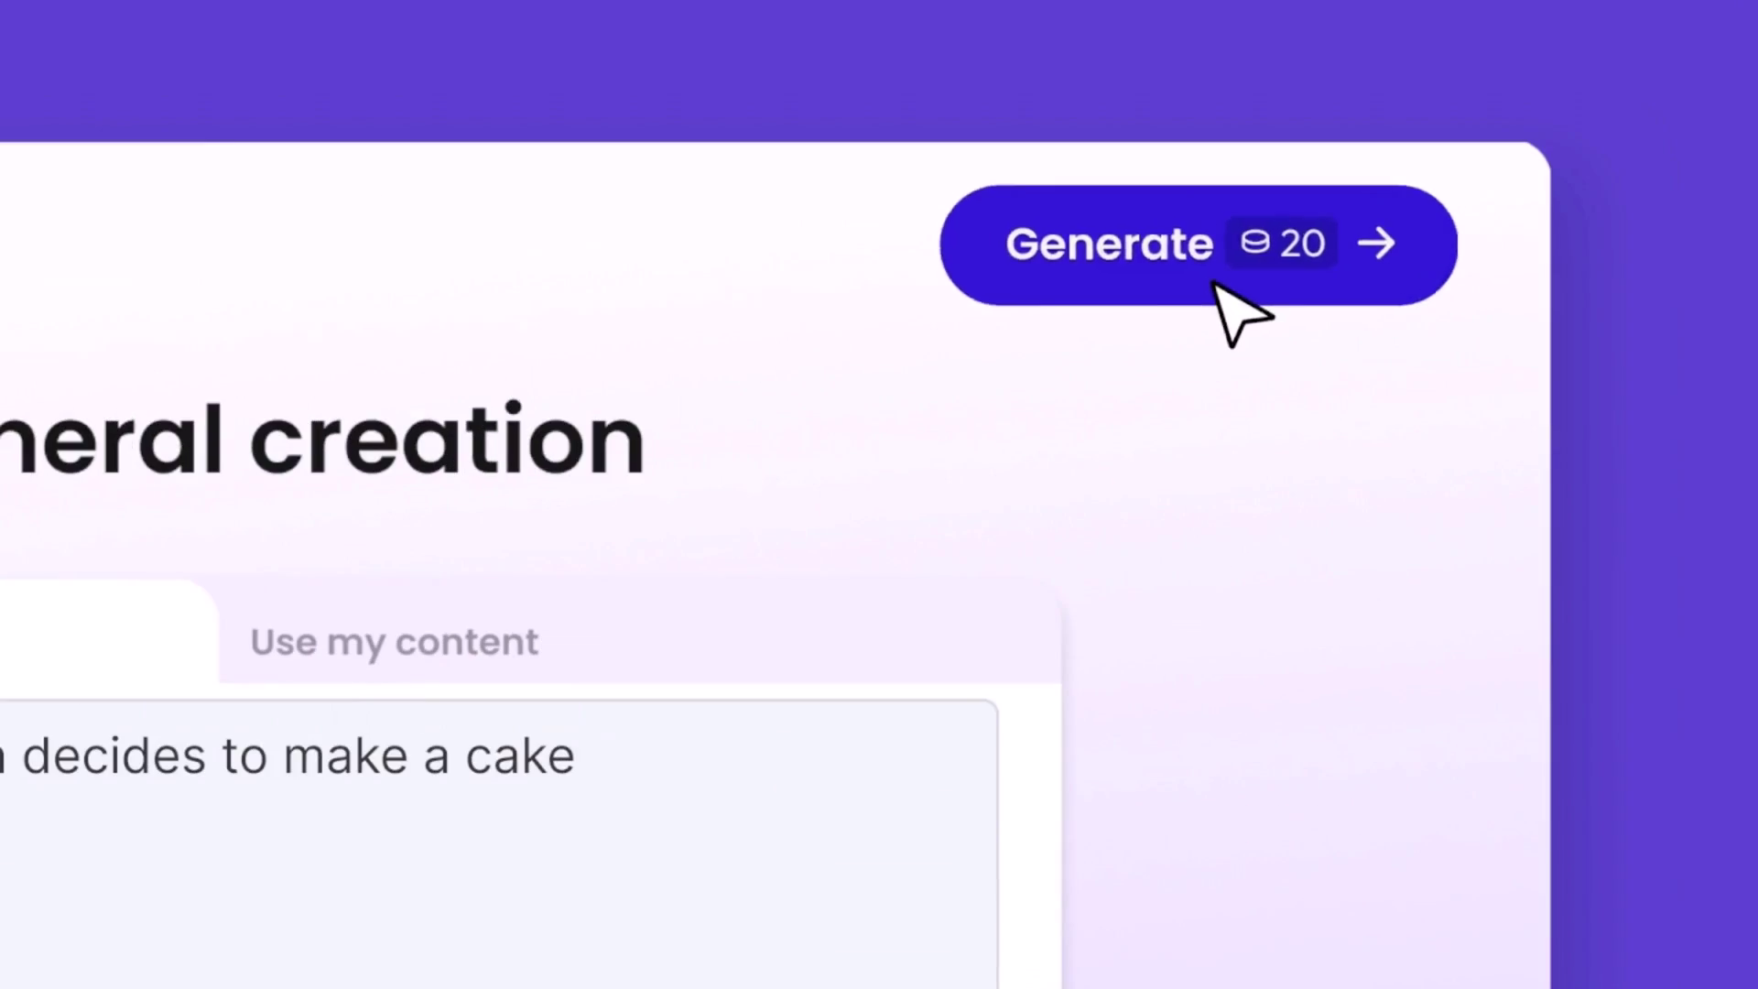
left_click(1216, 286)
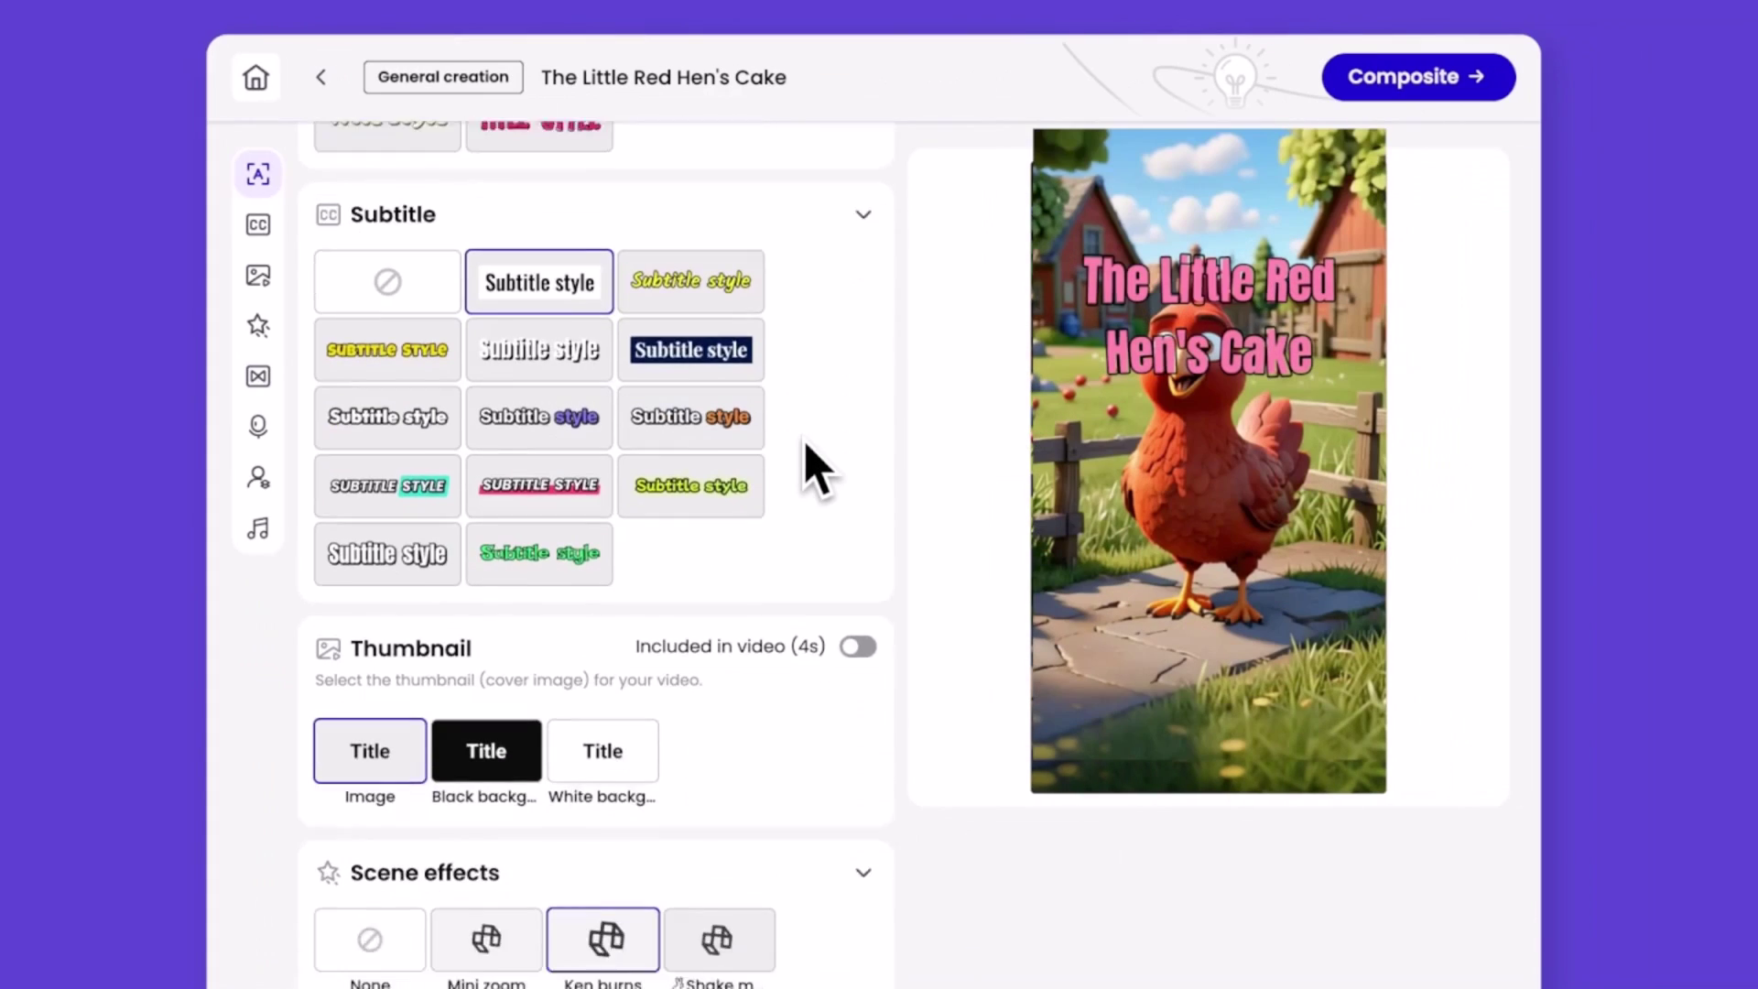
scroll(809, 467, "down", 10)
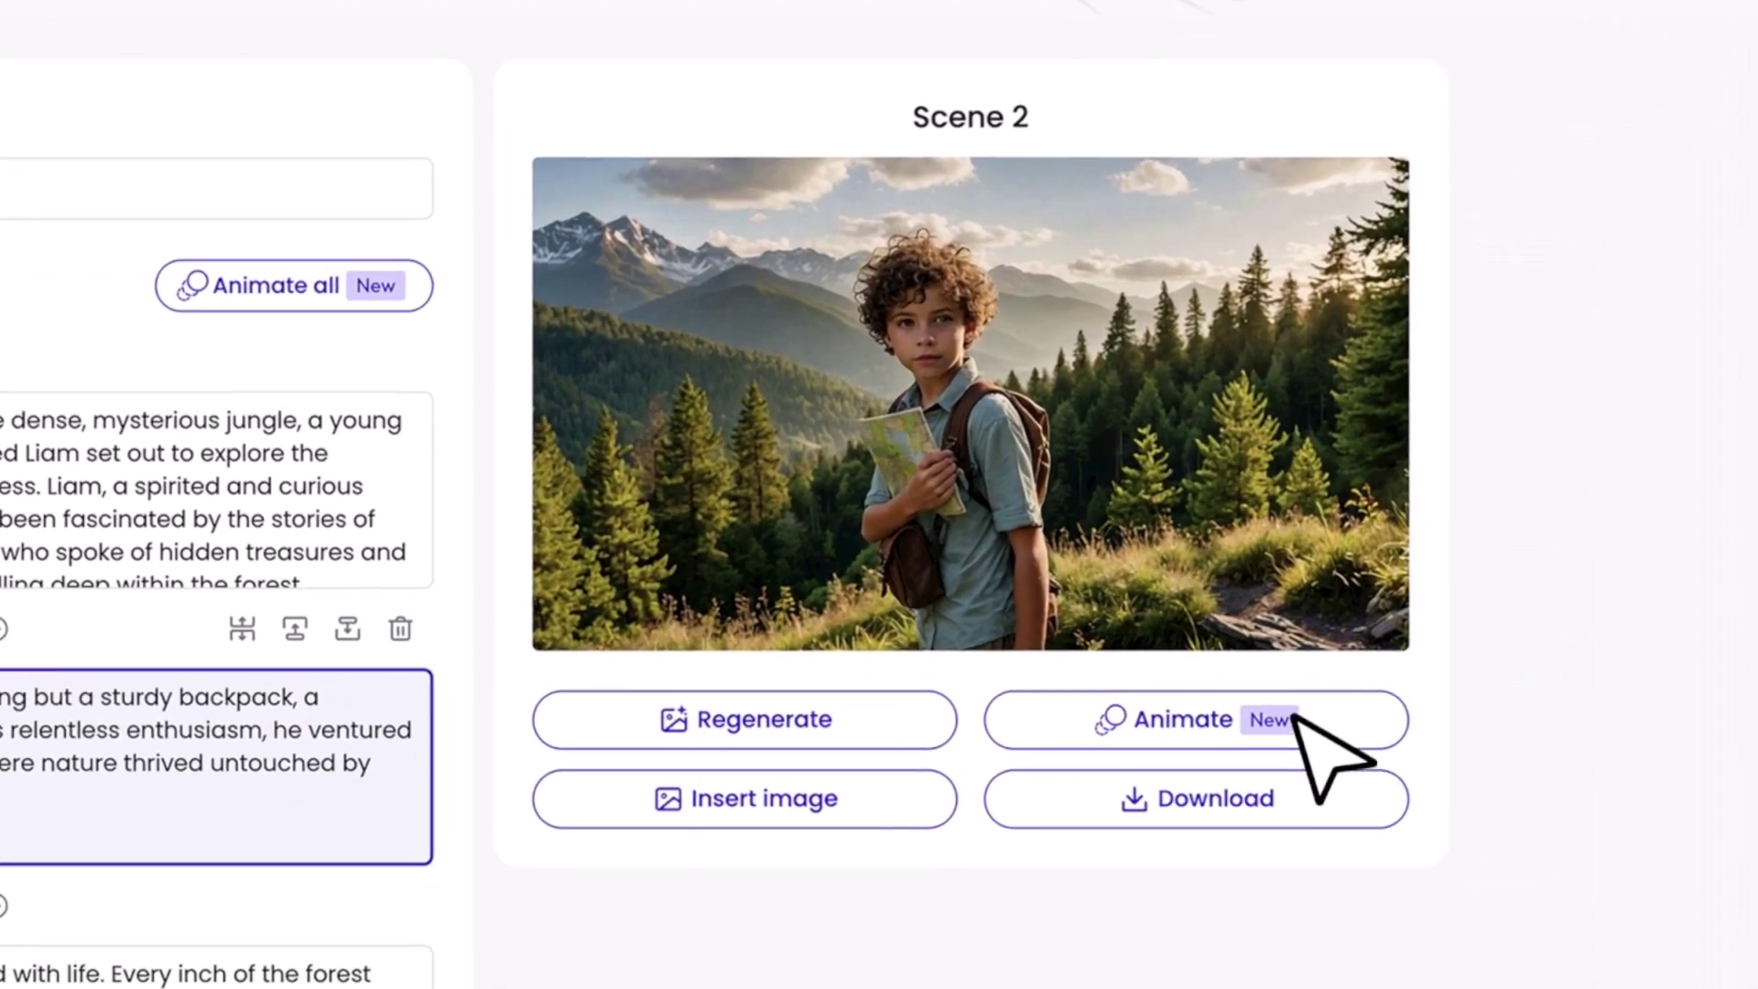
left_click(1319, 707)
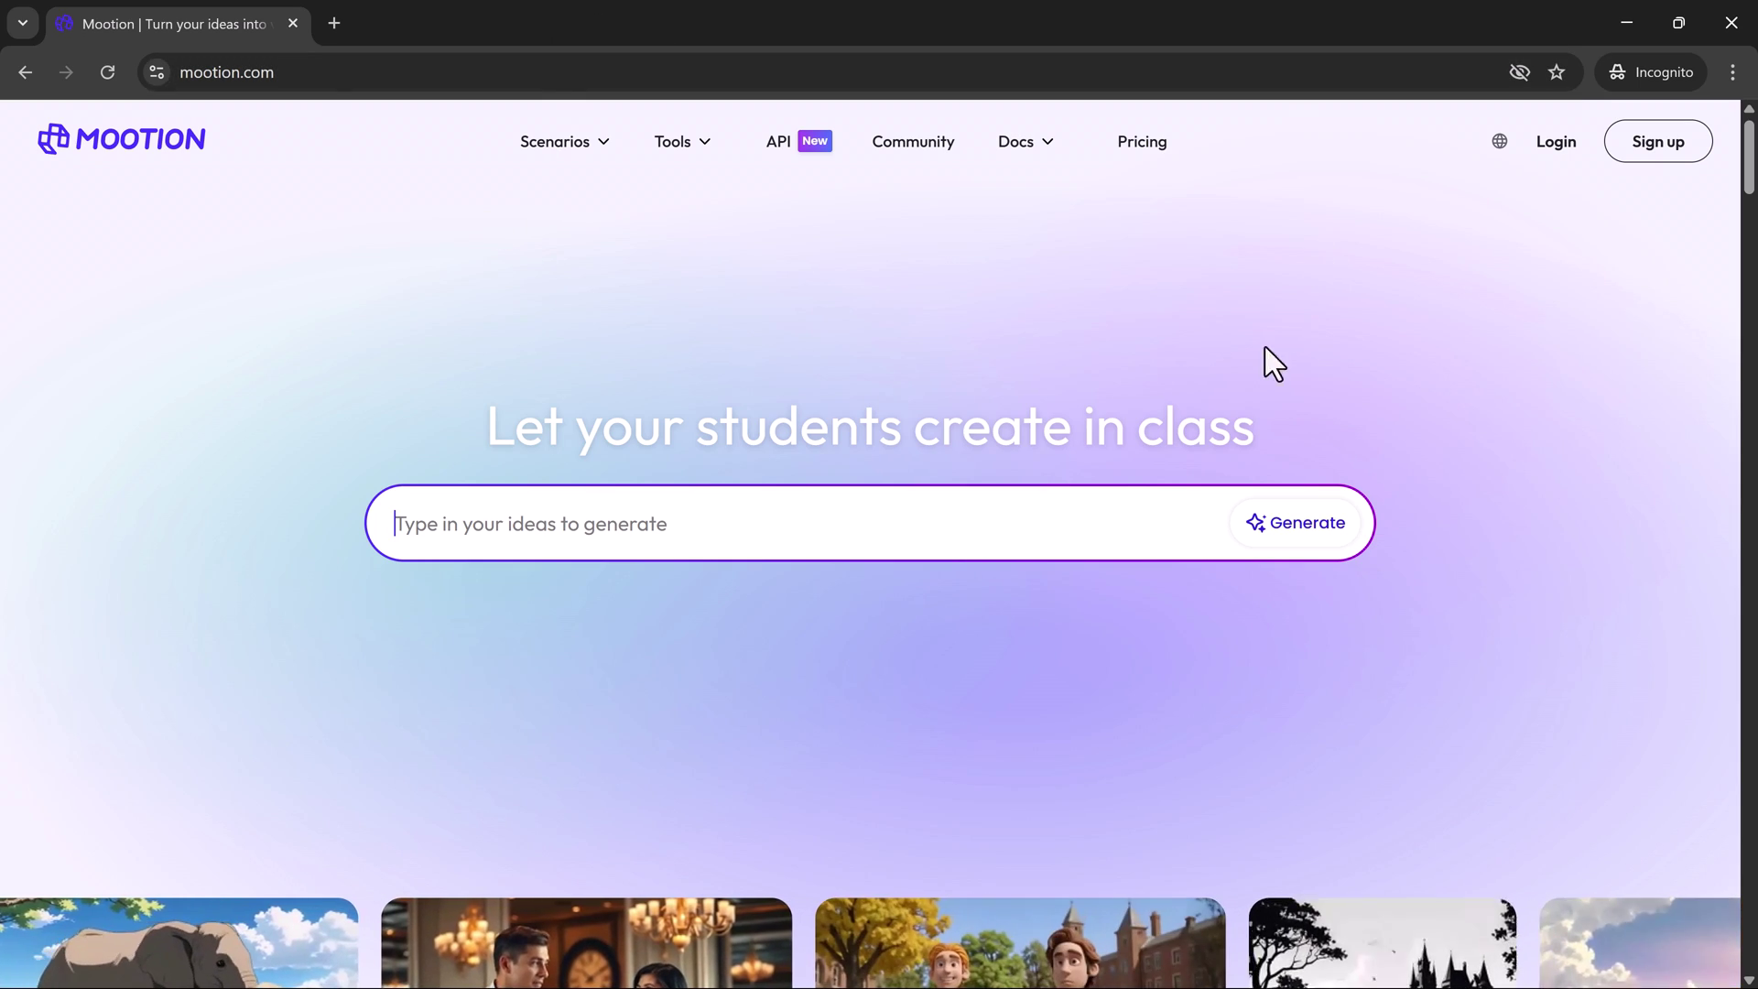
Scroll through the mootion.com home page's showcase videos and feature sections.
scroll(1544, 528, "down", 7)
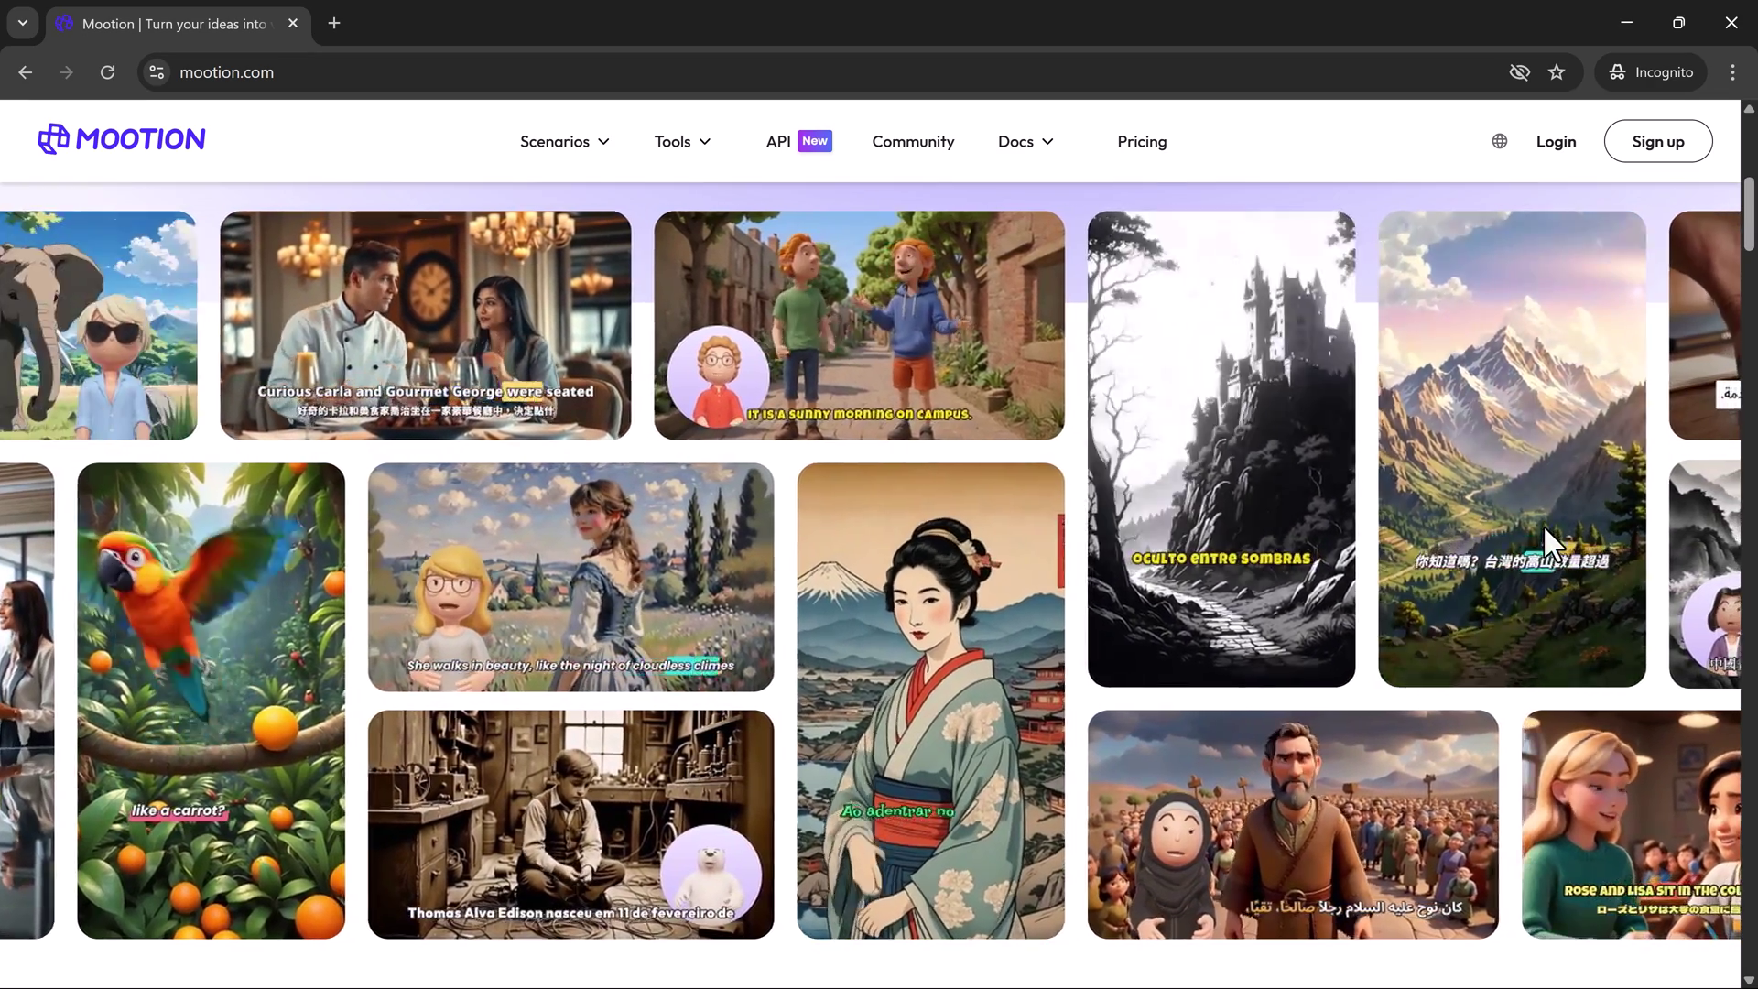
scroll(1542, 524, "down", 12)
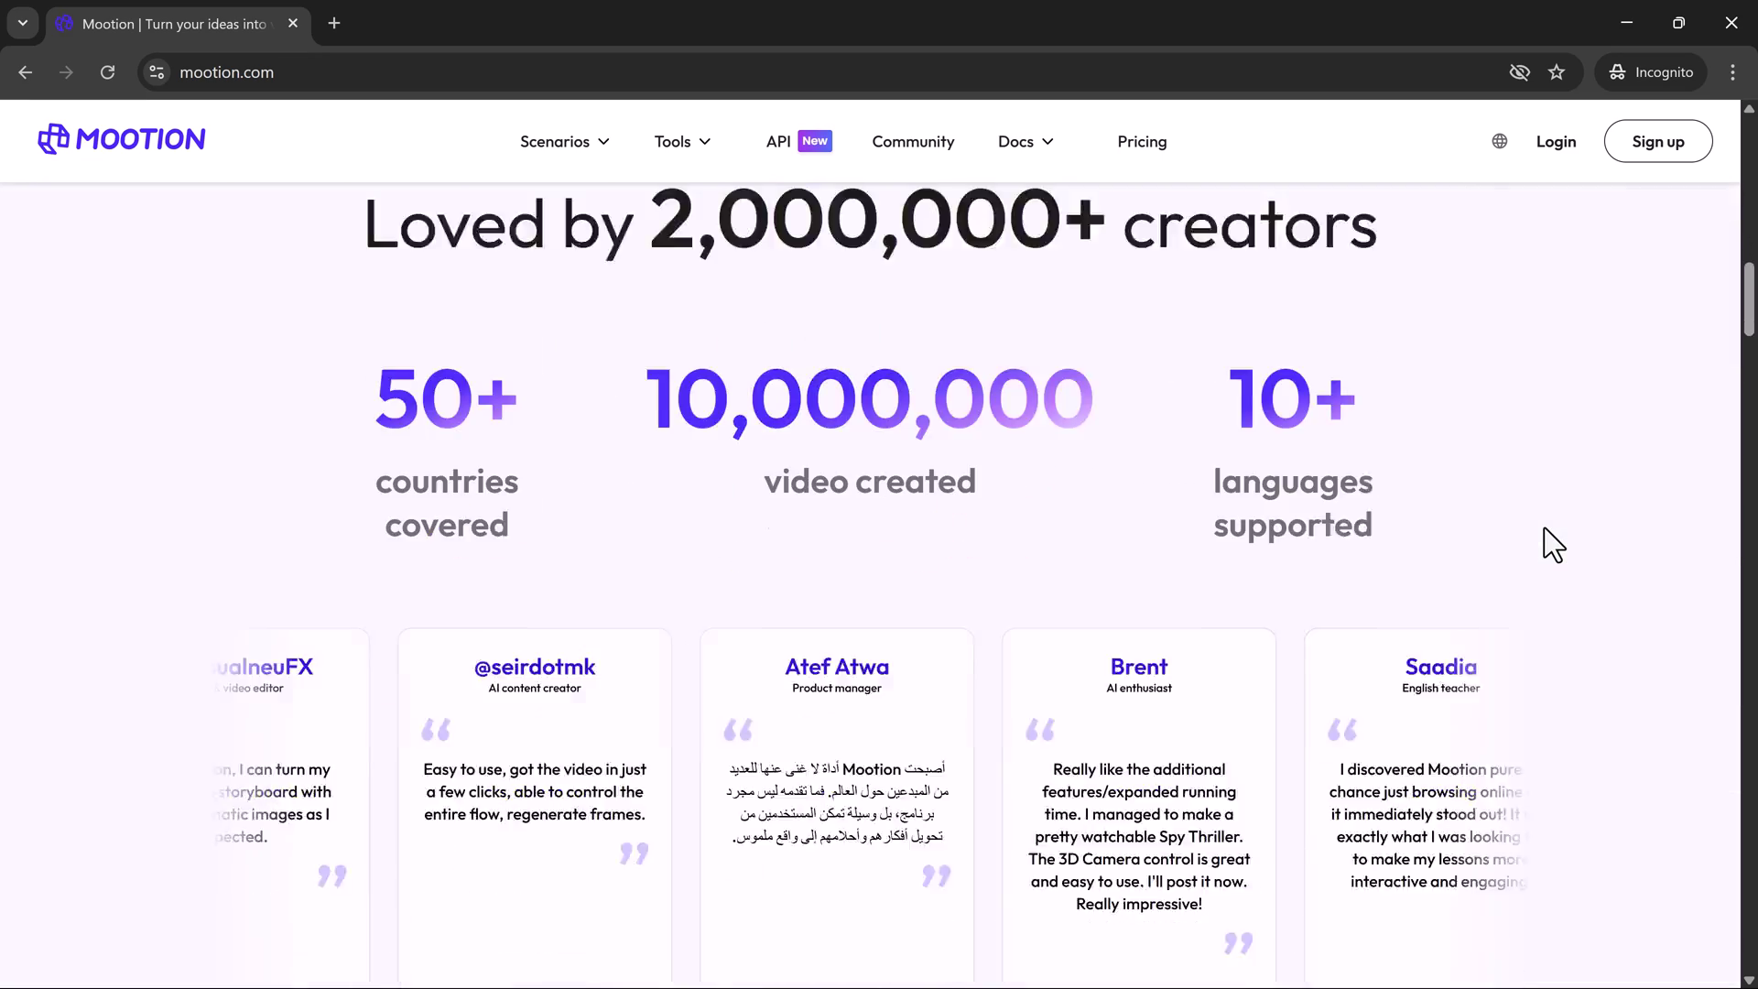
scroll(1544, 528, "down", 6)
scroll(1543, 528, "up", 1)
scroll(1544, 528, "down", 5)
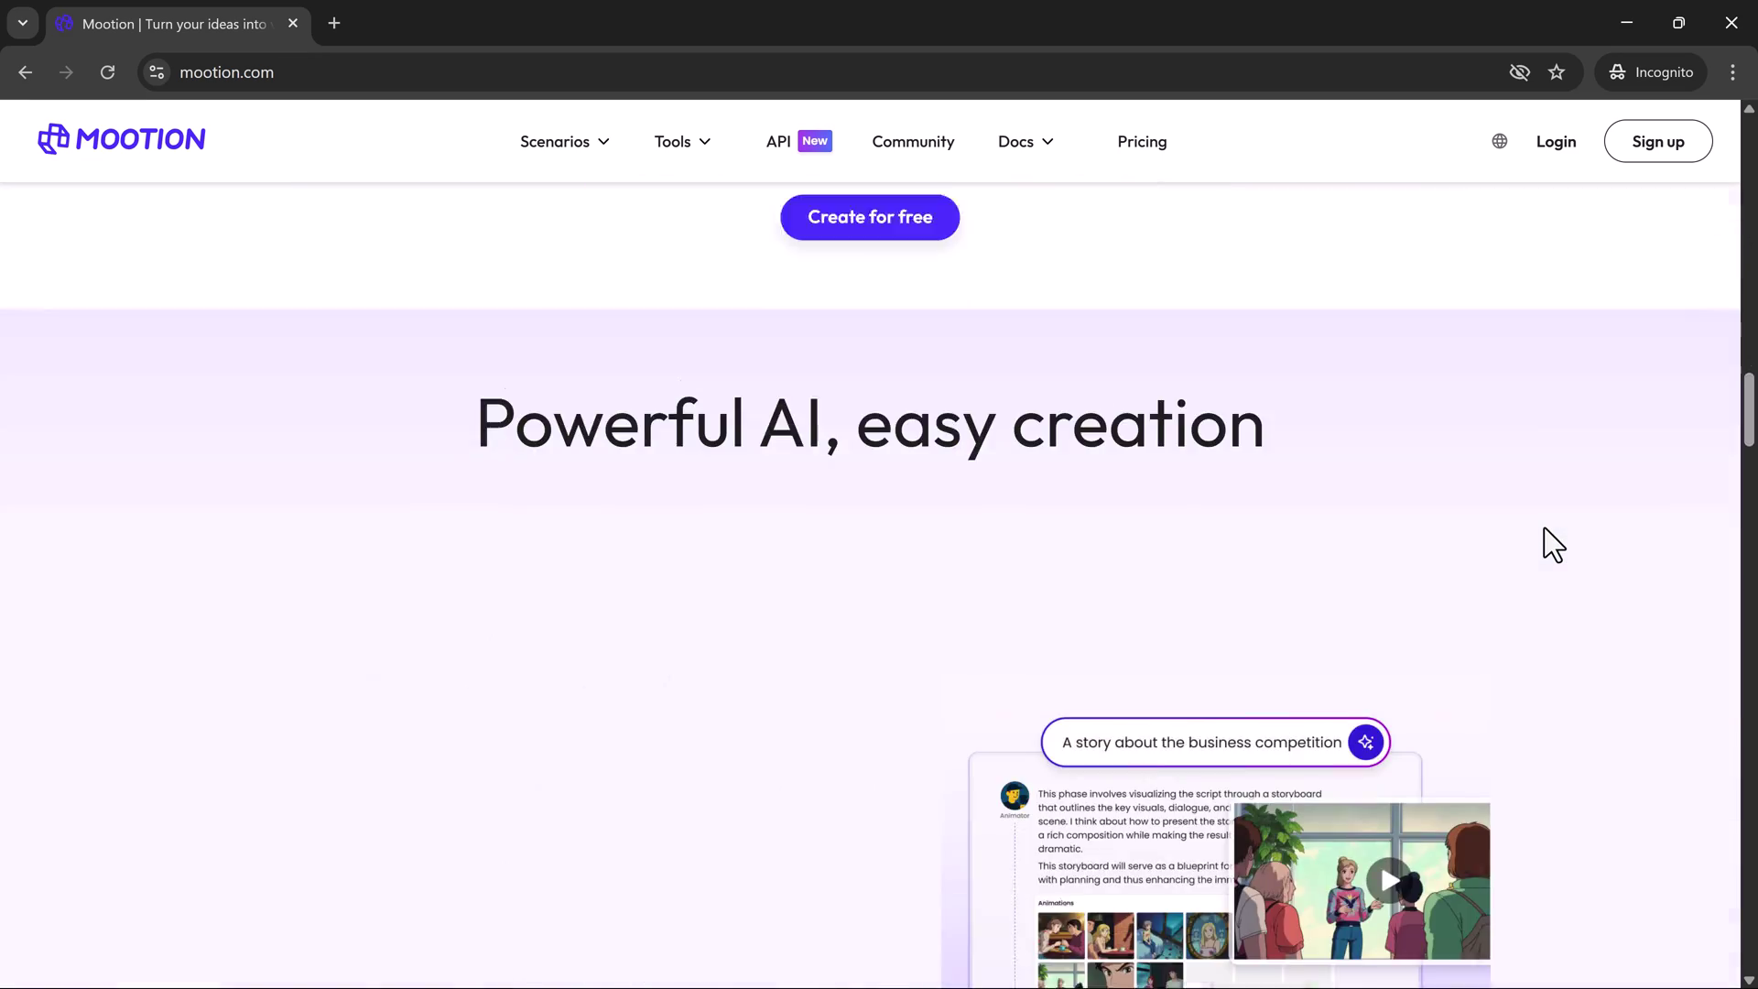
scroll(1544, 528, "down", 5)
scroll(1544, 527, "up", 1)
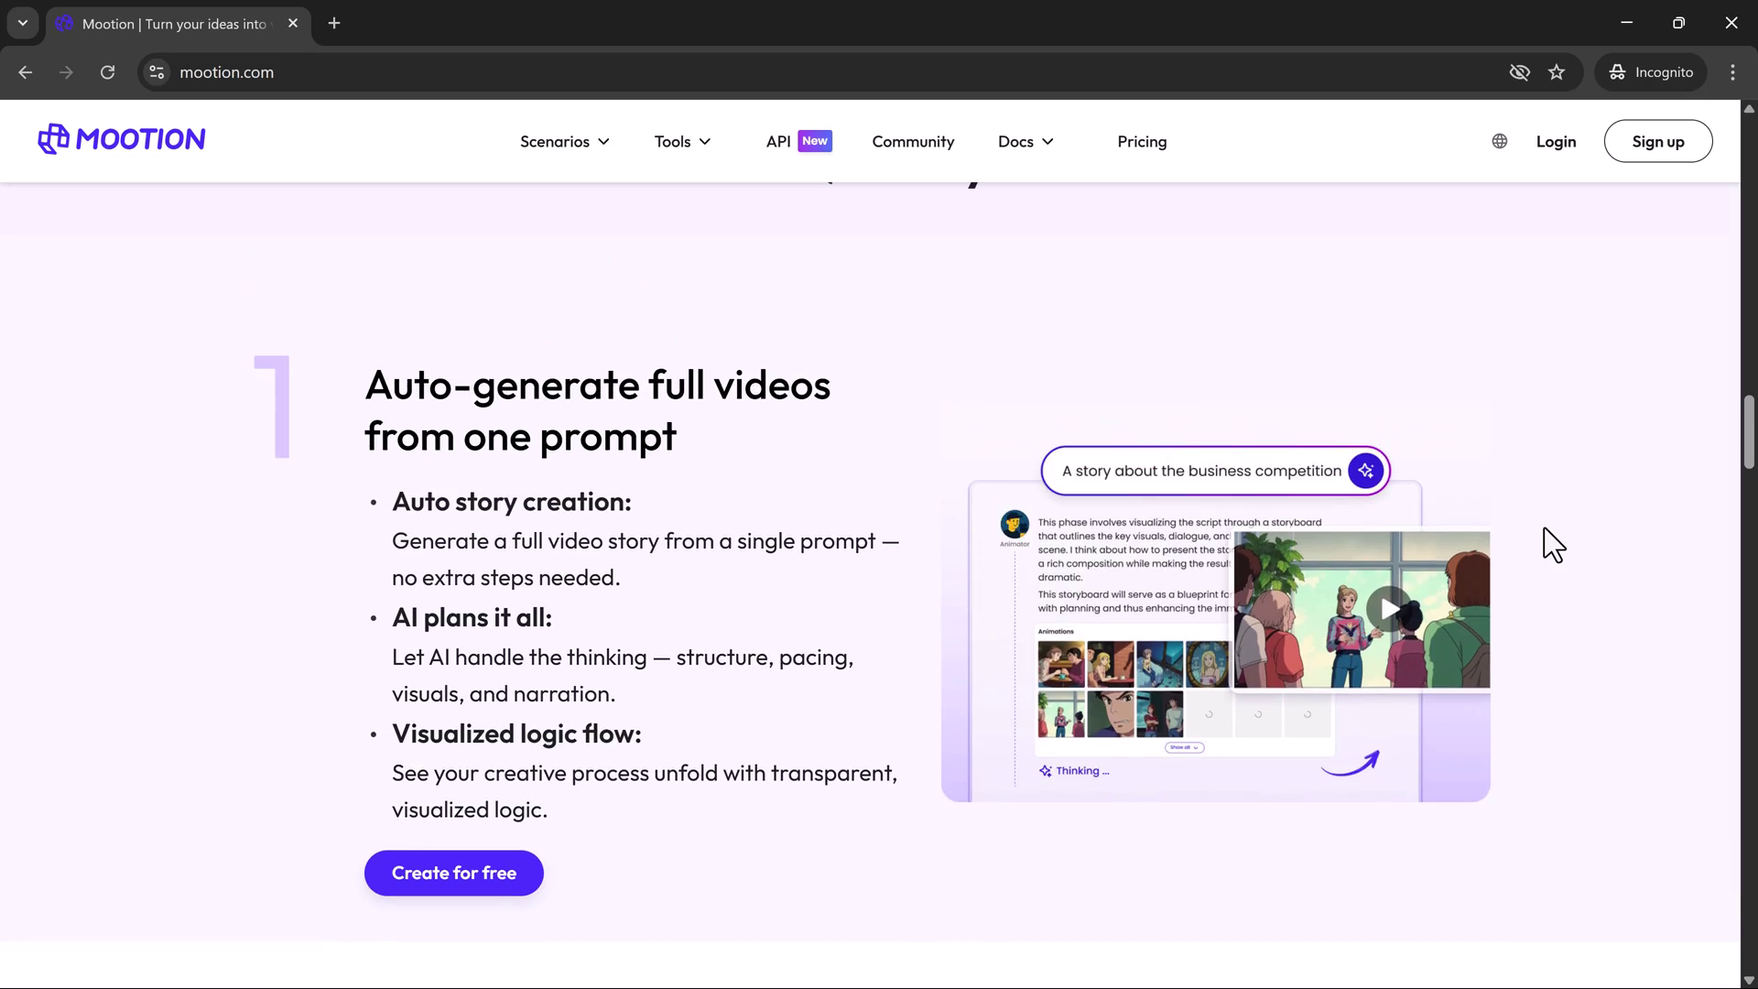
scroll(1544, 527, "down", 8)
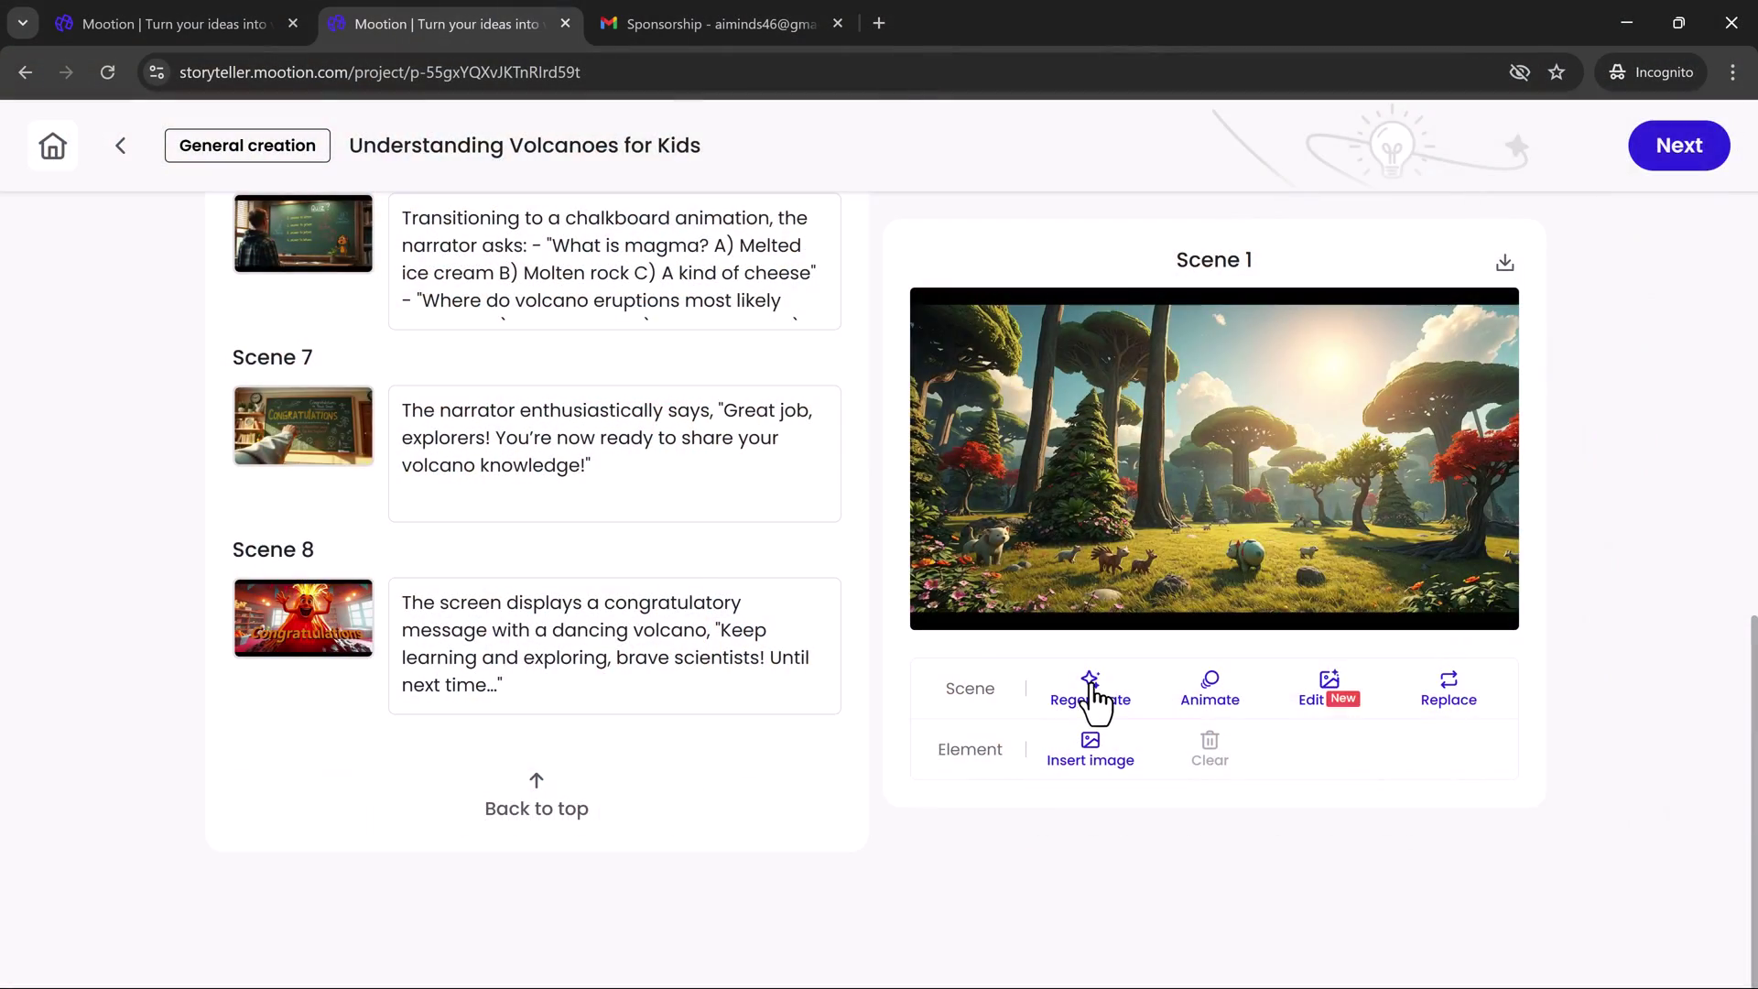
Dismiss Scene 1's Regenerate and Animate panels, then open its picture in the editor's Modify mode.
left_click(1090, 688)
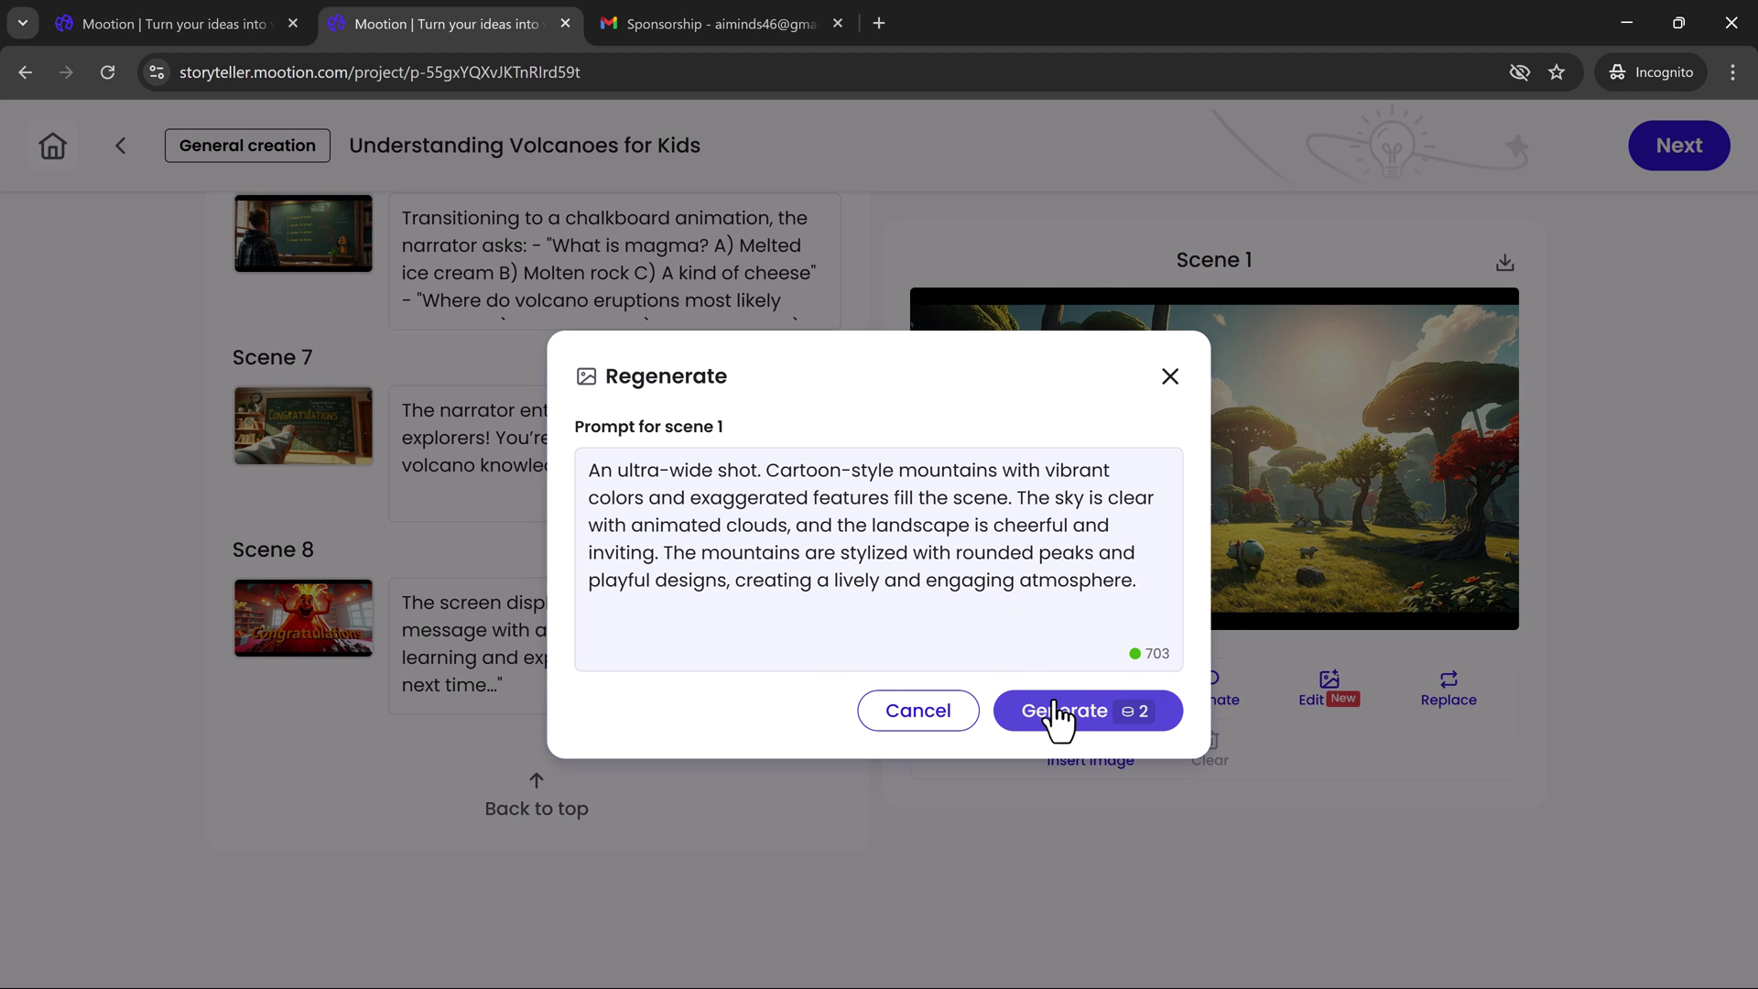
left_click(1170, 376)
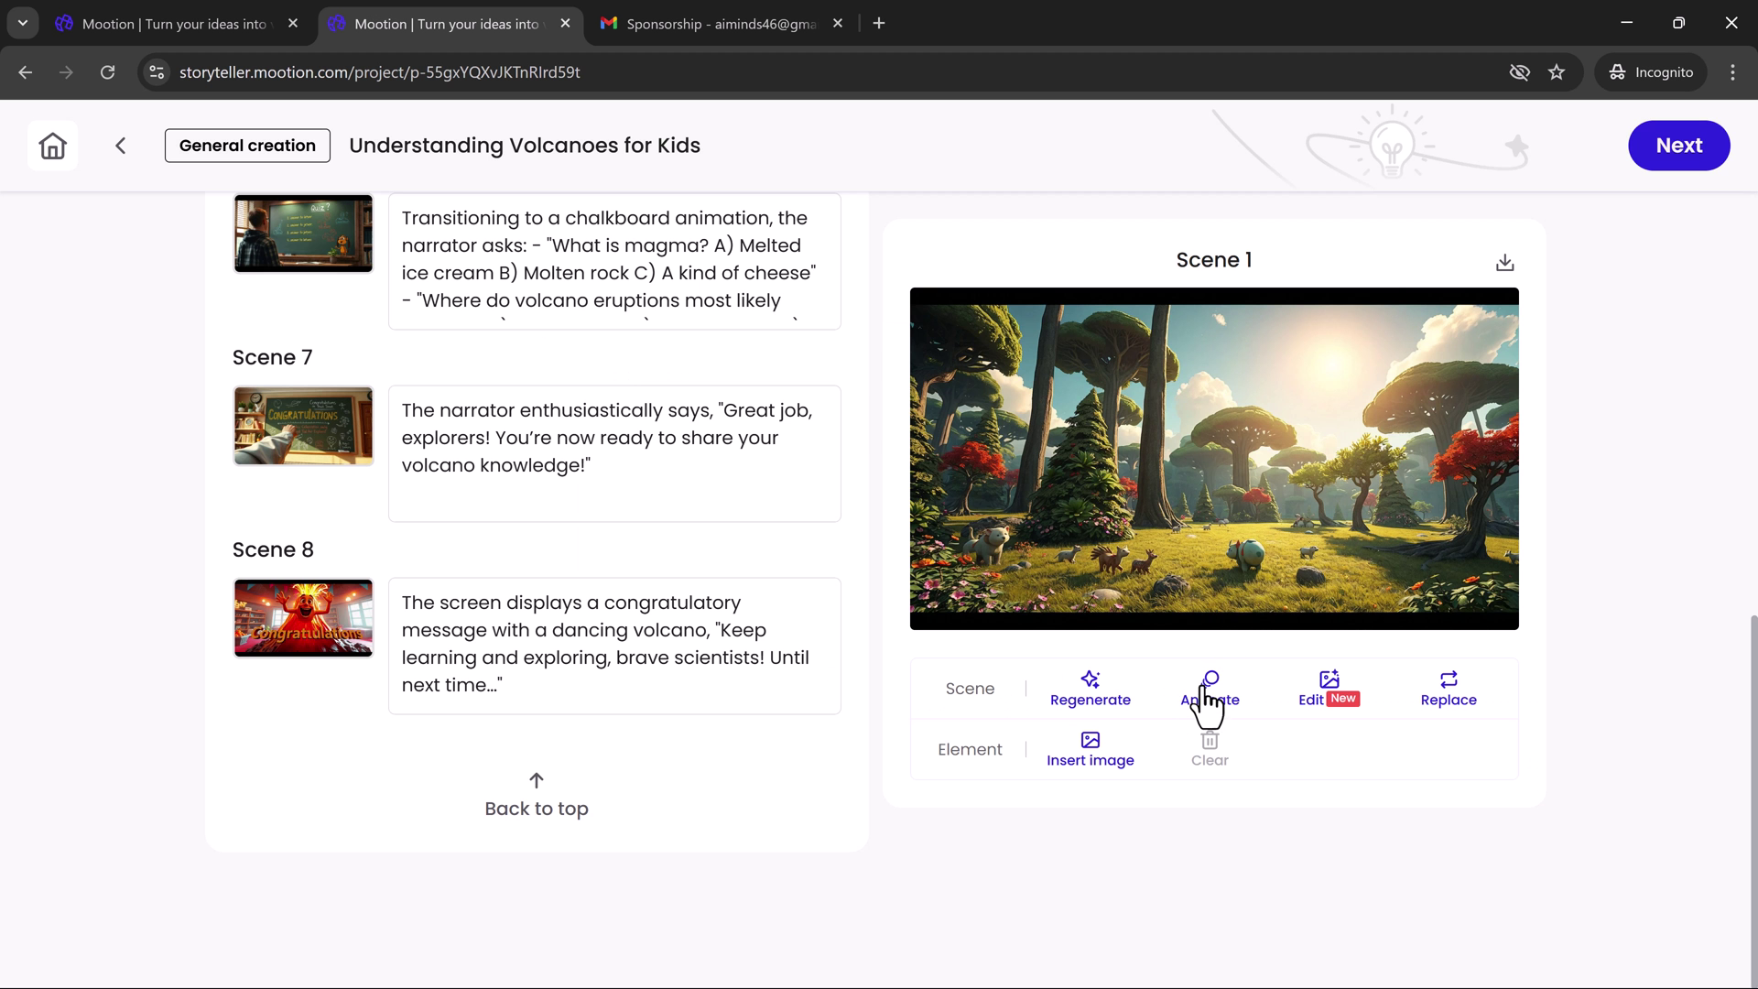
left_click(1208, 702)
left_click(691, 441)
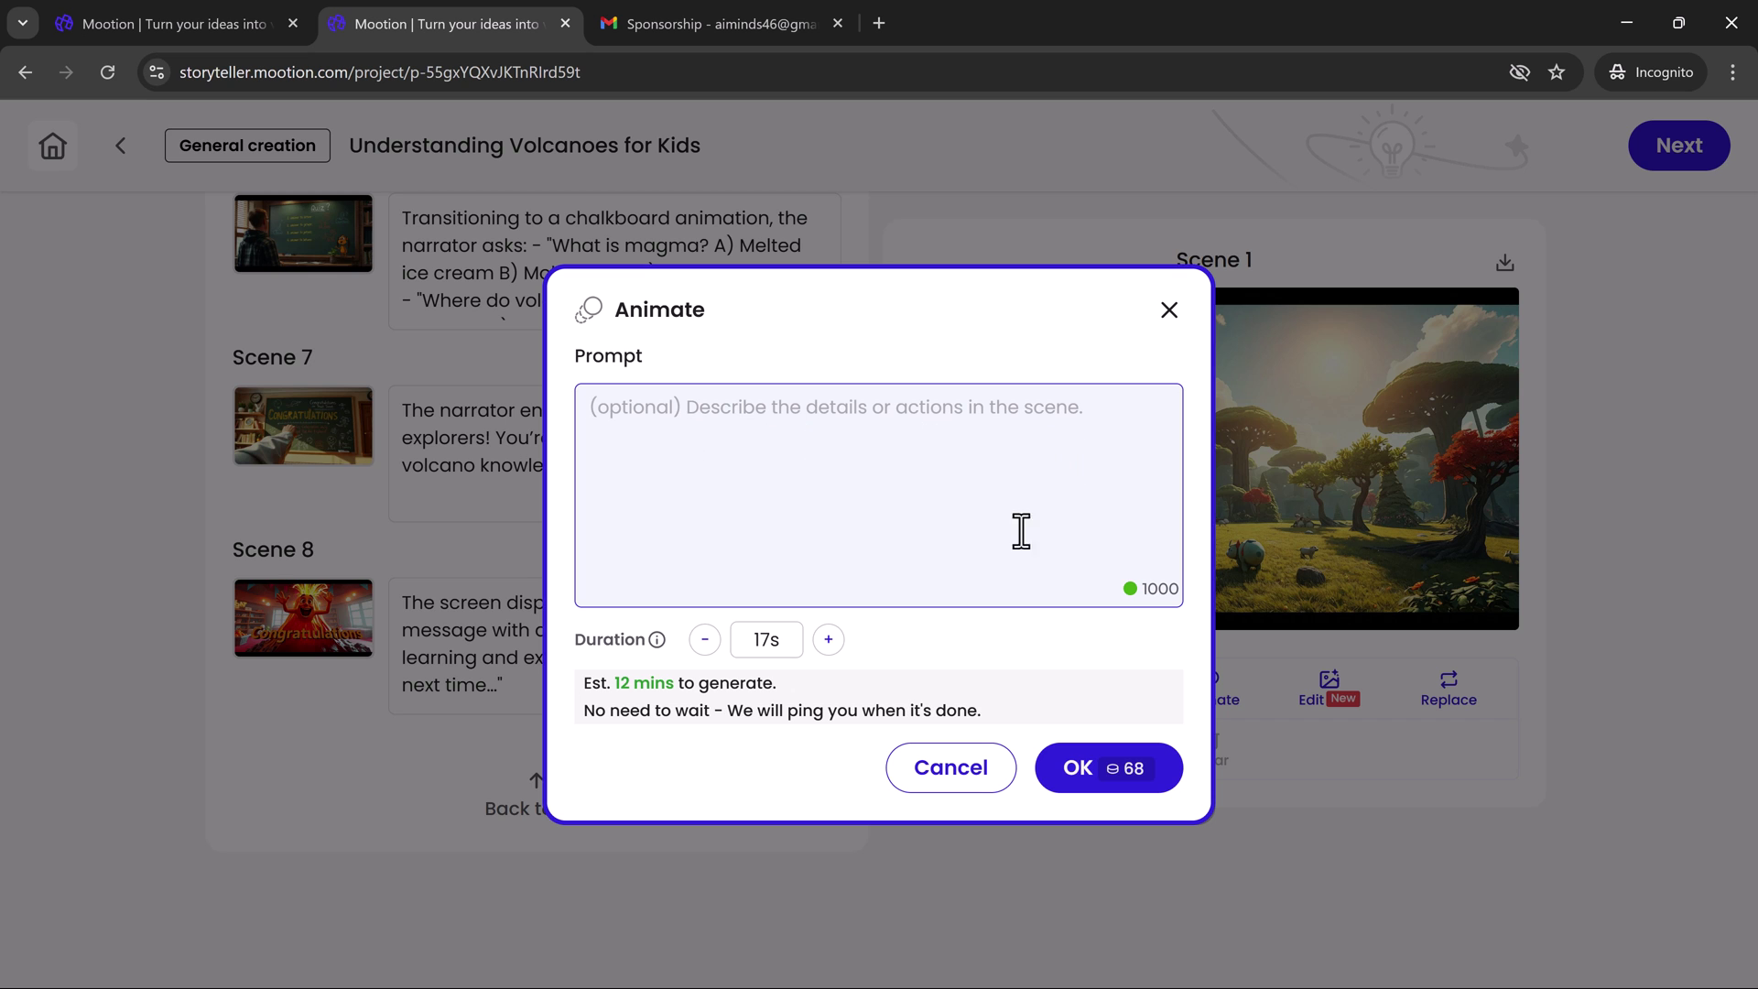
left_click(943, 778)
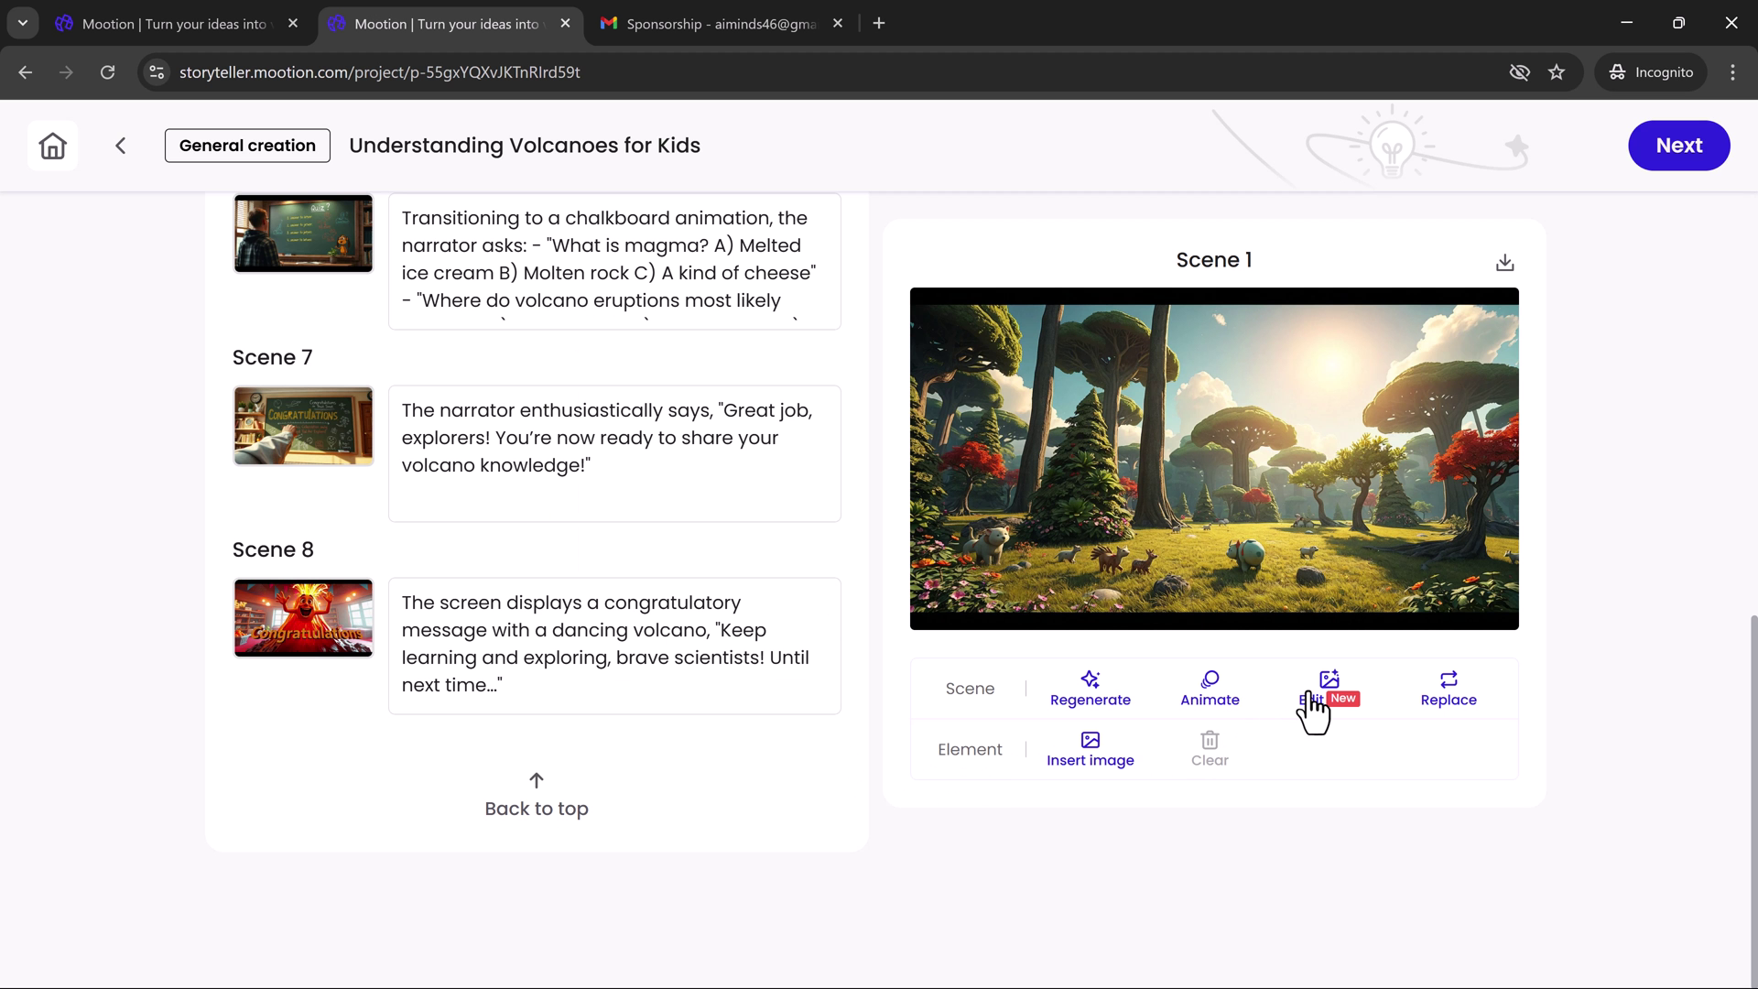
left_click(1317, 705)
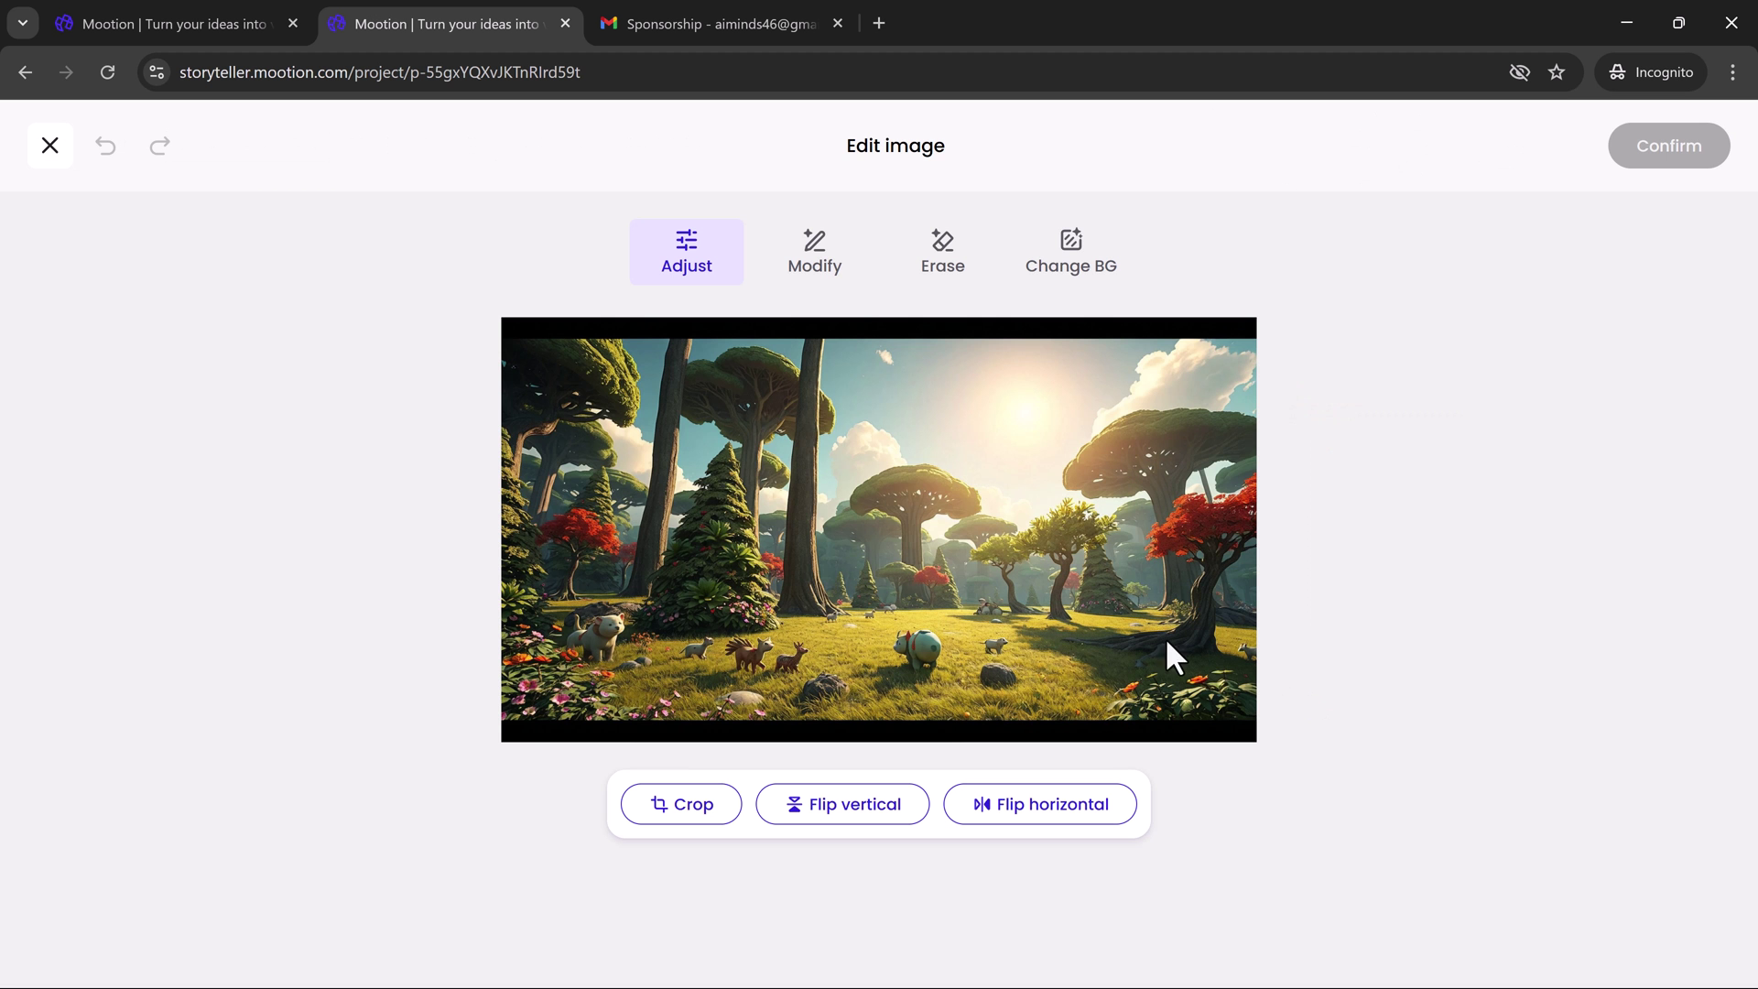
left_click(813, 265)
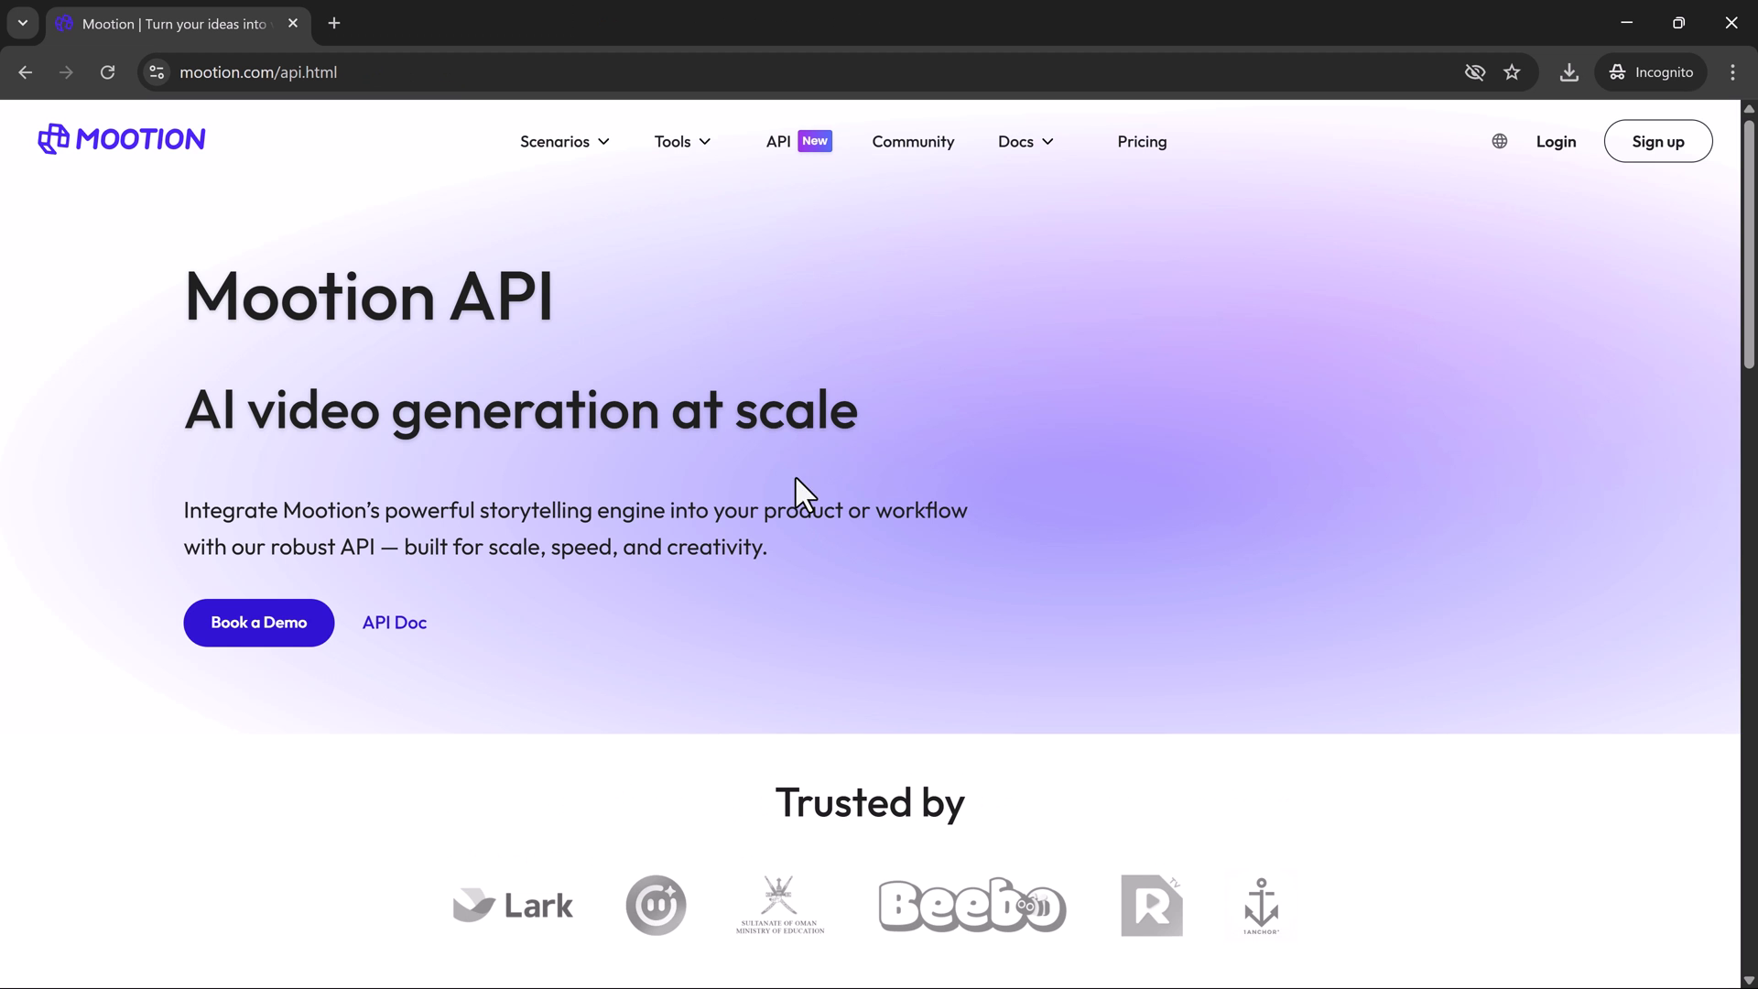
Scroll through the Mootion API page.
scroll(843, 475, "down", 4)
scroll(844, 475, "up", 2)
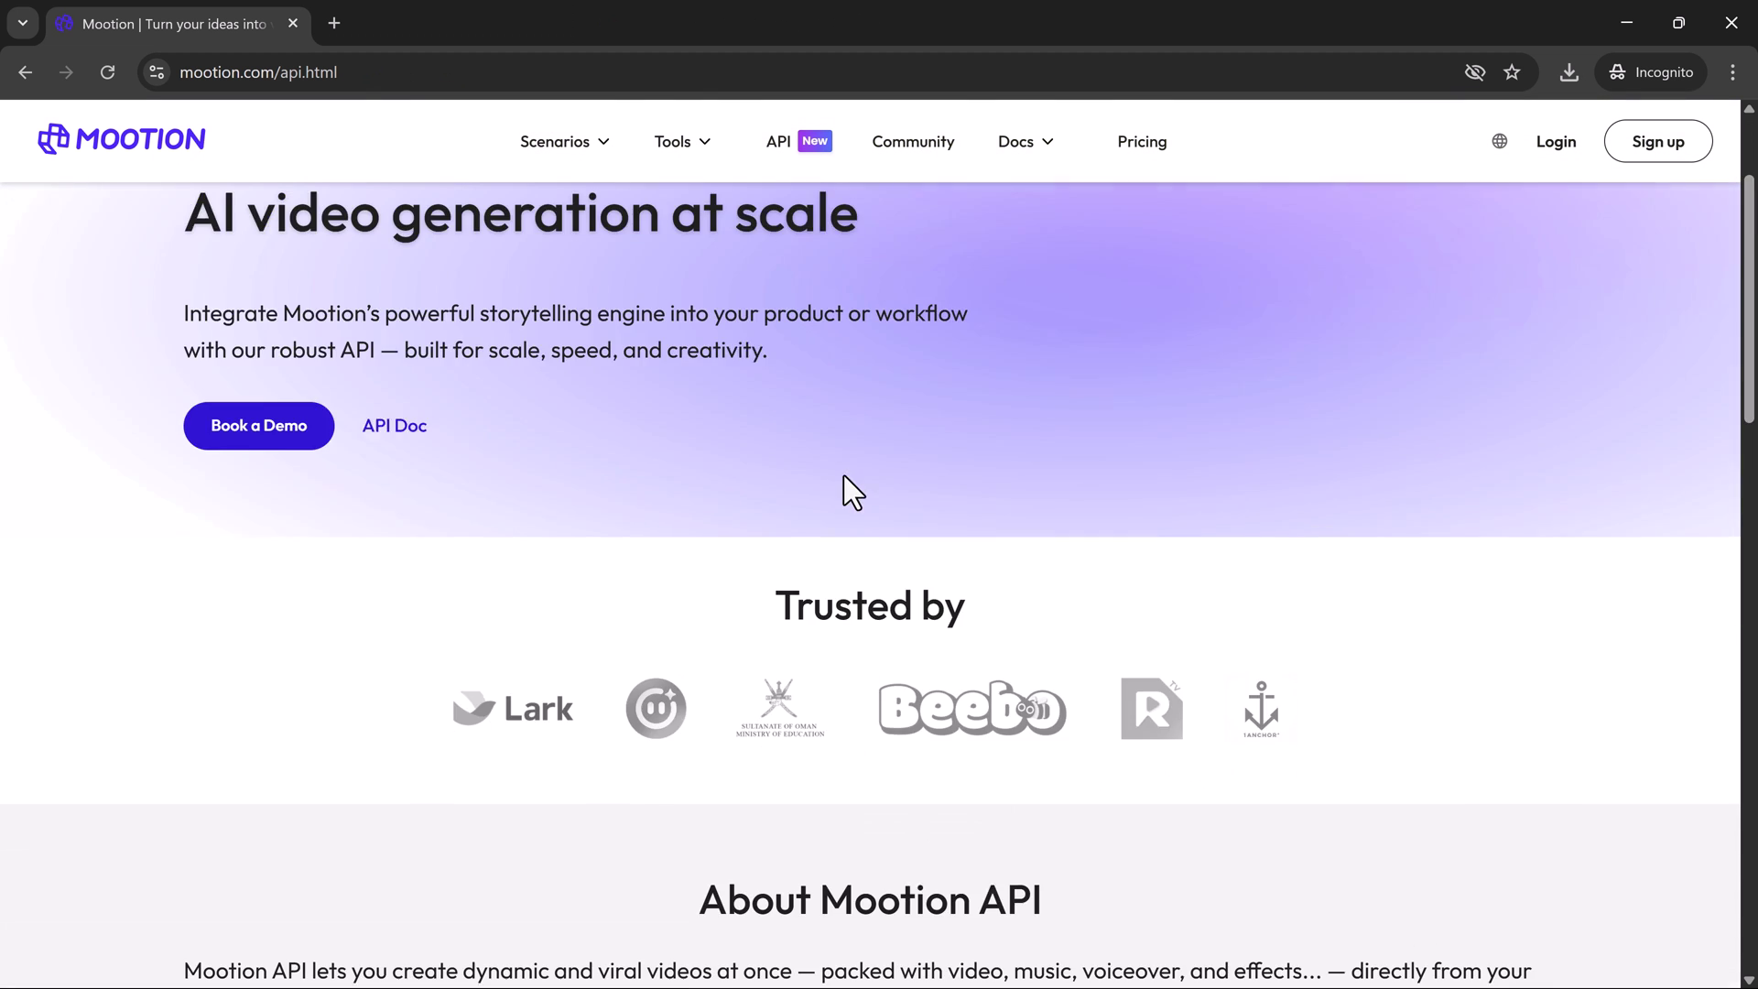
scroll(843, 475, "down", 5)
scroll(844, 476, "down", 4)
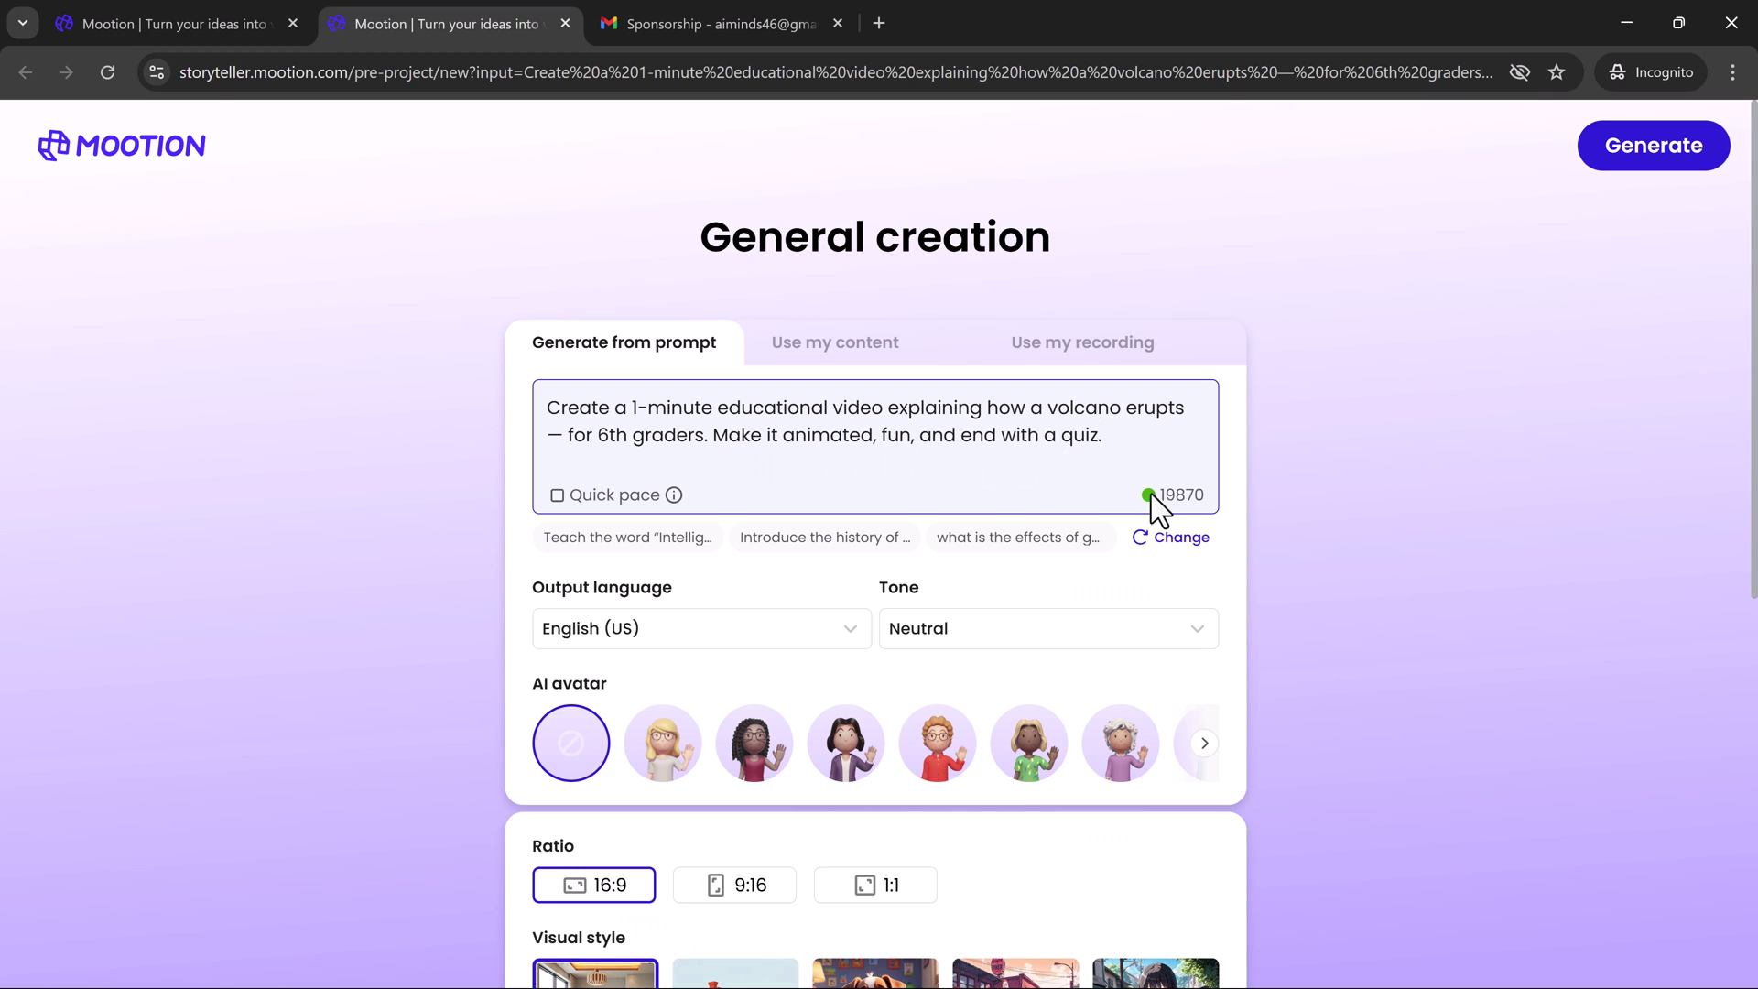
Check the General creation settings, keeping English (US) output and browsing more AI avatars.
left_click(783, 632)
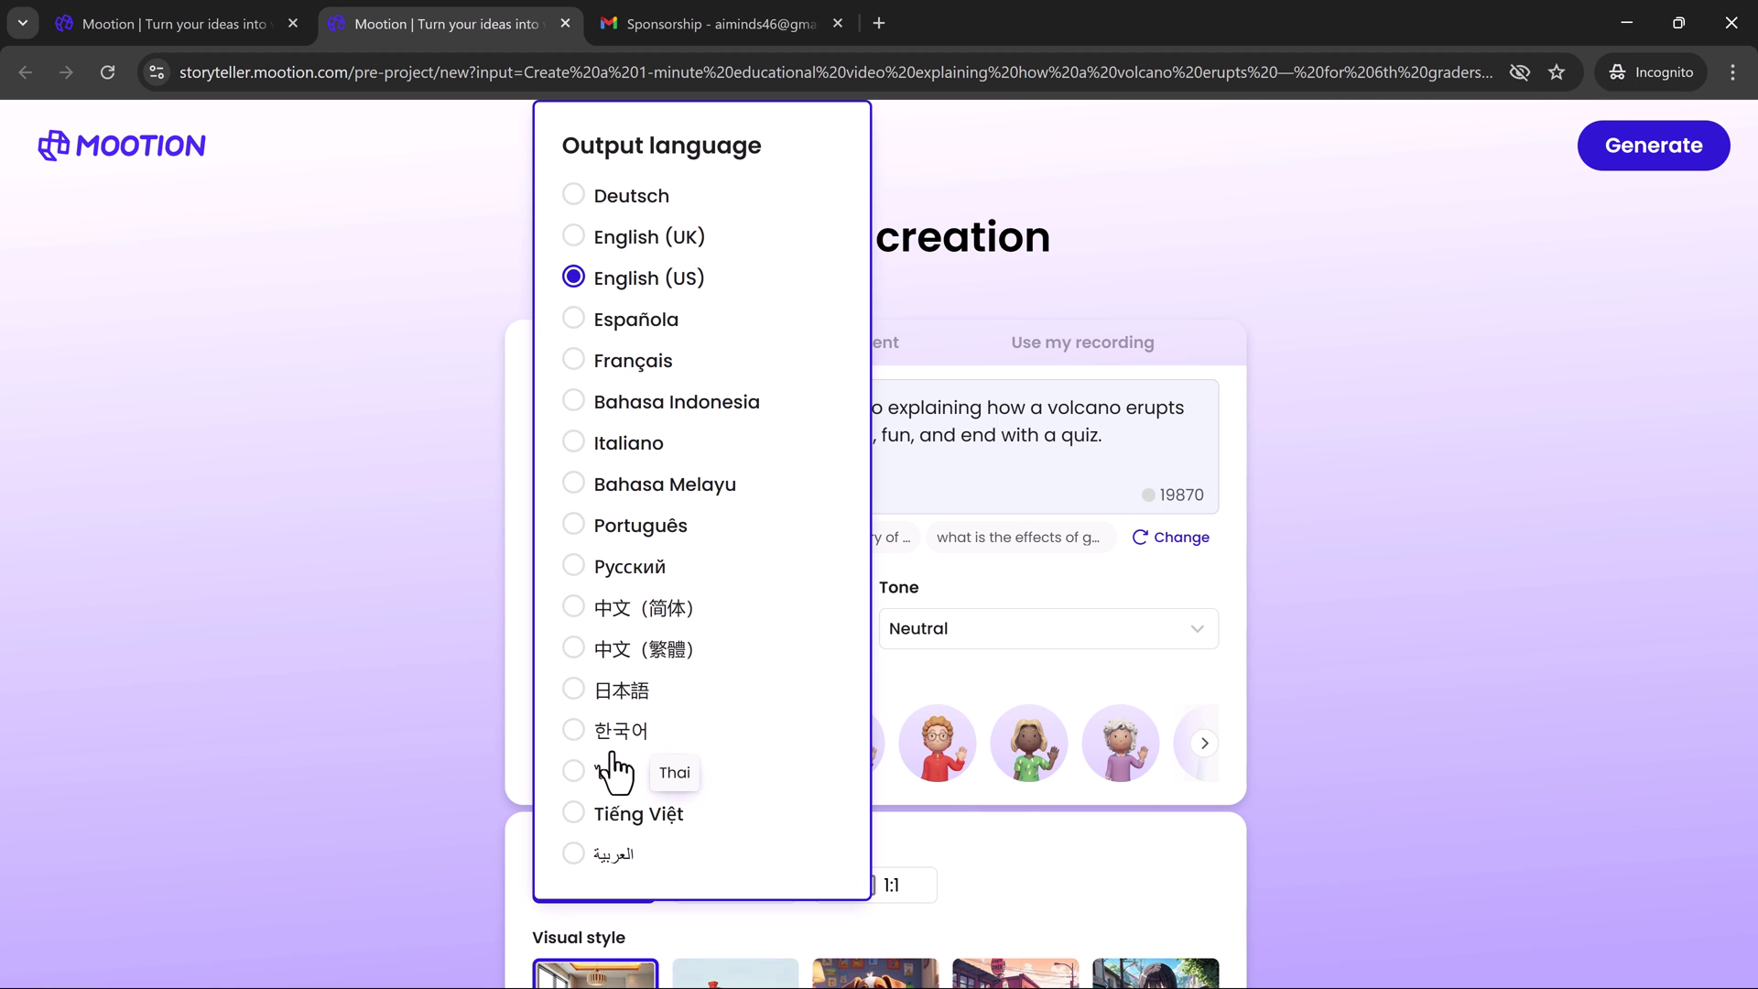
left_click(346, 608)
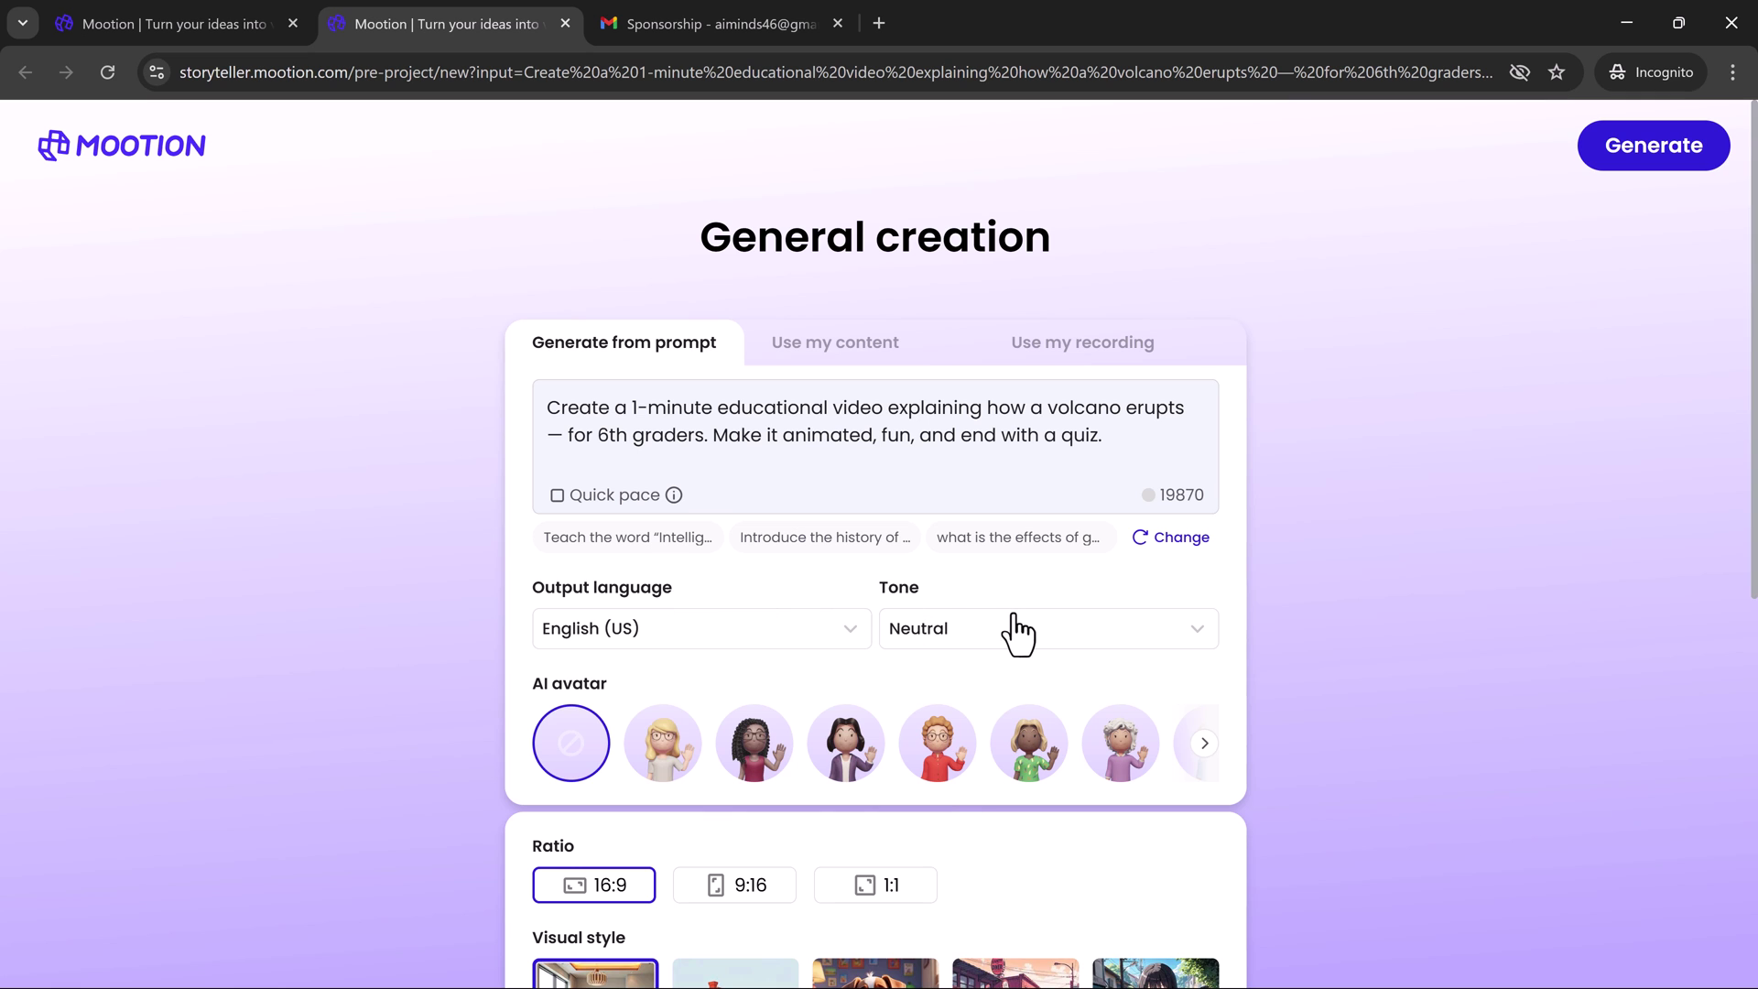
scroll(1181, 458, "down", 4)
left_click(1206, 403)
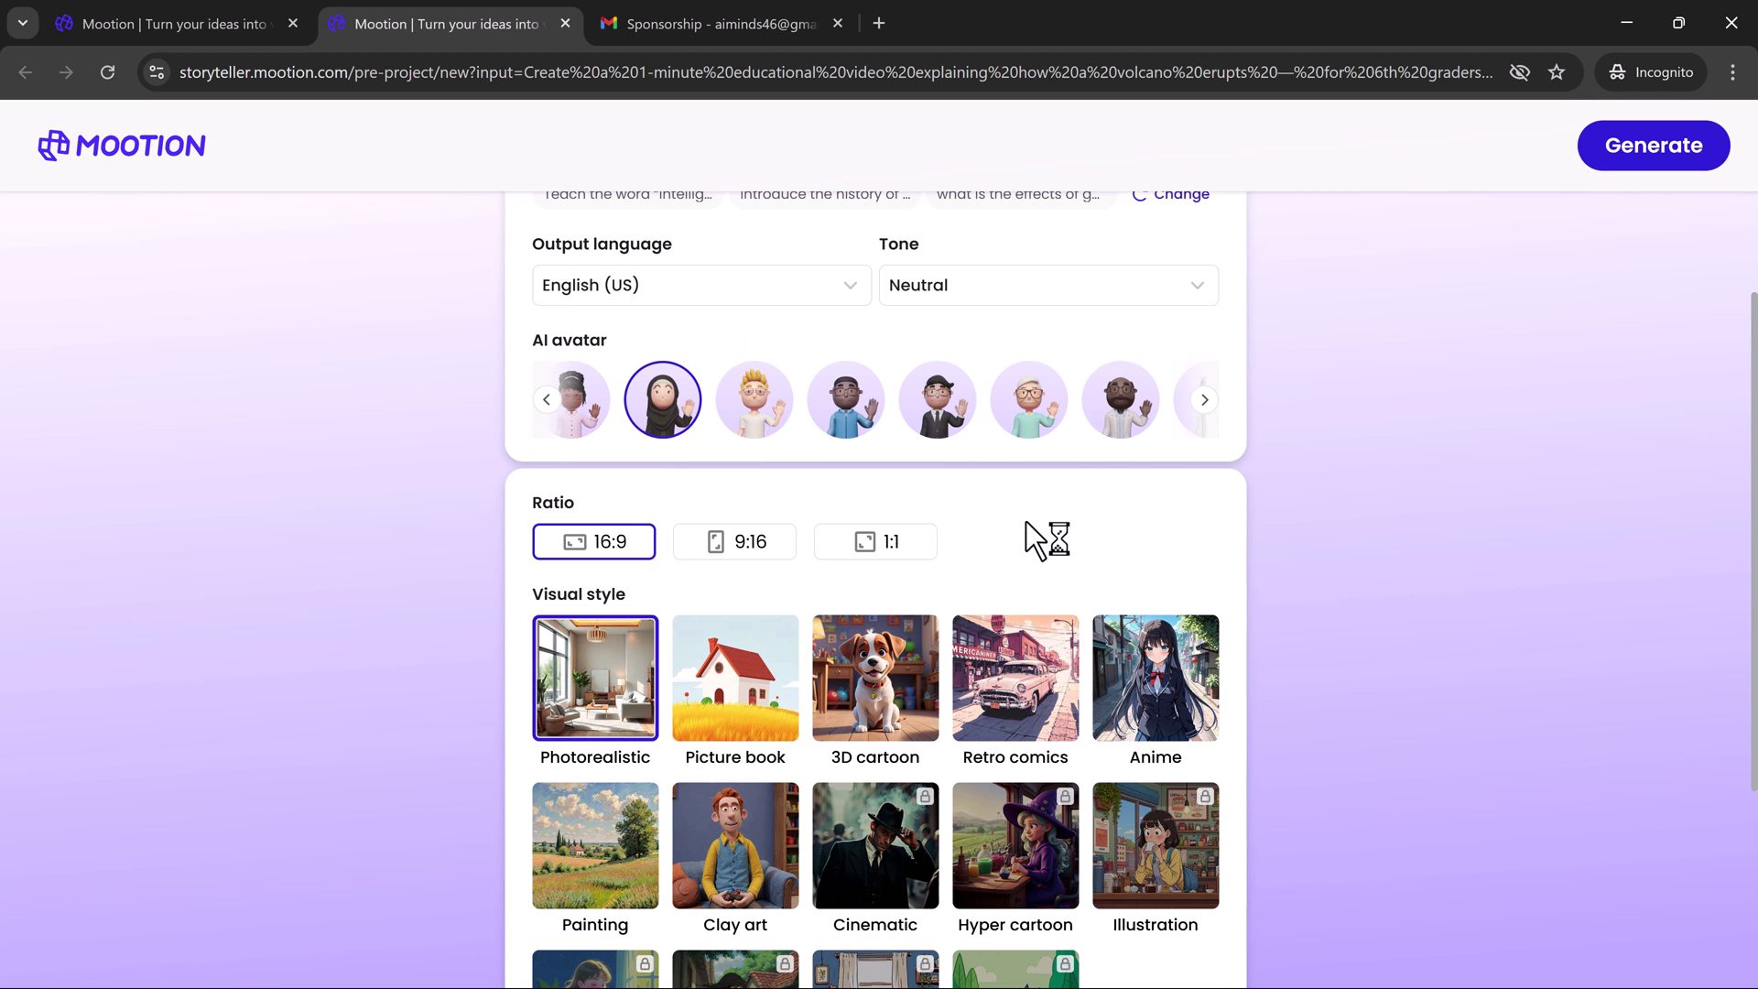
scroll(1025, 540, "down", 4)
scroll(1007, 549, "up", 1)
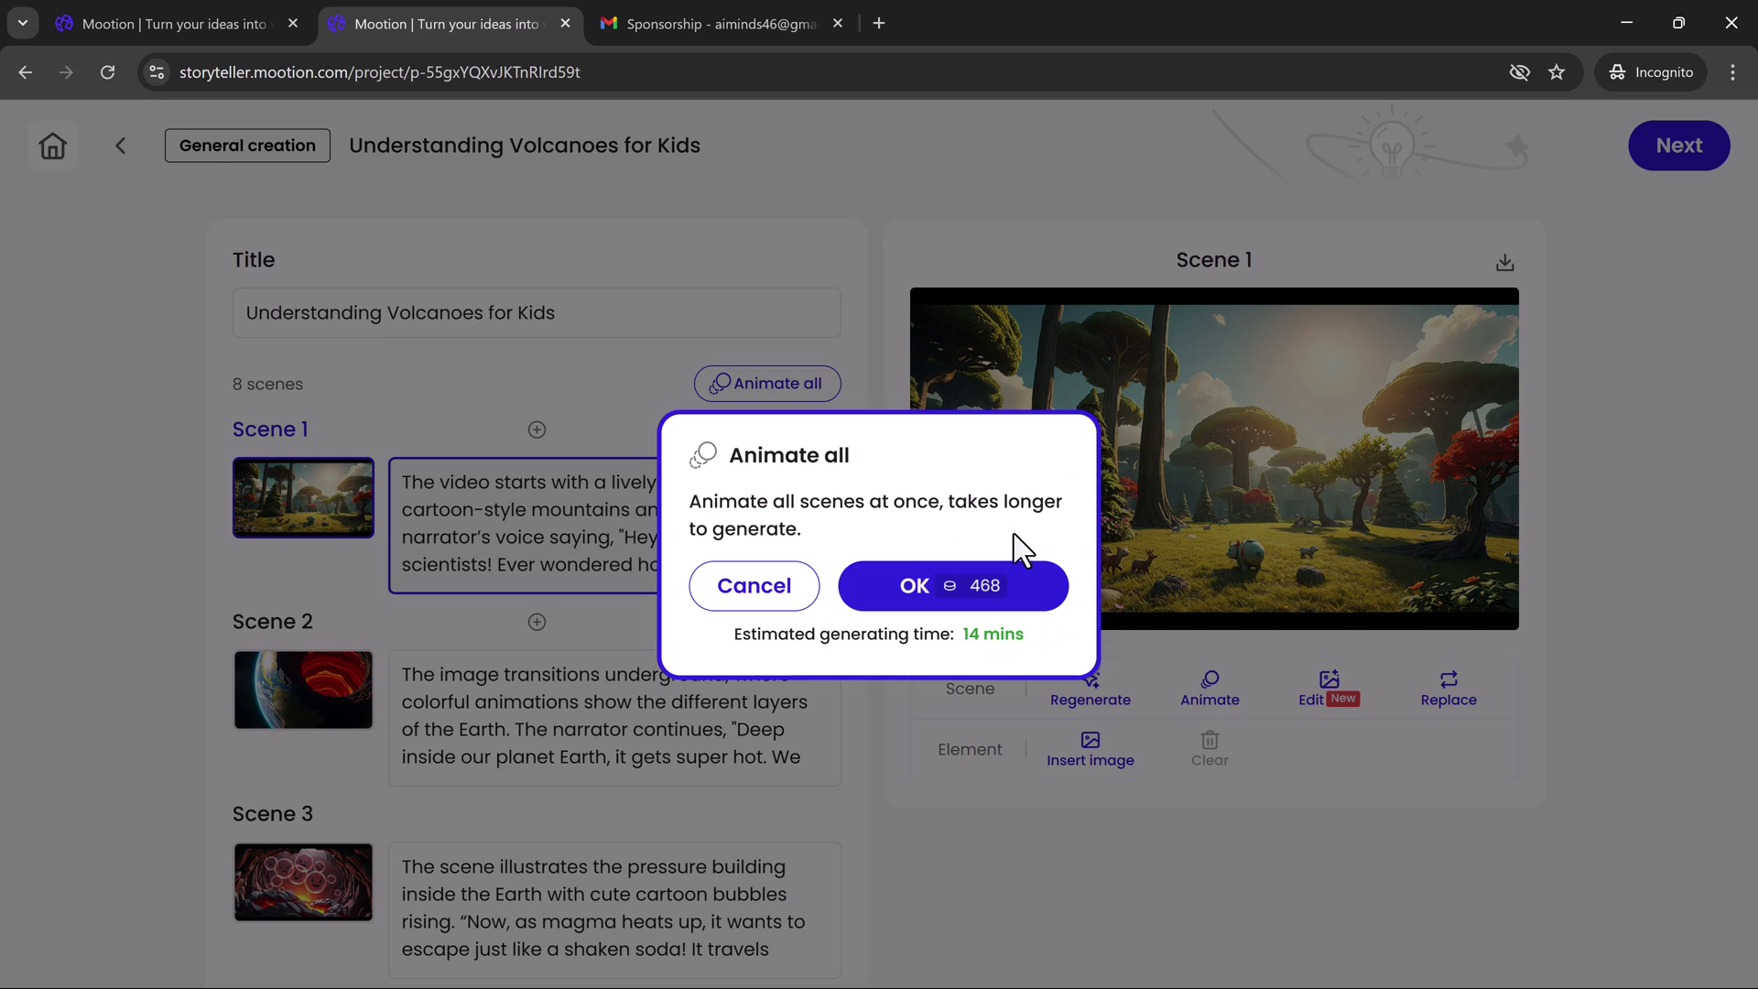
Cancel Animate all and scroll down the volcano storyboard to Scene 8.
left_click(740, 591)
scroll(757, 455, "down", 5)
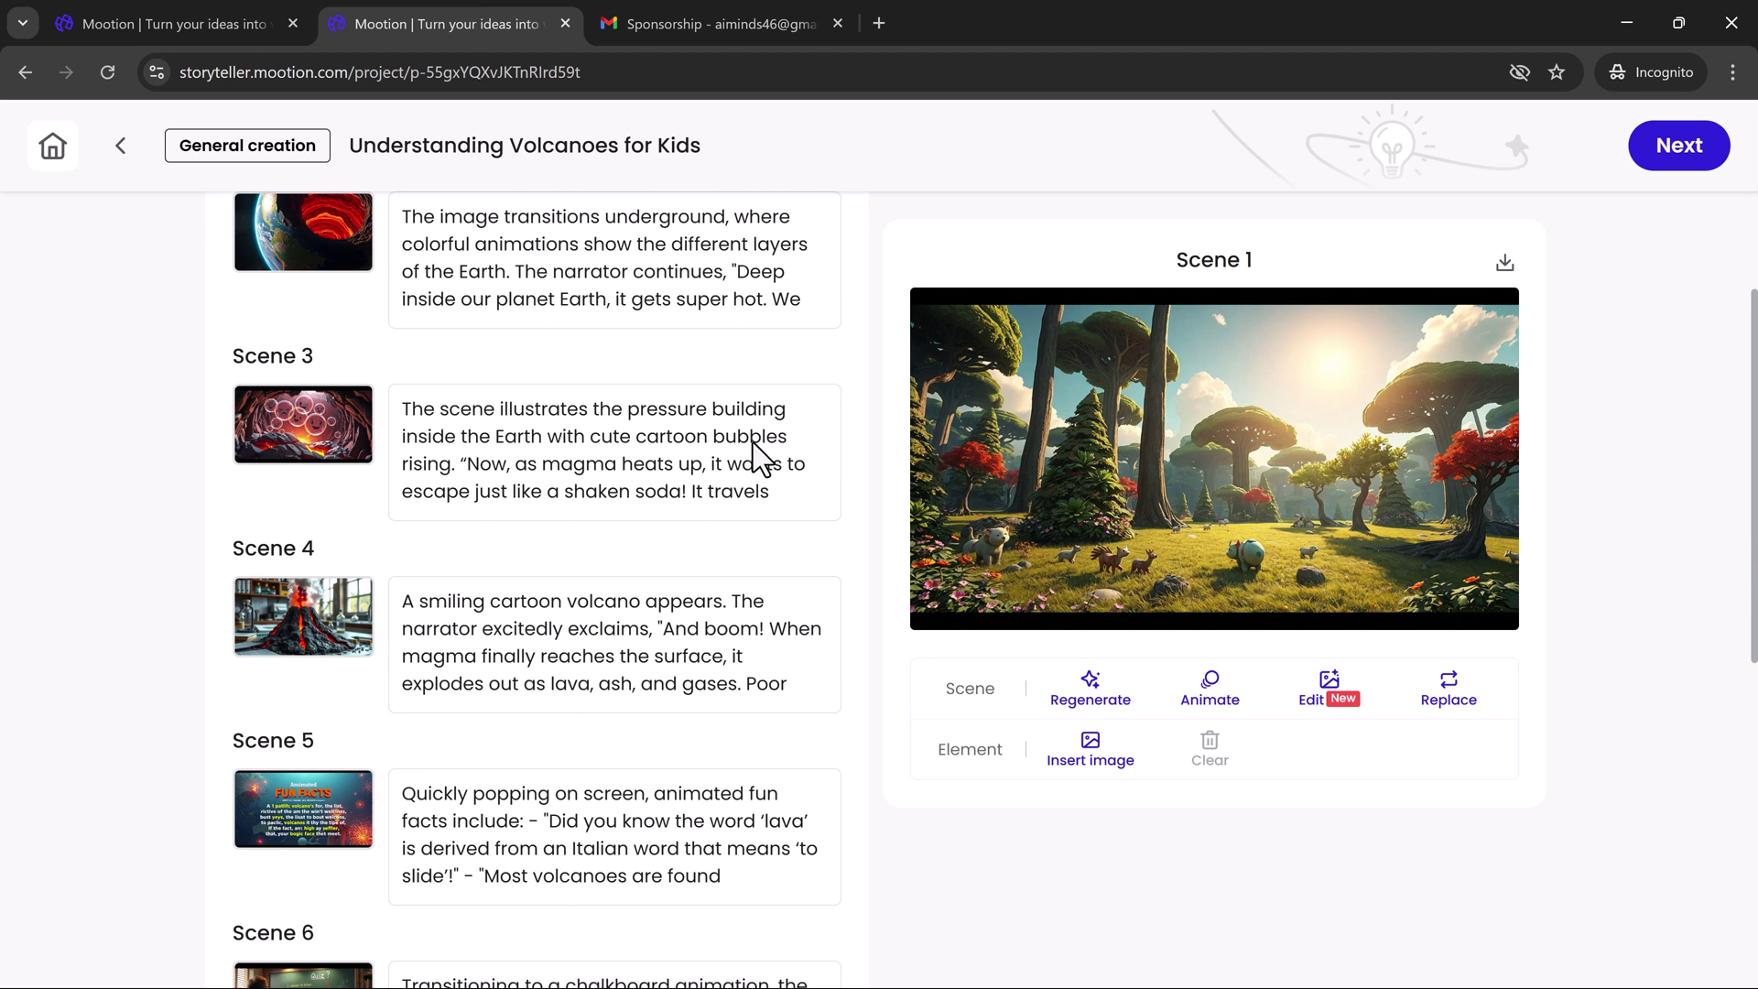
scroll(765, 455, "down", 2)
scroll(717, 671, "down", 2)
scroll(699, 878, "down", 8)
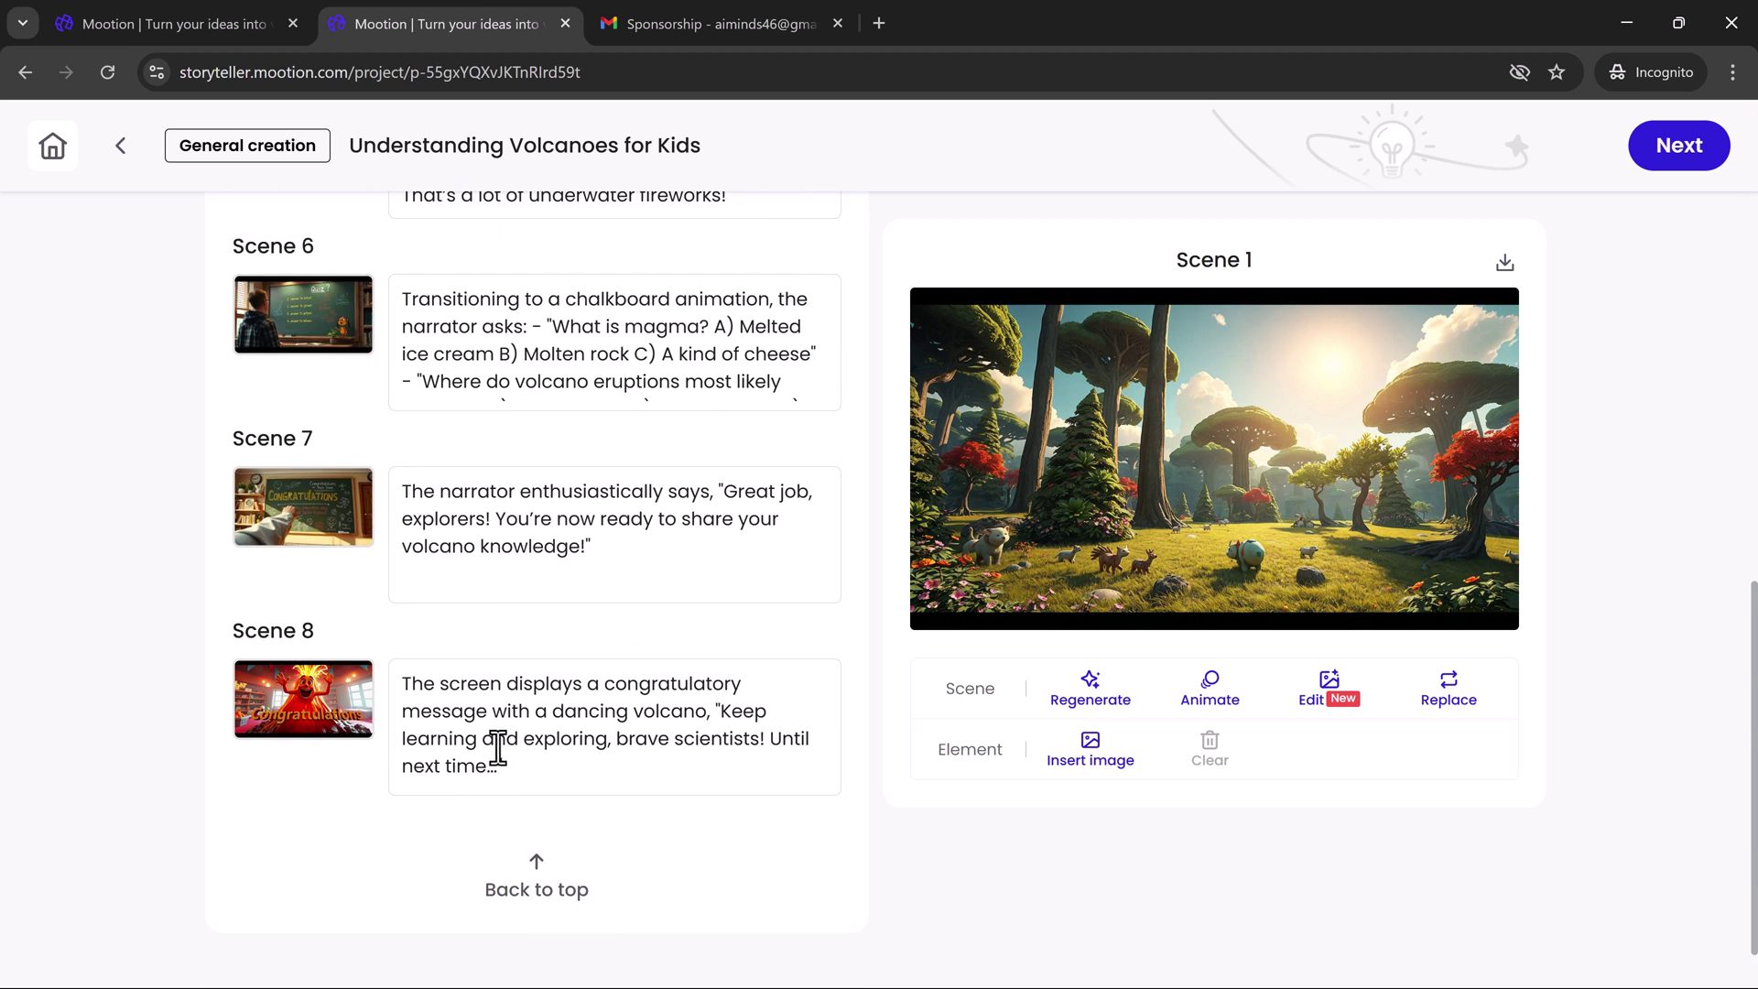
scroll(498, 745, "down", 1)
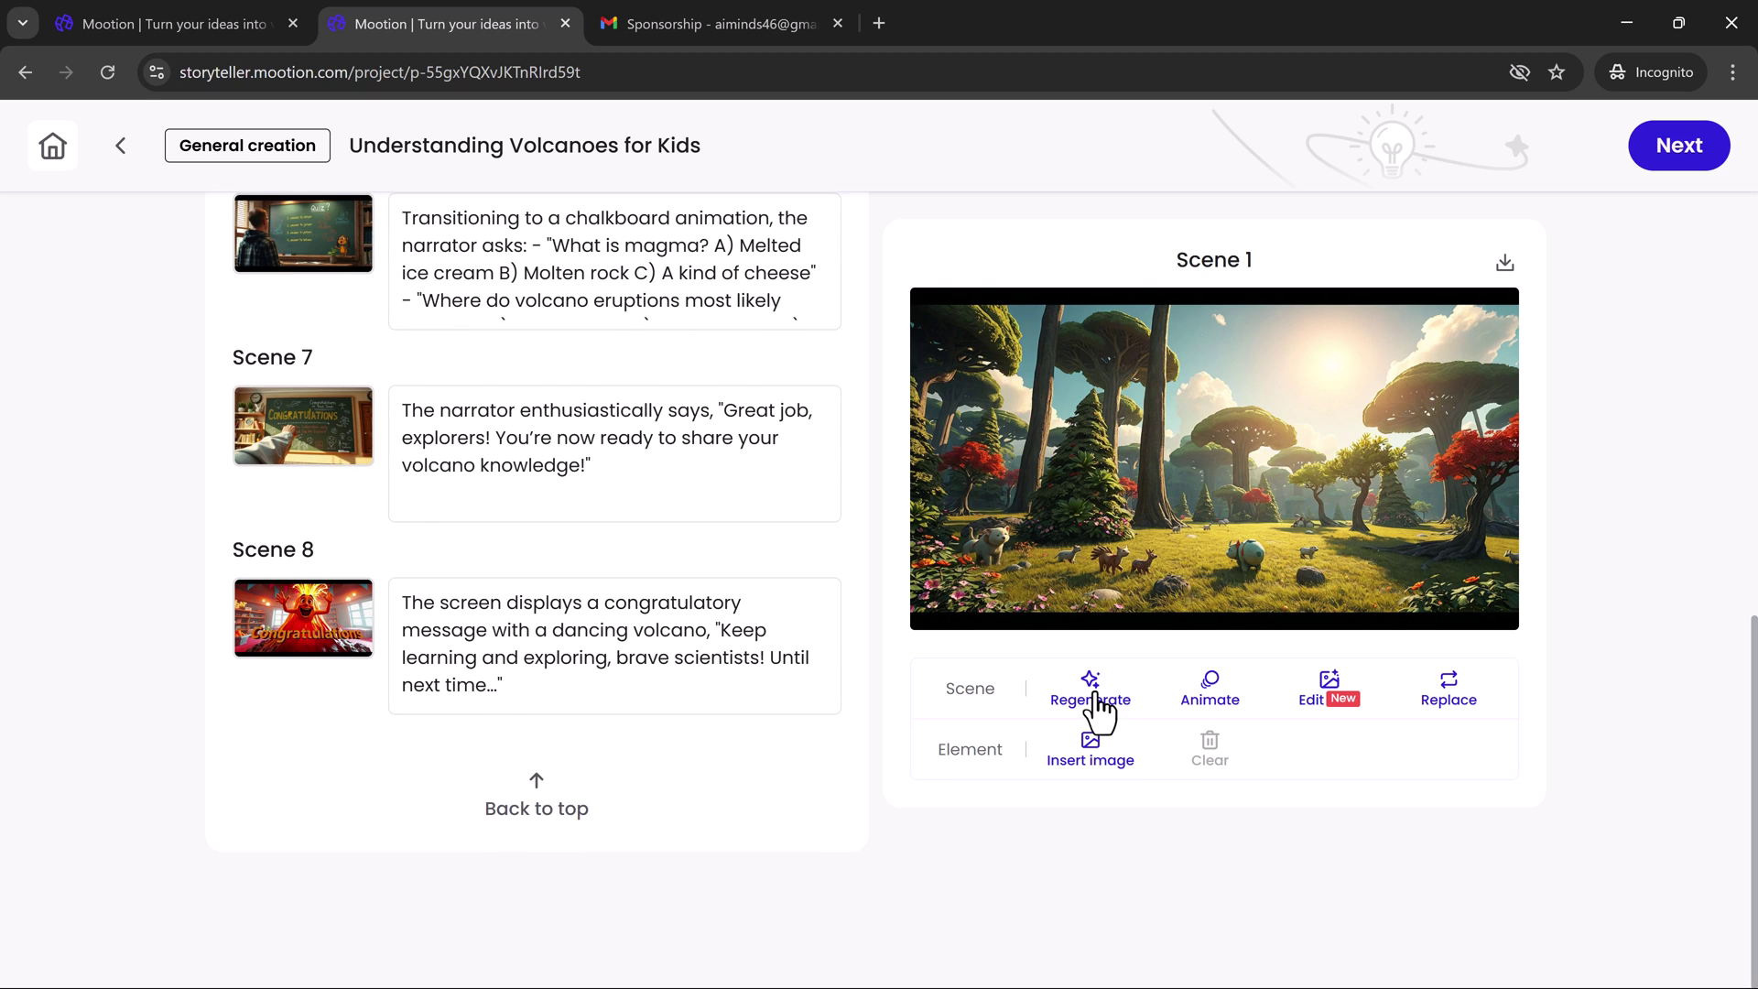
Close the project tab and paste the 6th-grade volcano eruption prompt into the idea box.
key("ctrl+w")
left_click(564, 526)
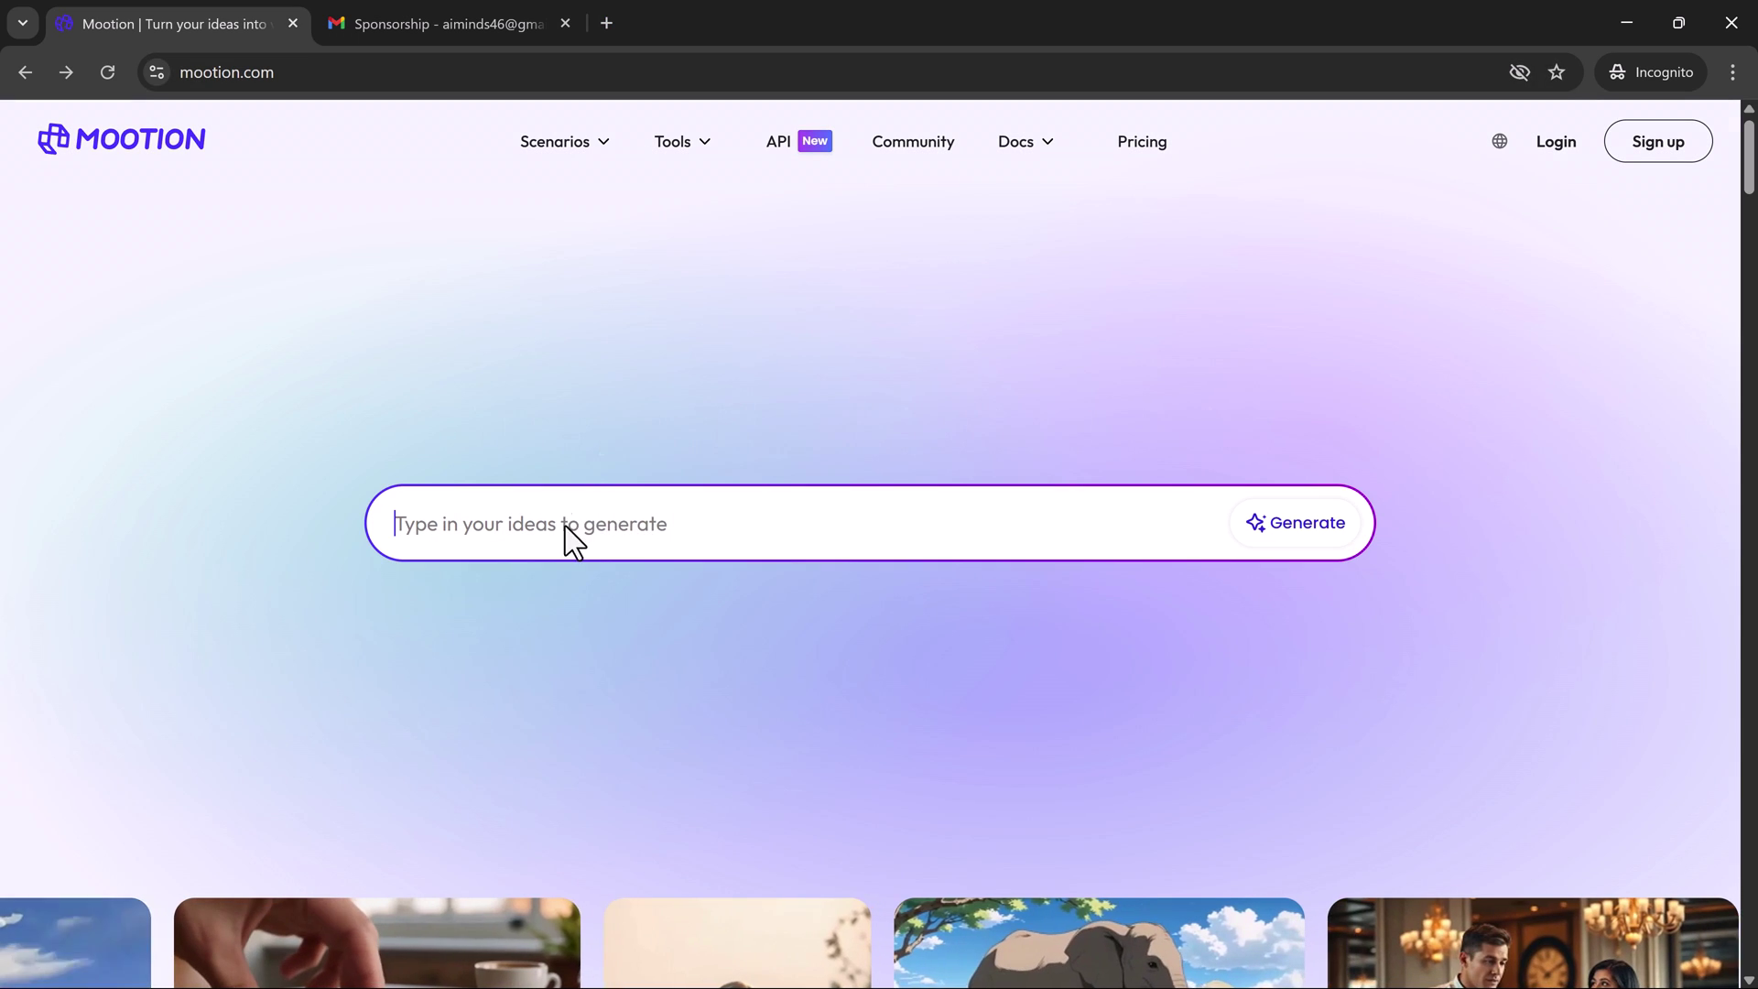
right_click(565, 526)
left_click(622, 729)
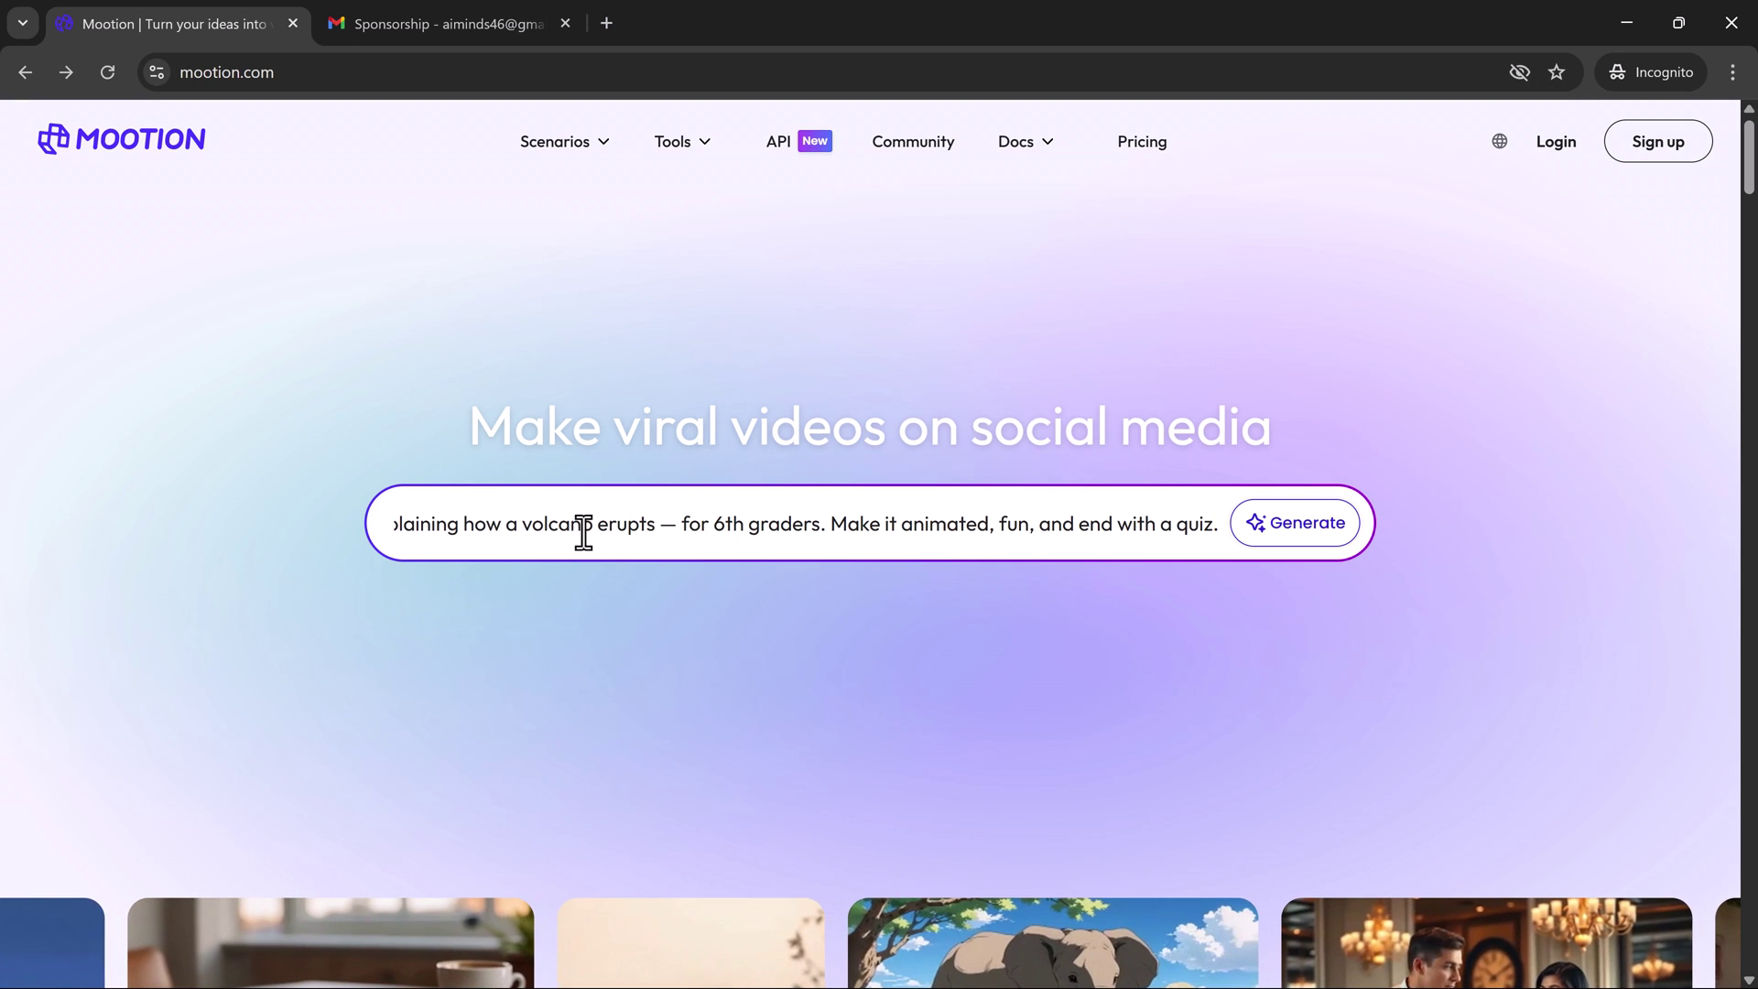
left_click_drag(580, 530, 119, 561)
left_click(212, 633)
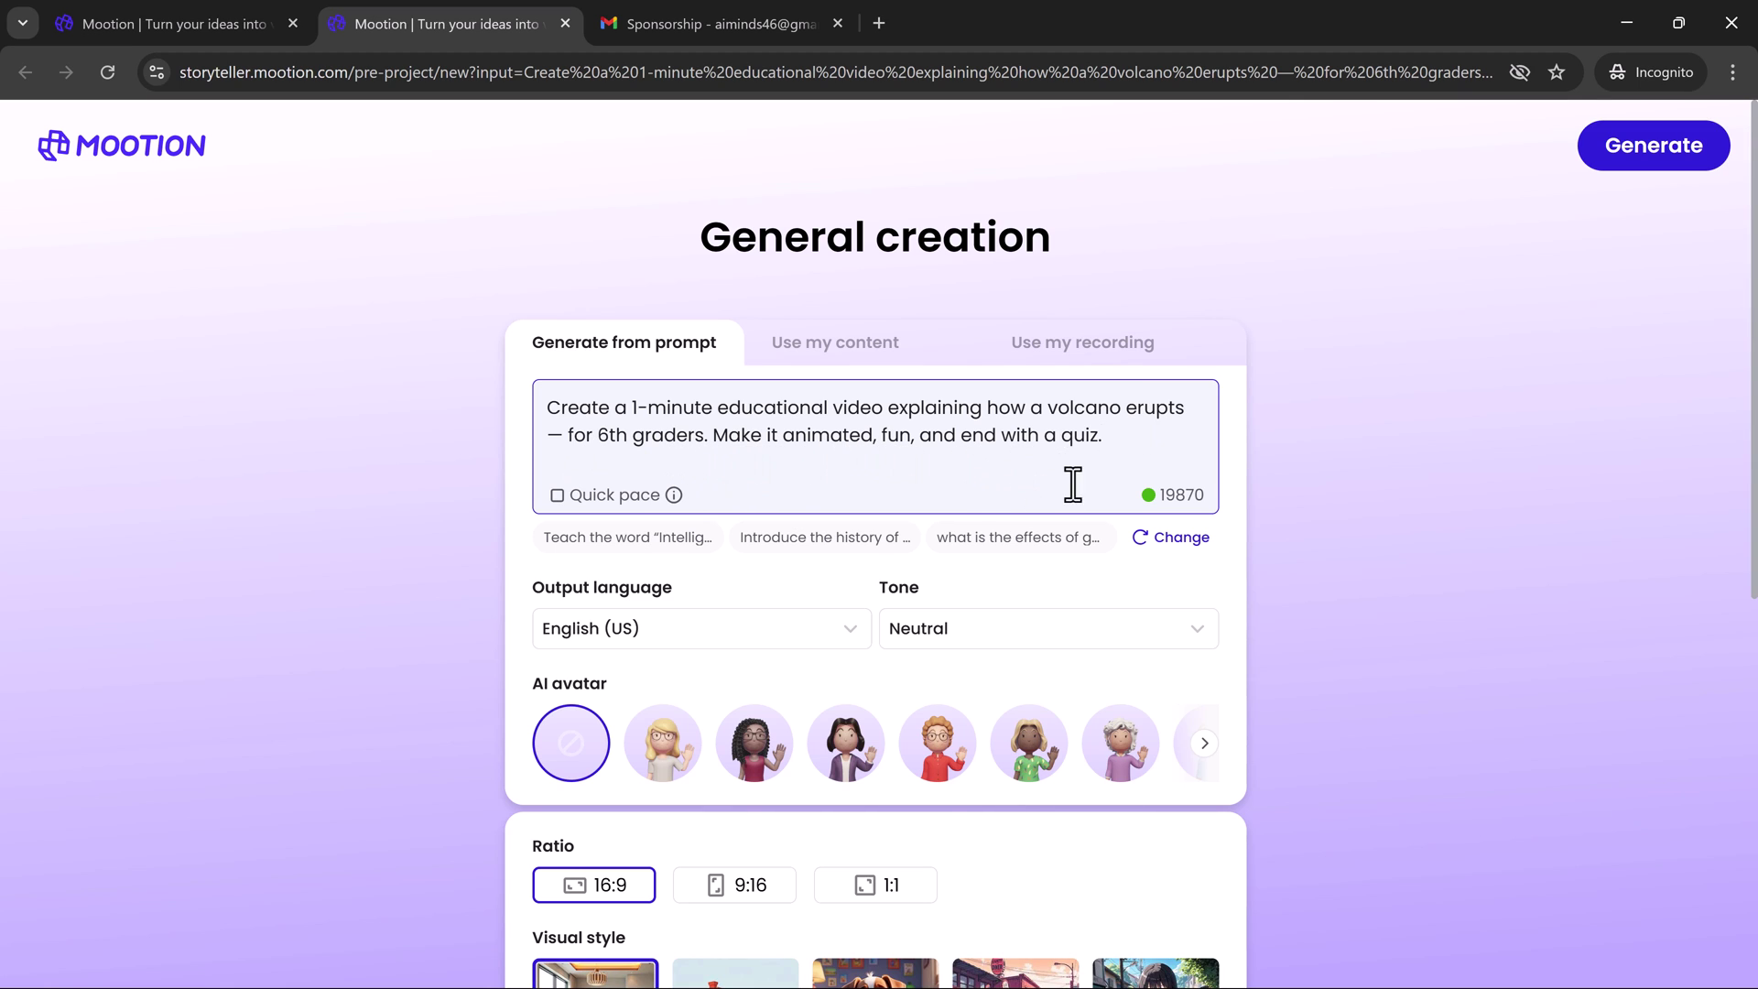
left_click(800, 632)
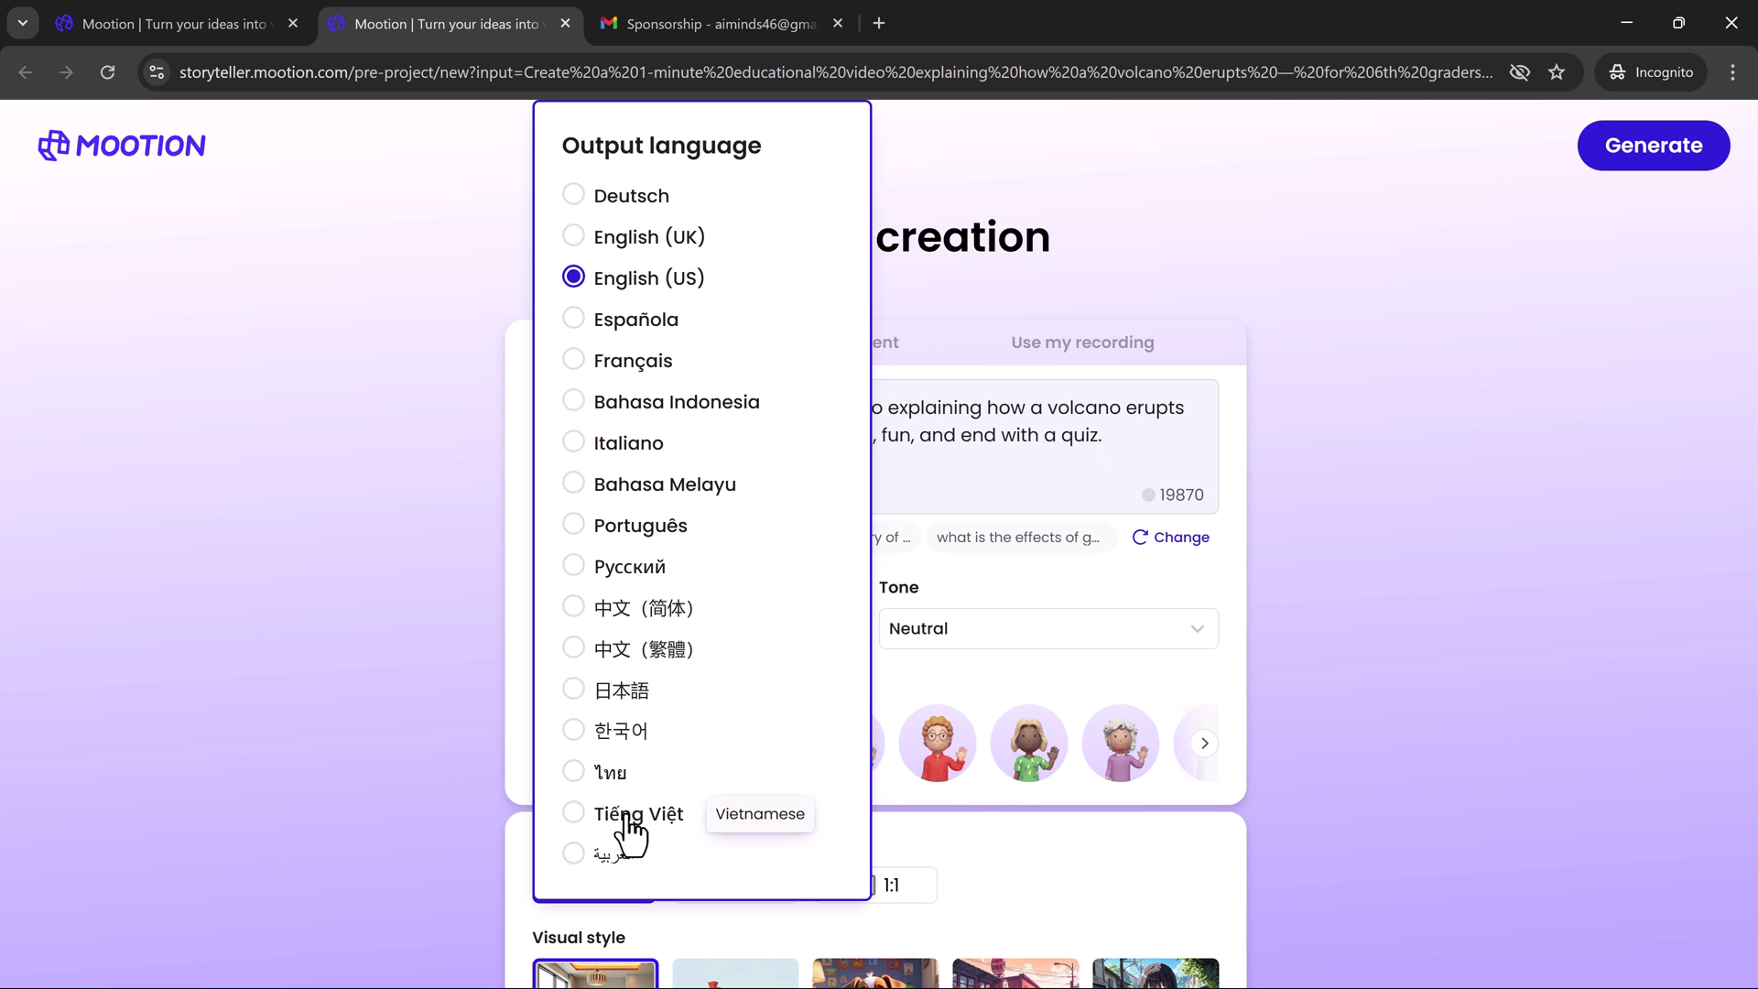
left_click(351, 611)
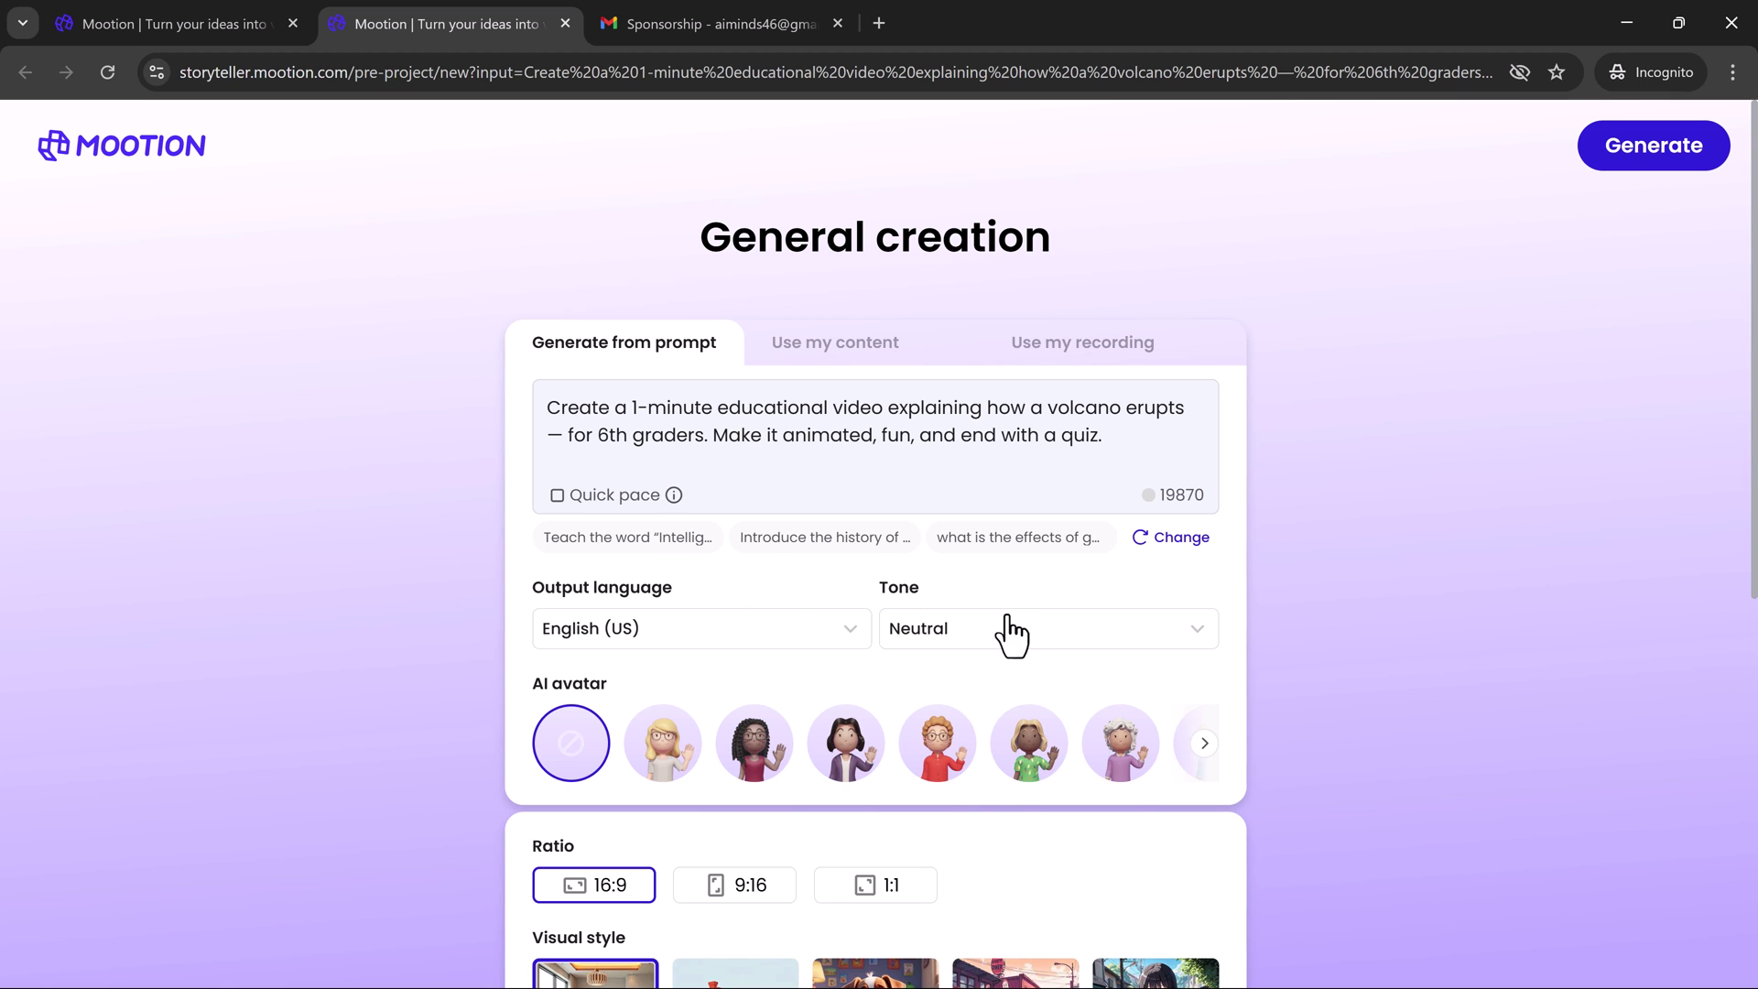
left_click(989, 654)
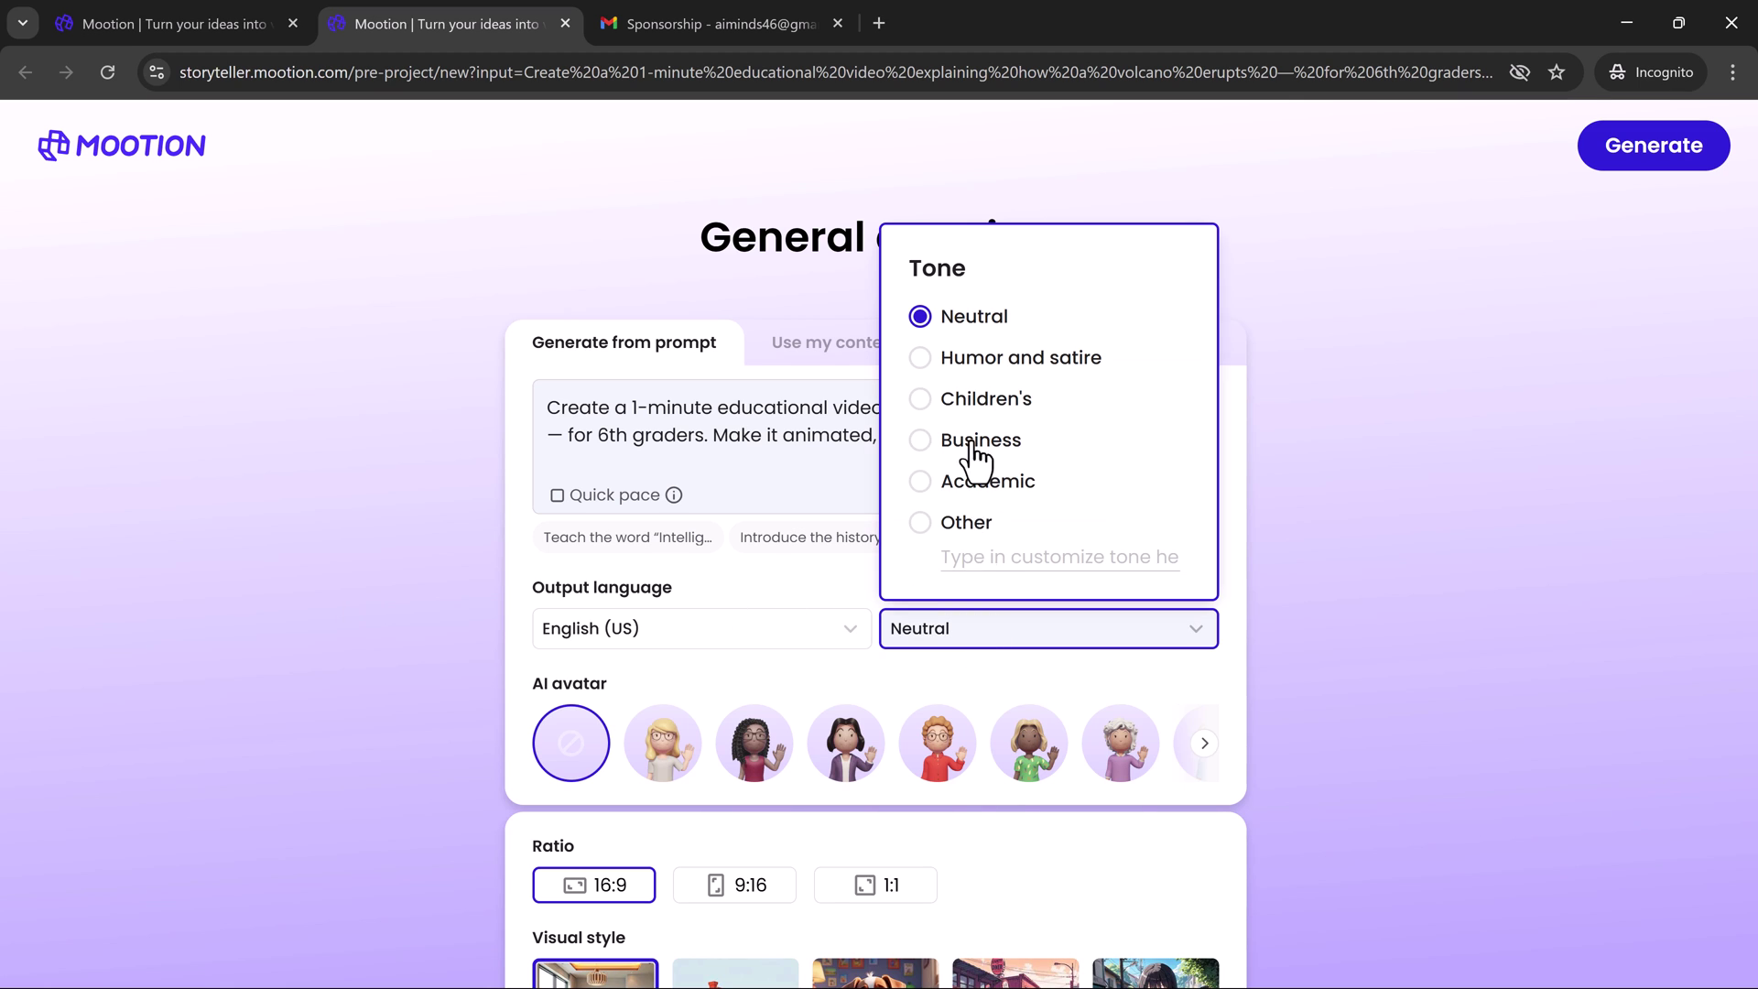
left_click(1053, 560)
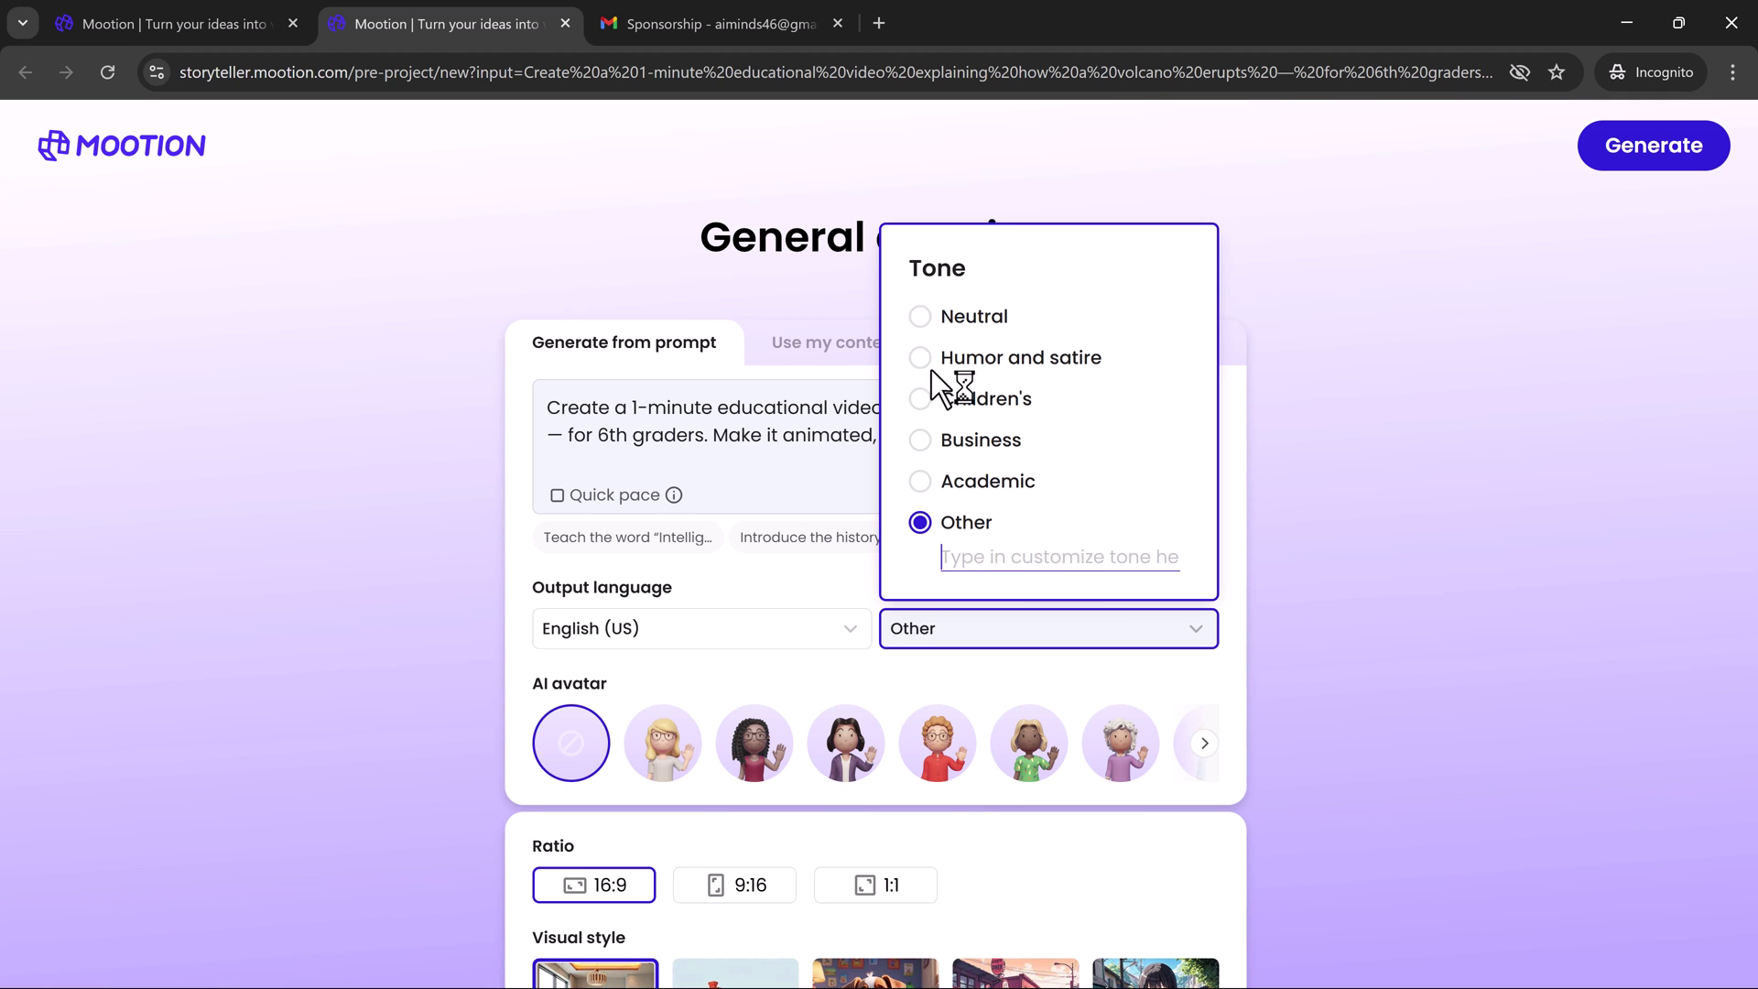
left_click(928, 321)
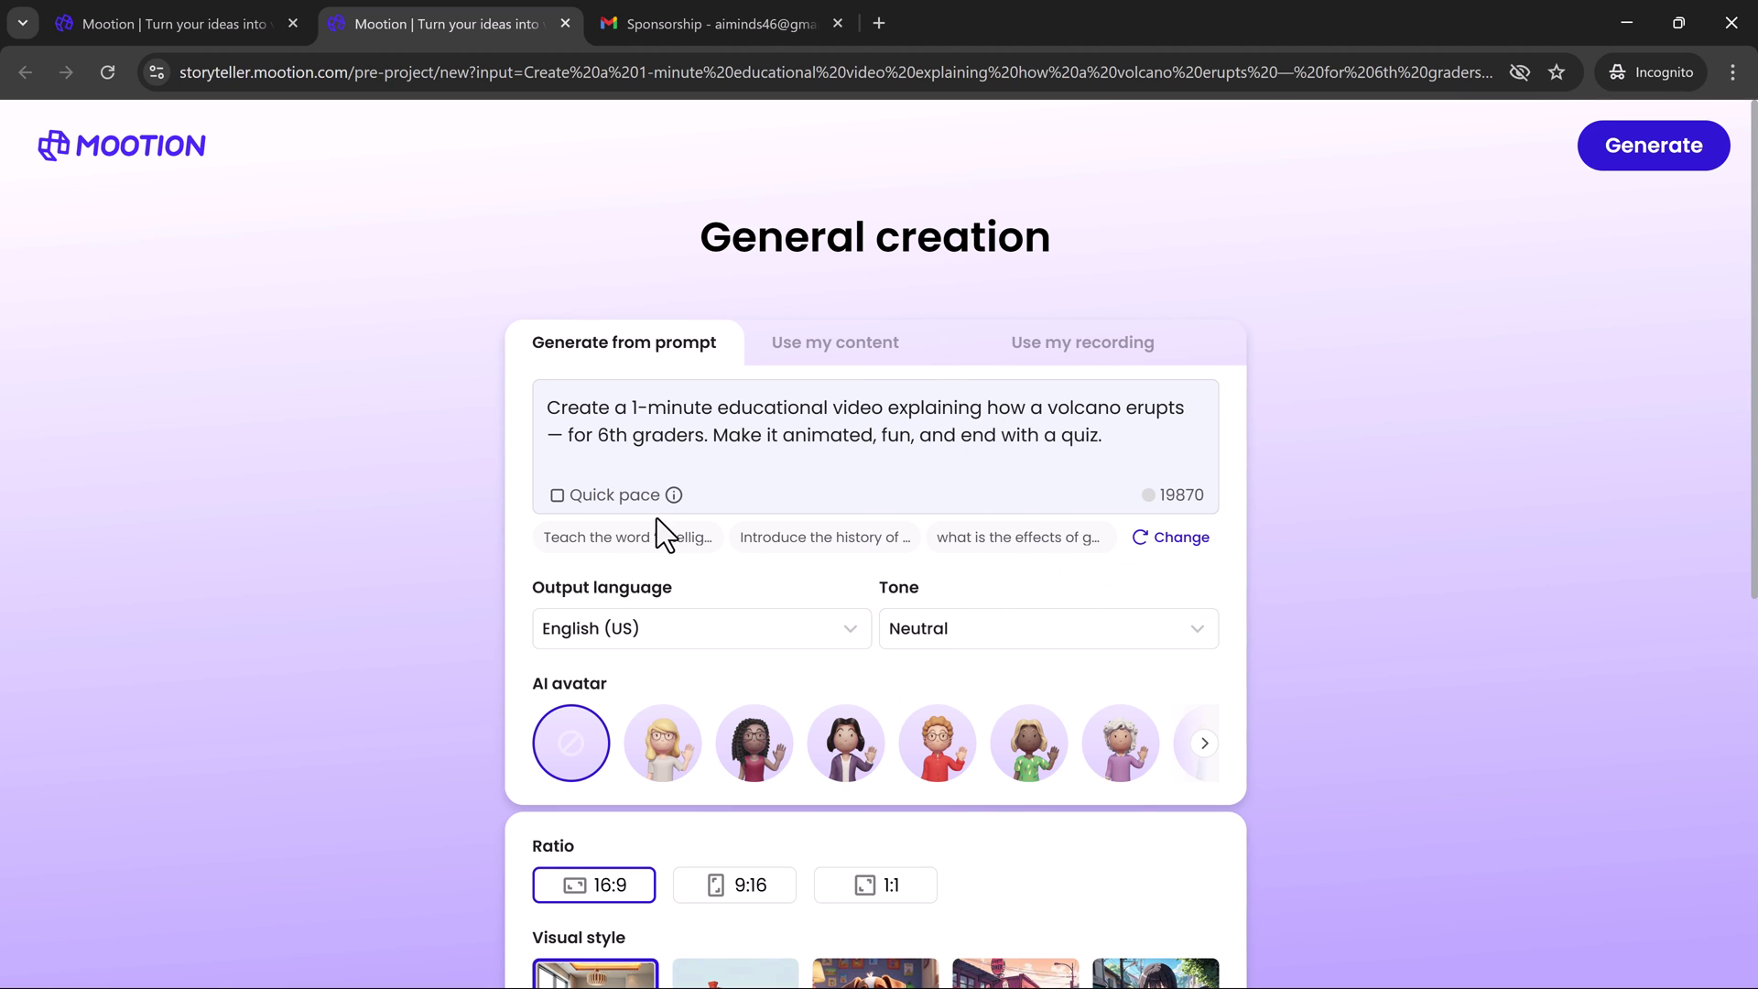
Turn on Quick pace and choose the boy in the red shirt as the AI avatar.
left_click(557, 495)
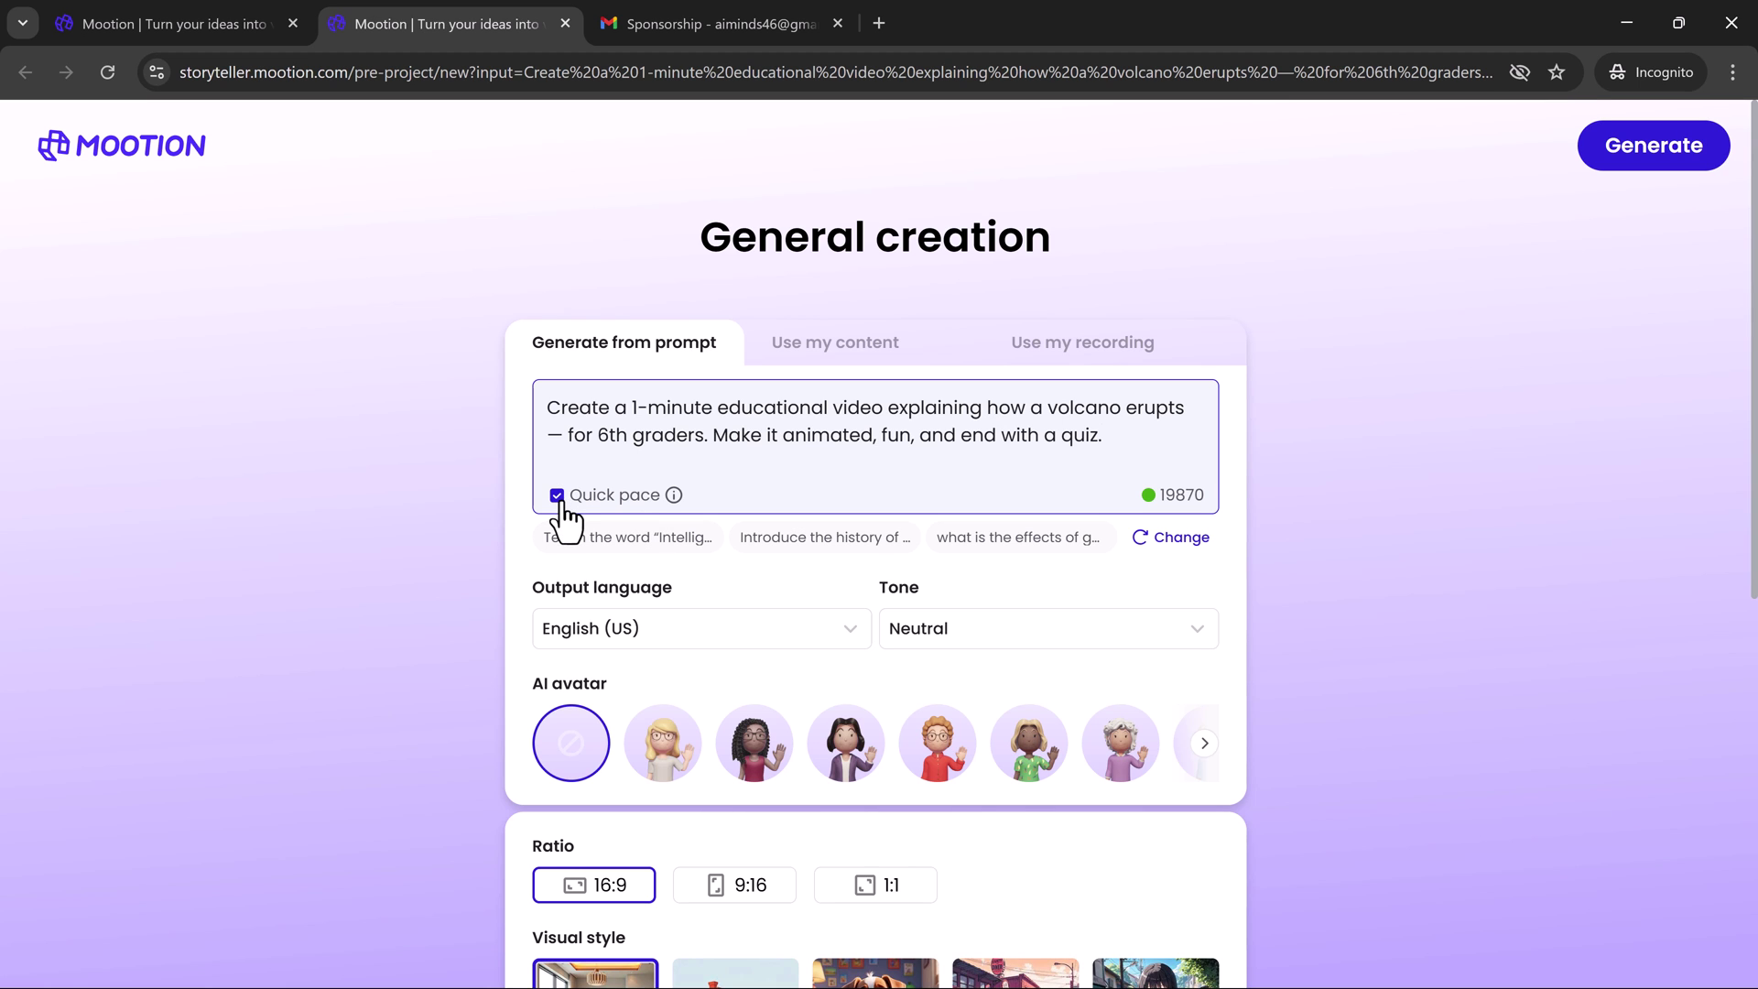
scroll(568, 512, "down", 3)
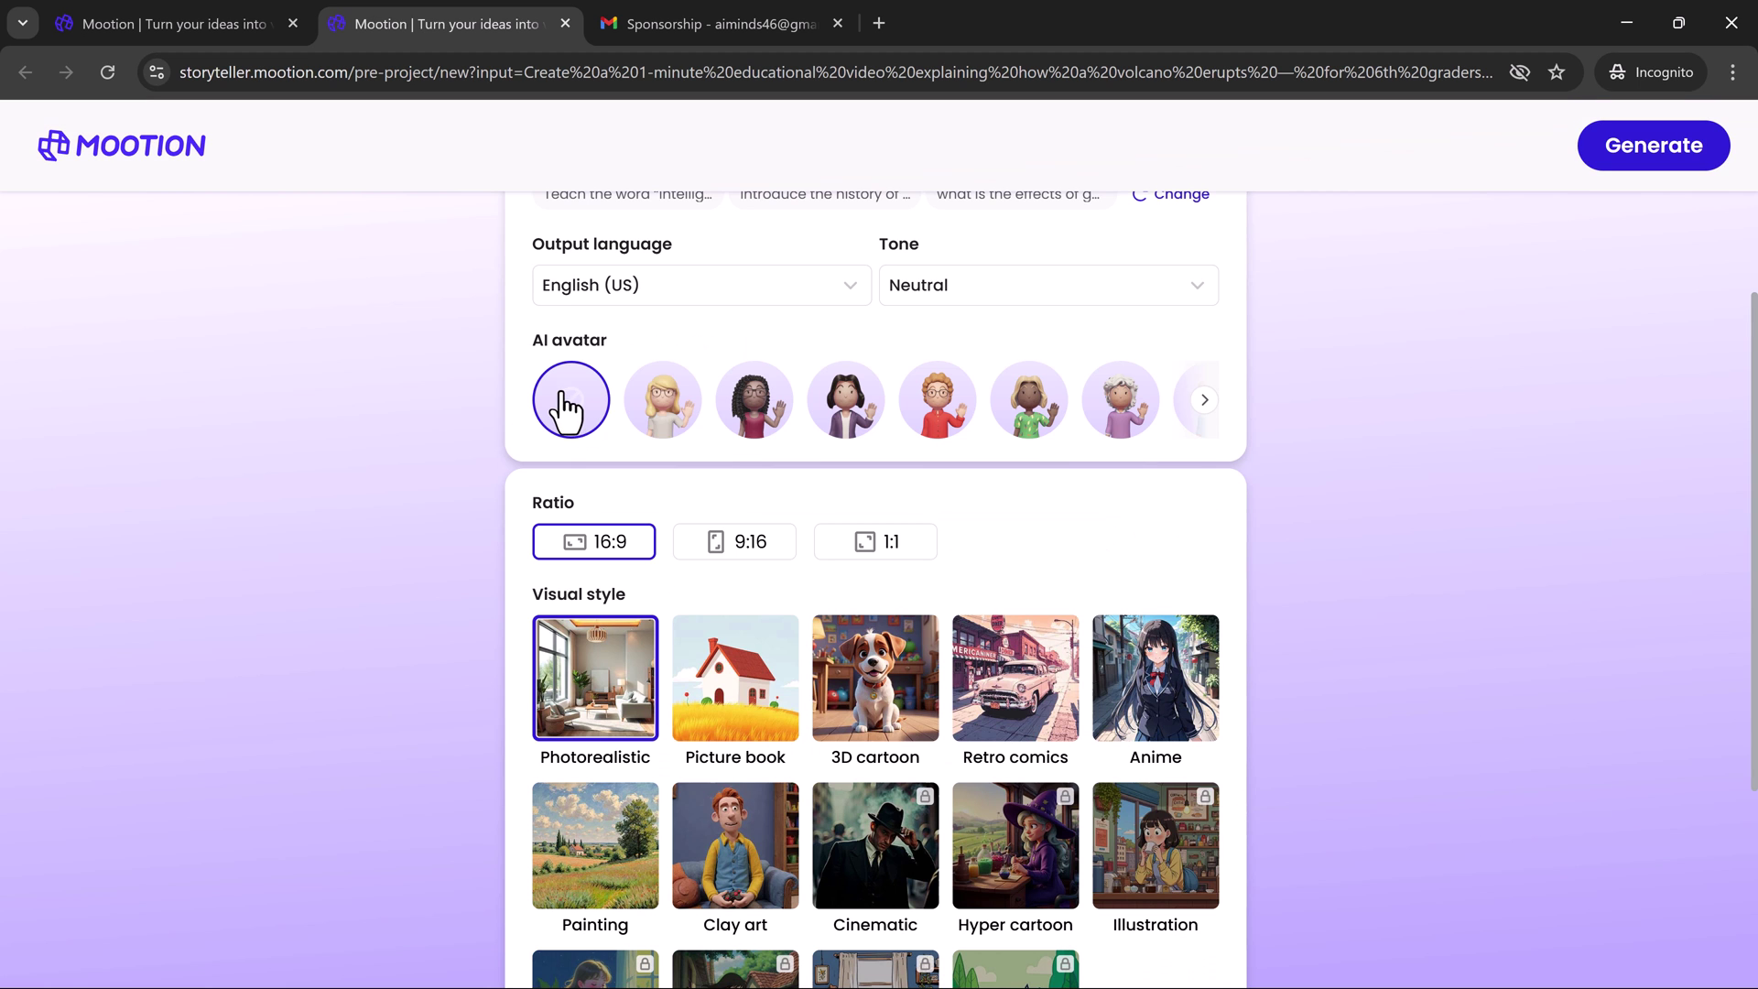
left_click(666, 416)
left_click(746, 428)
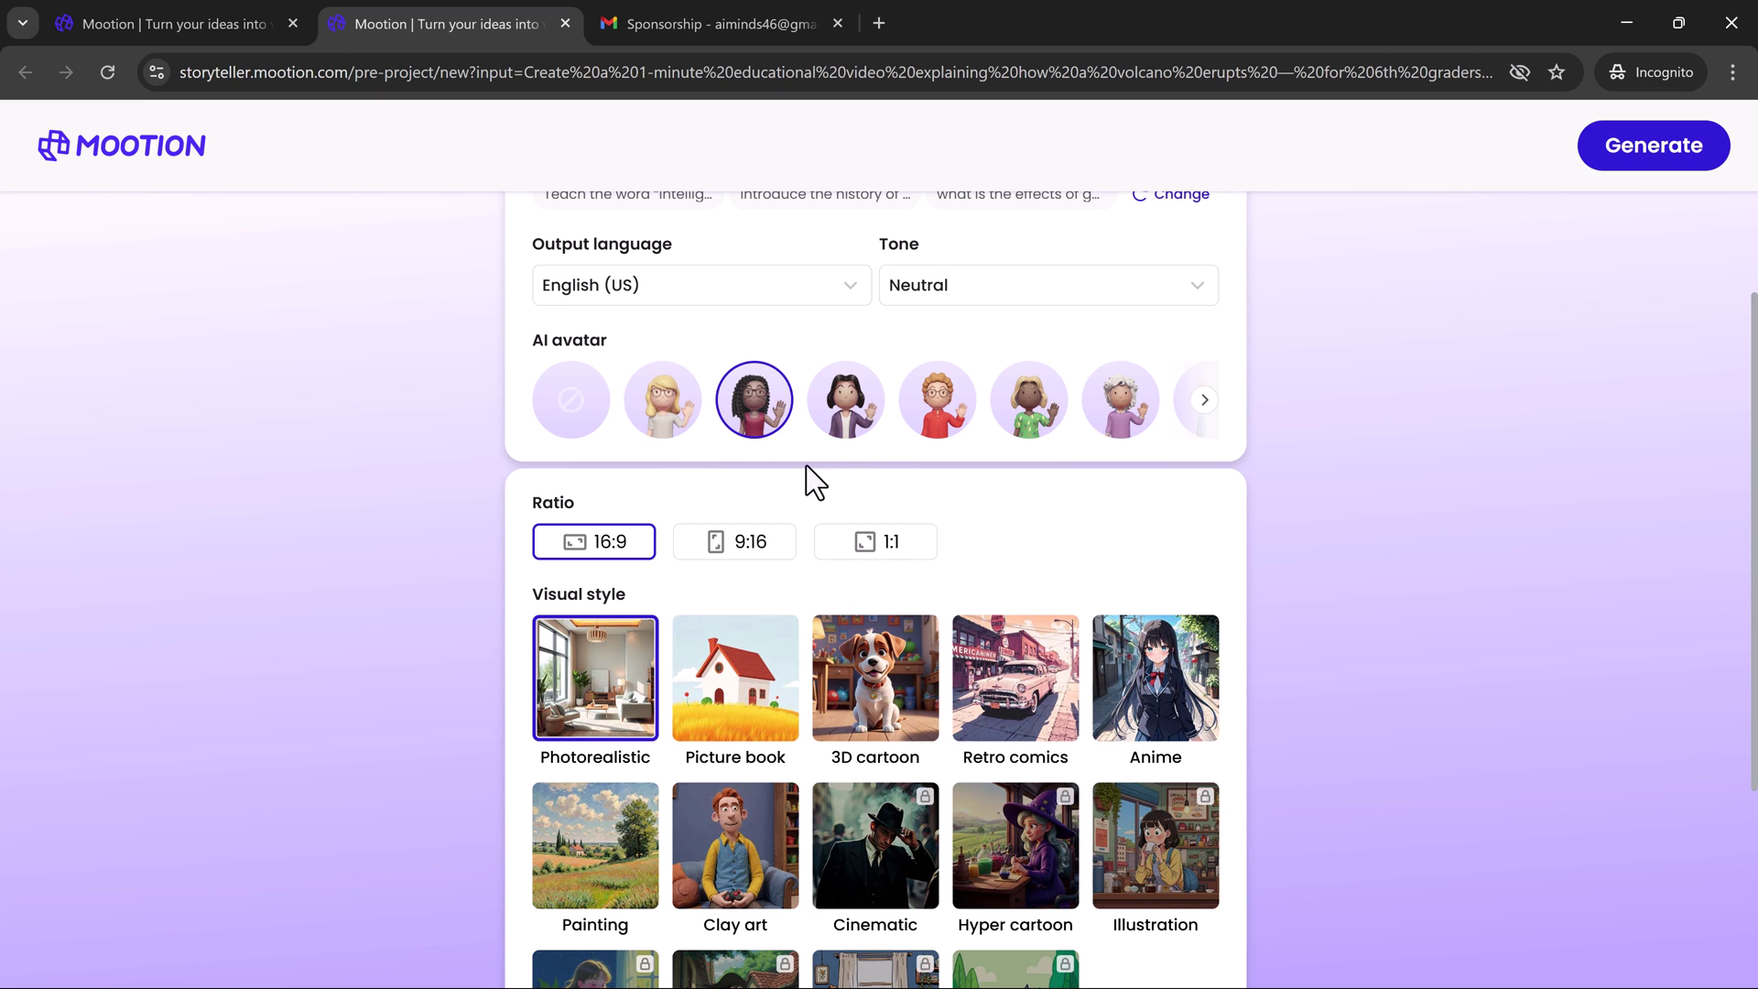
left_click(863, 435)
left_click(966, 438)
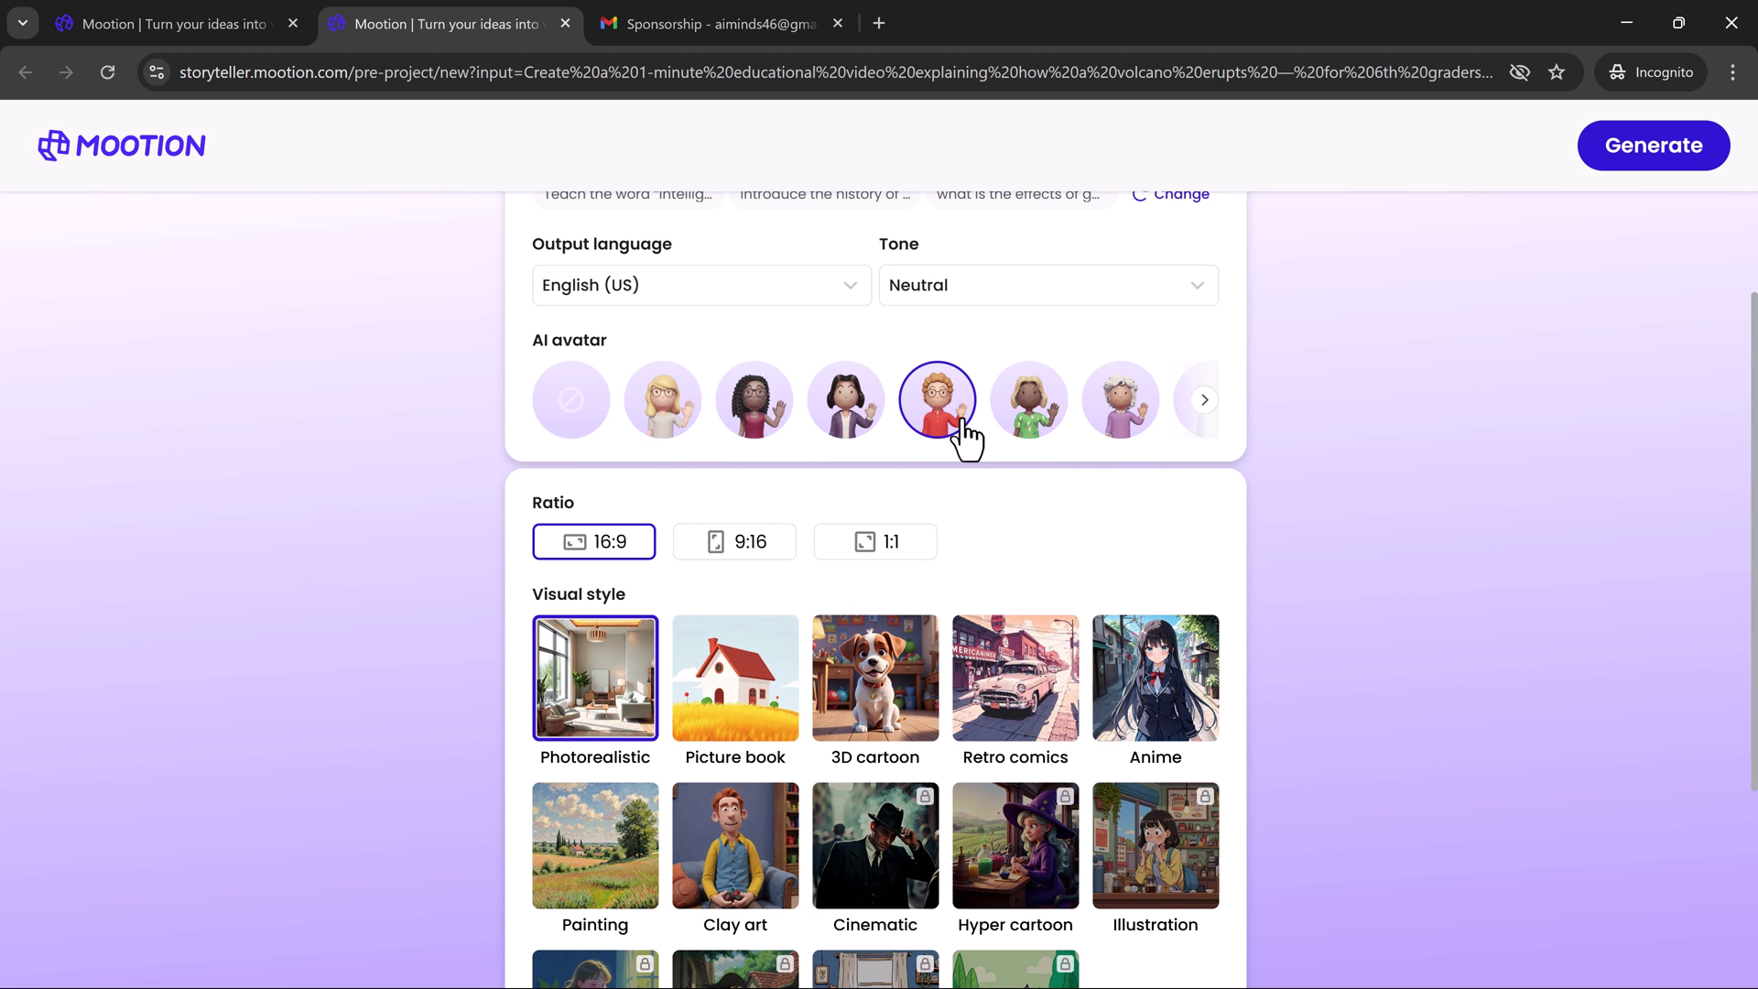
Browse further AI avatar choices in the avatar row.
left_click(1205, 407)
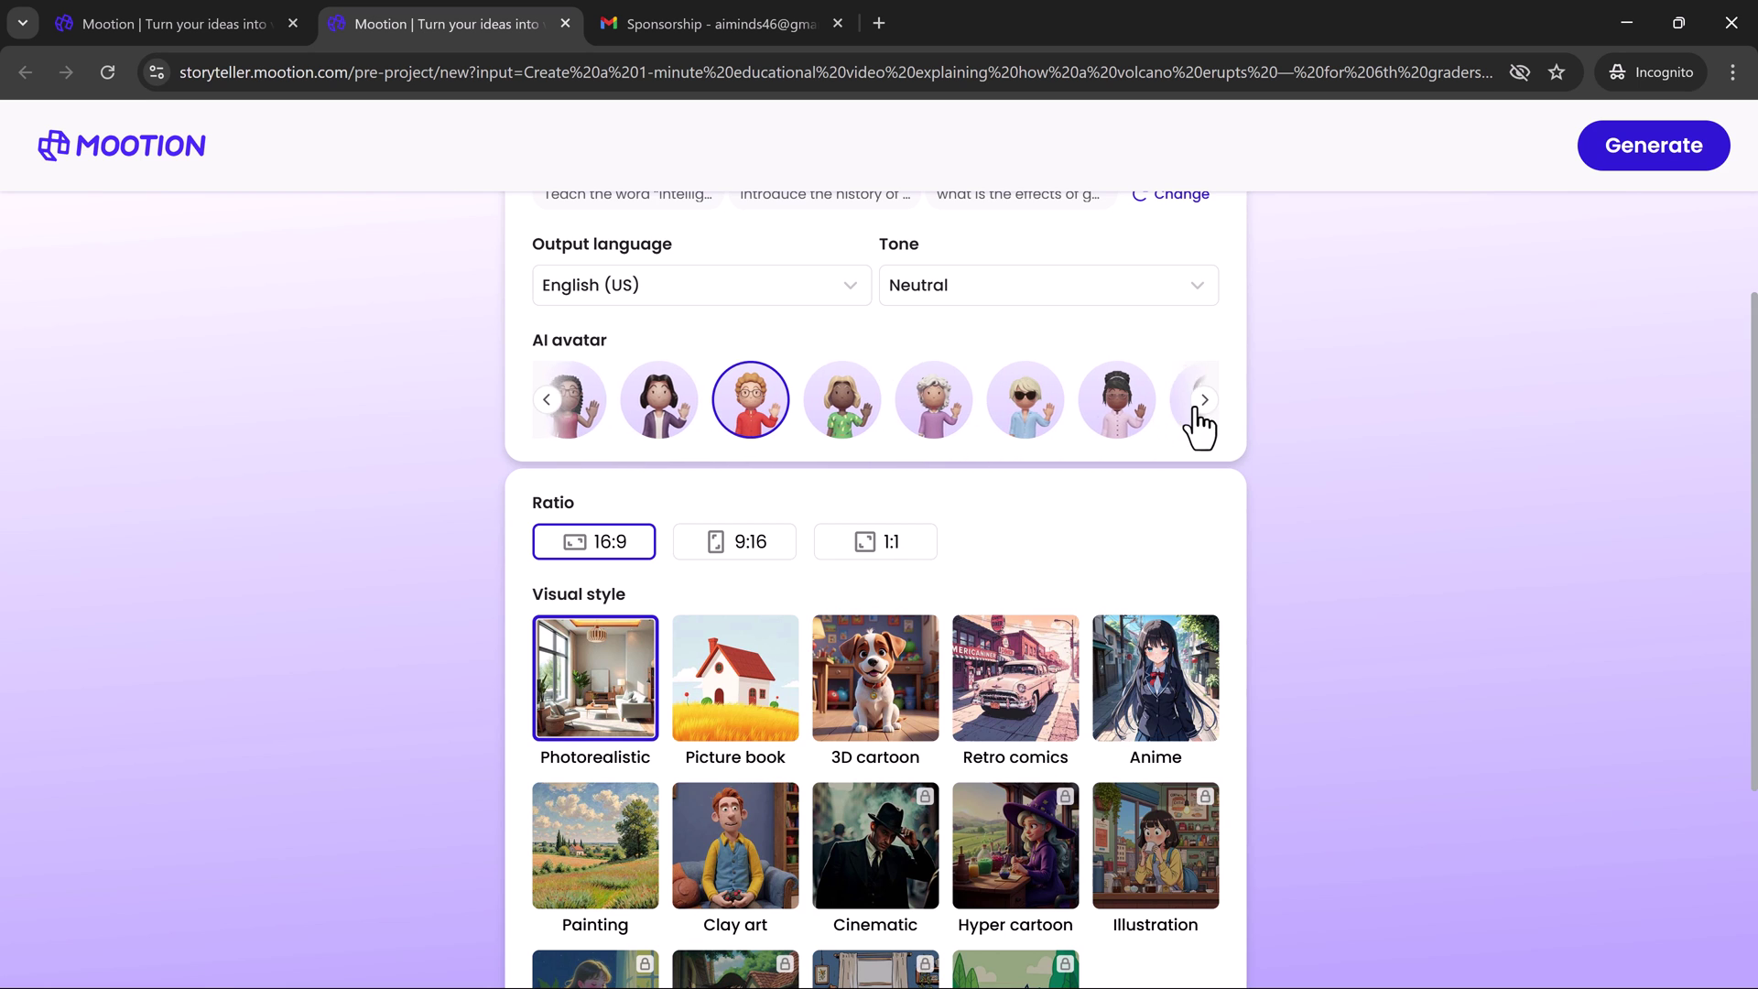
left_click(1203, 403)
scroll(1032, 538, "down", 3)
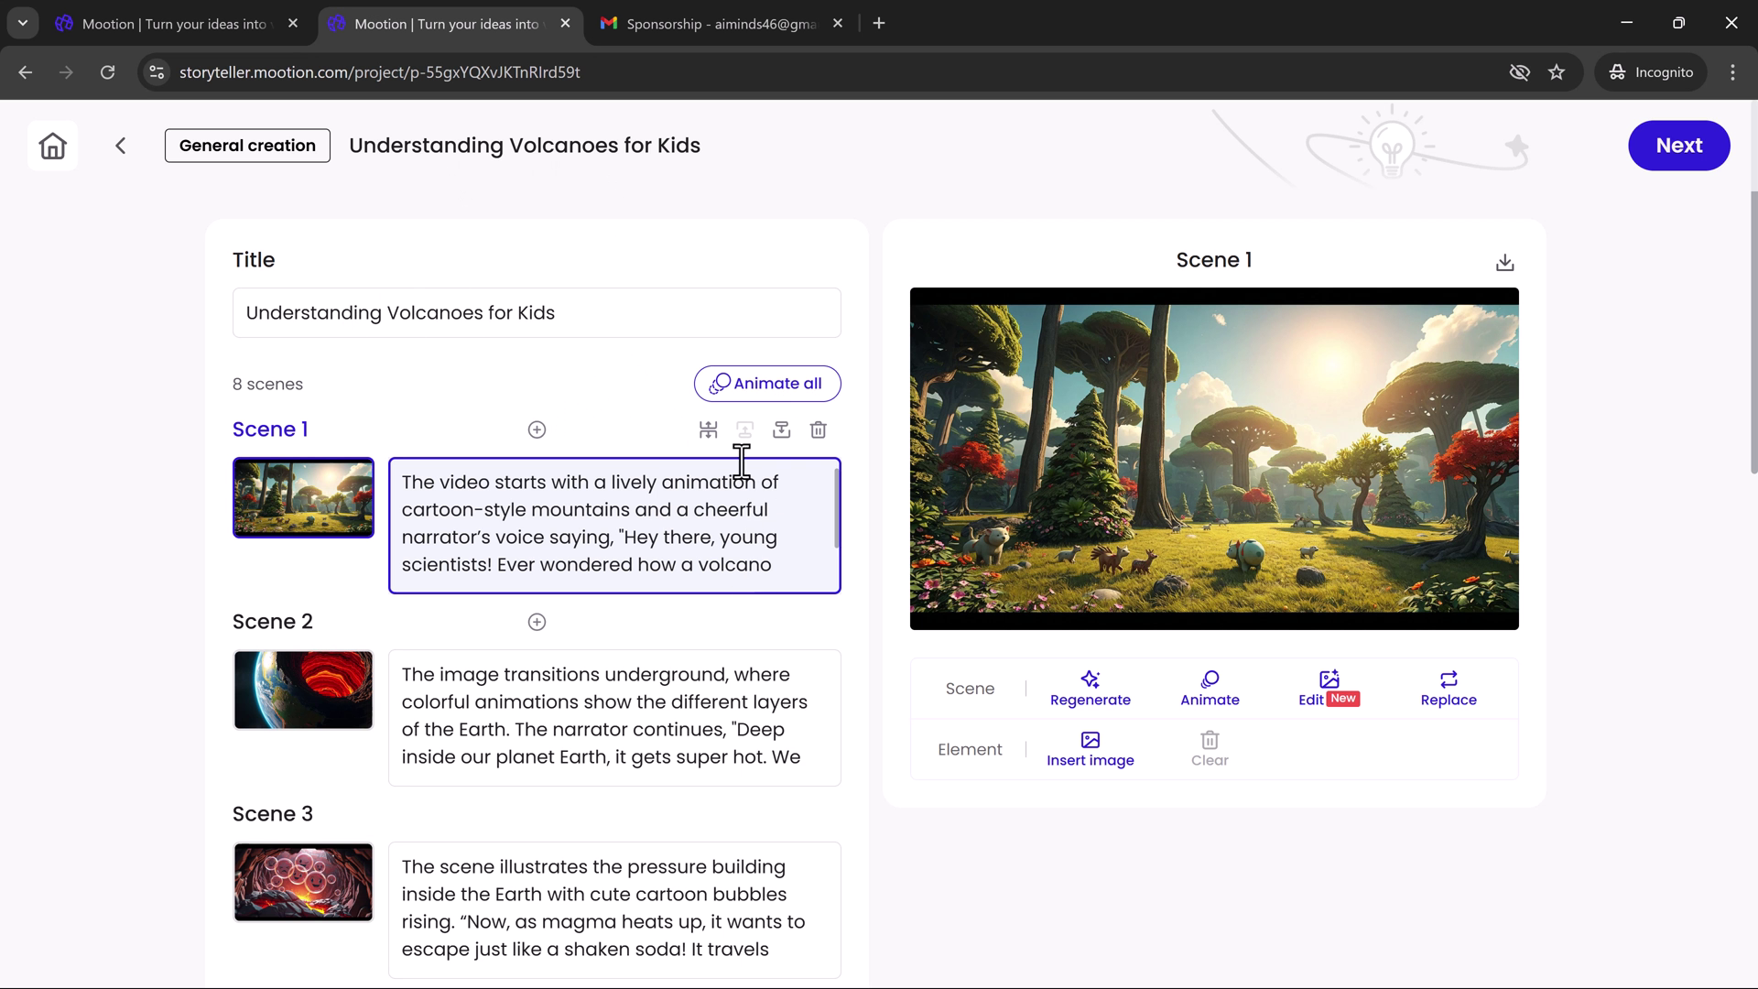
Scroll the storyboard and dismiss Scene 1's Regenerate and Animate options.
scroll(747, 462, "down", 5)
scroll(727, 773, "down", 5)
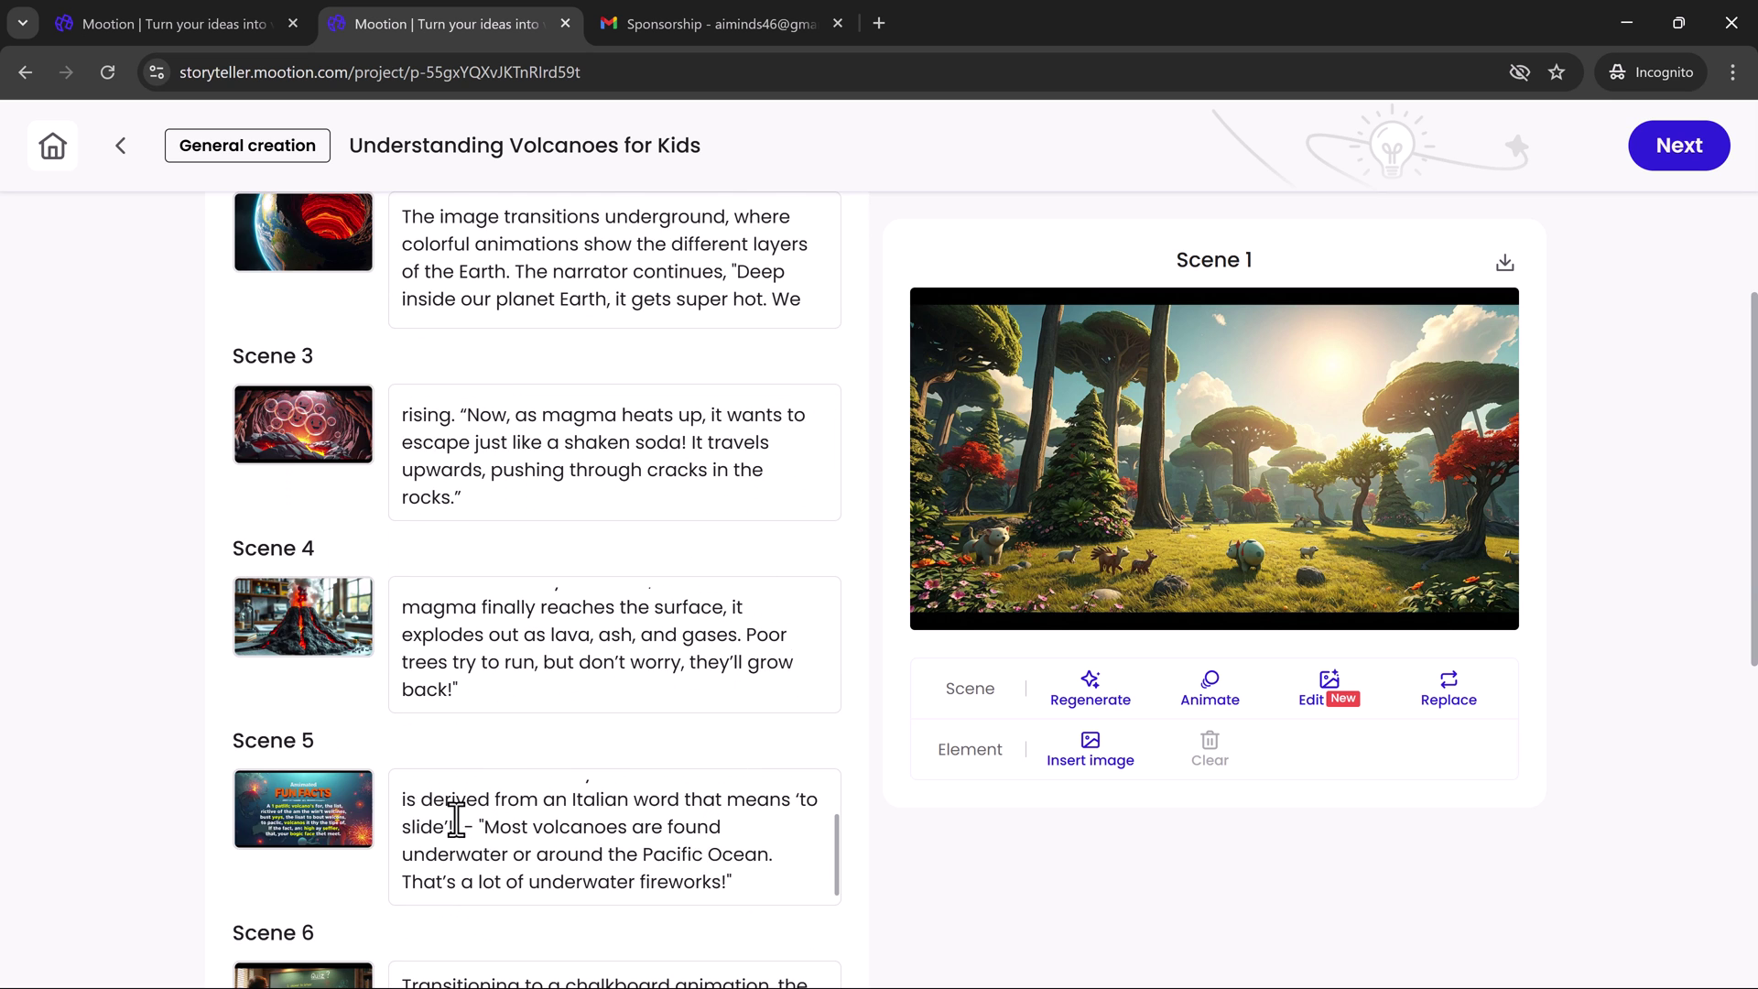
scroll(456, 818, "down", 8)
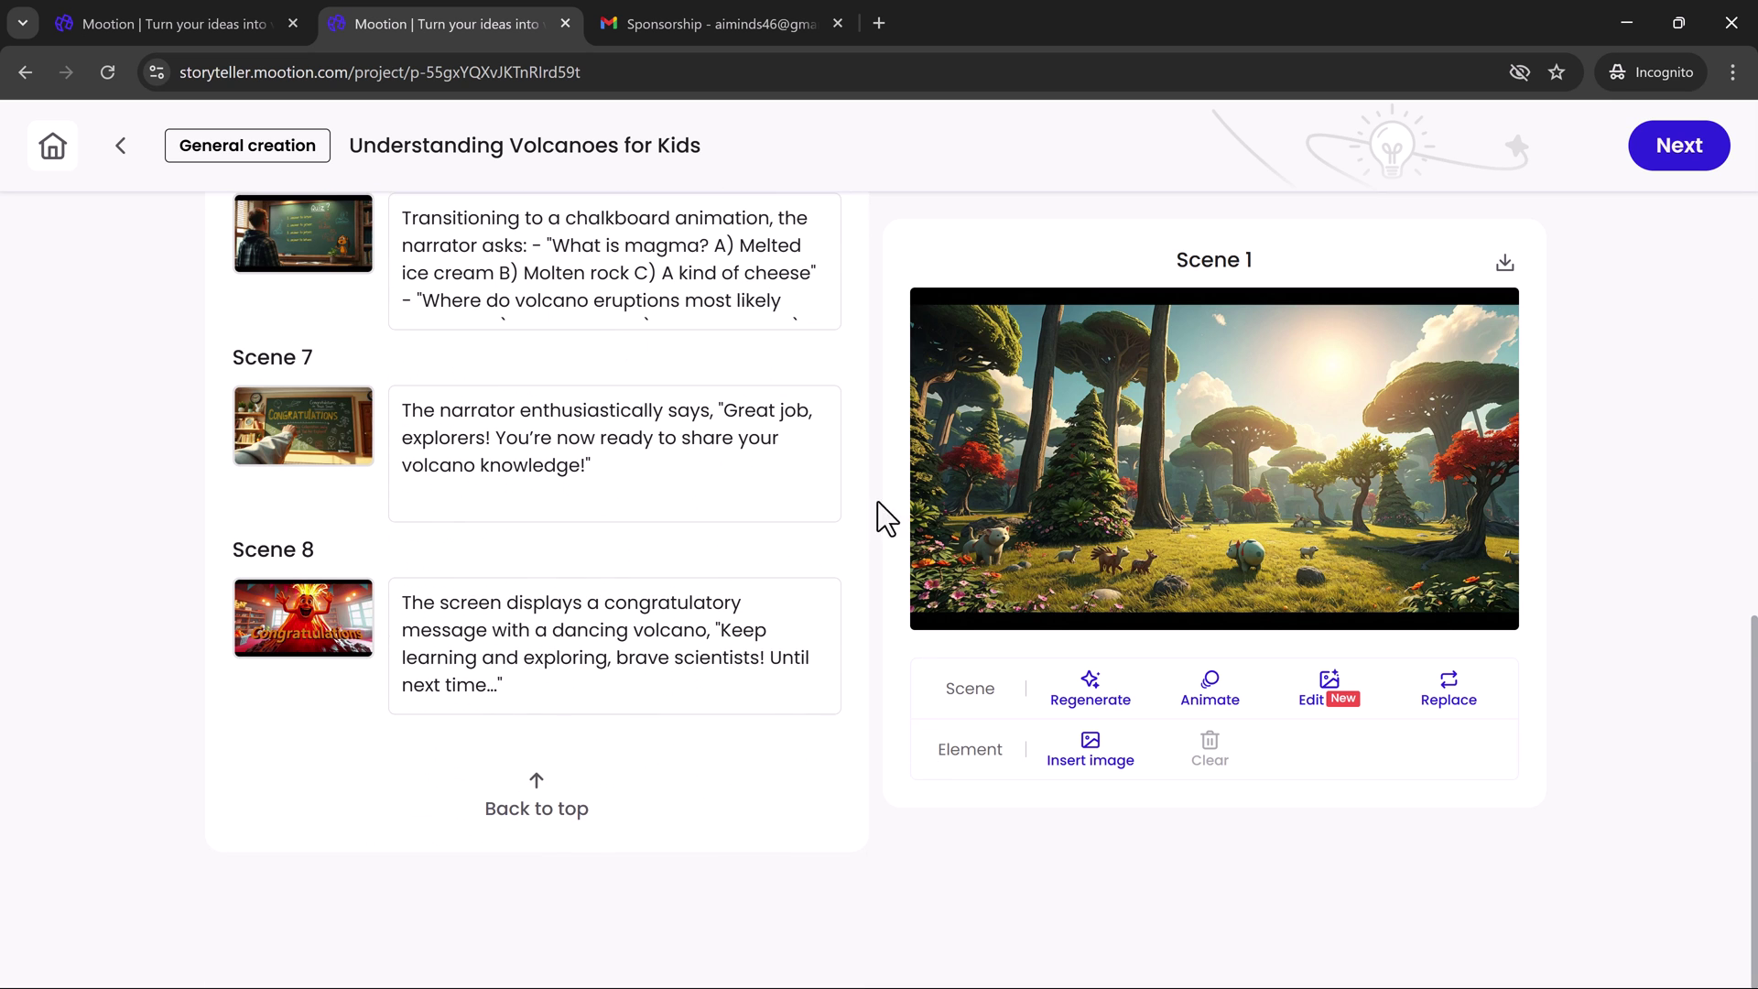
left_click(1092, 696)
left_click(1170, 376)
left_click(1209, 687)
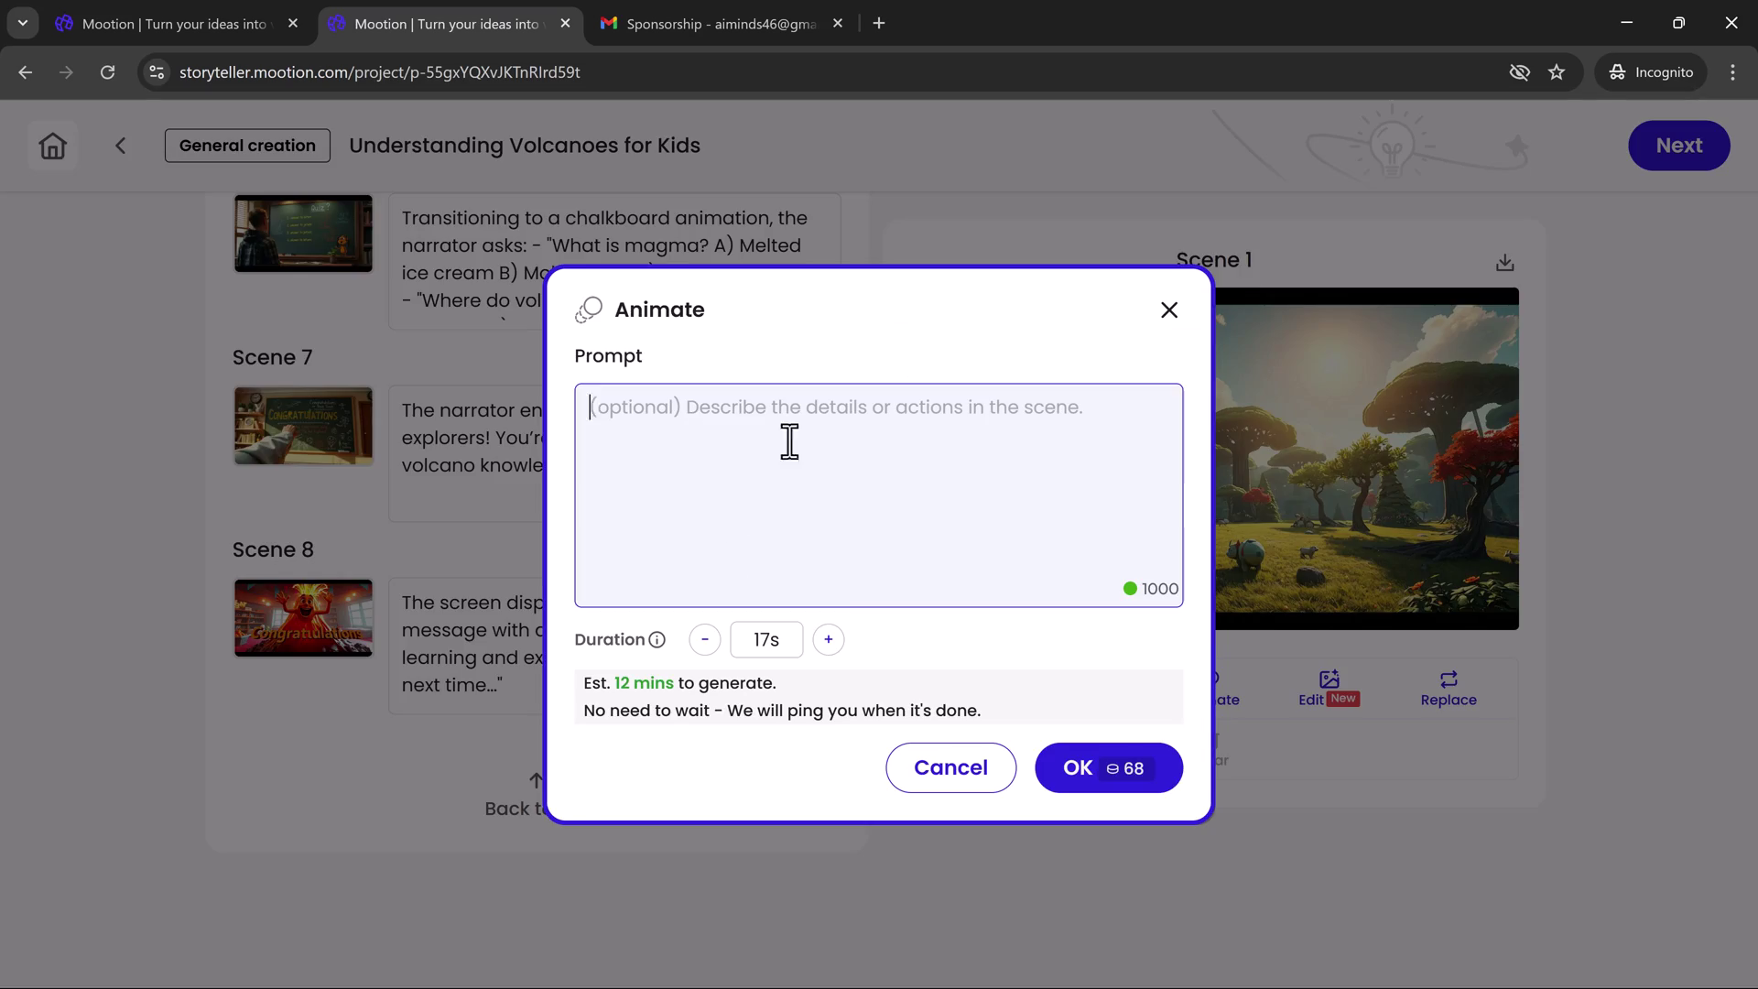
left_click(458, 650)
View Scene 1's image Modify options, then open and cancel Split for Scene 3.
left_click(1325, 694)
left_click(815, 266)
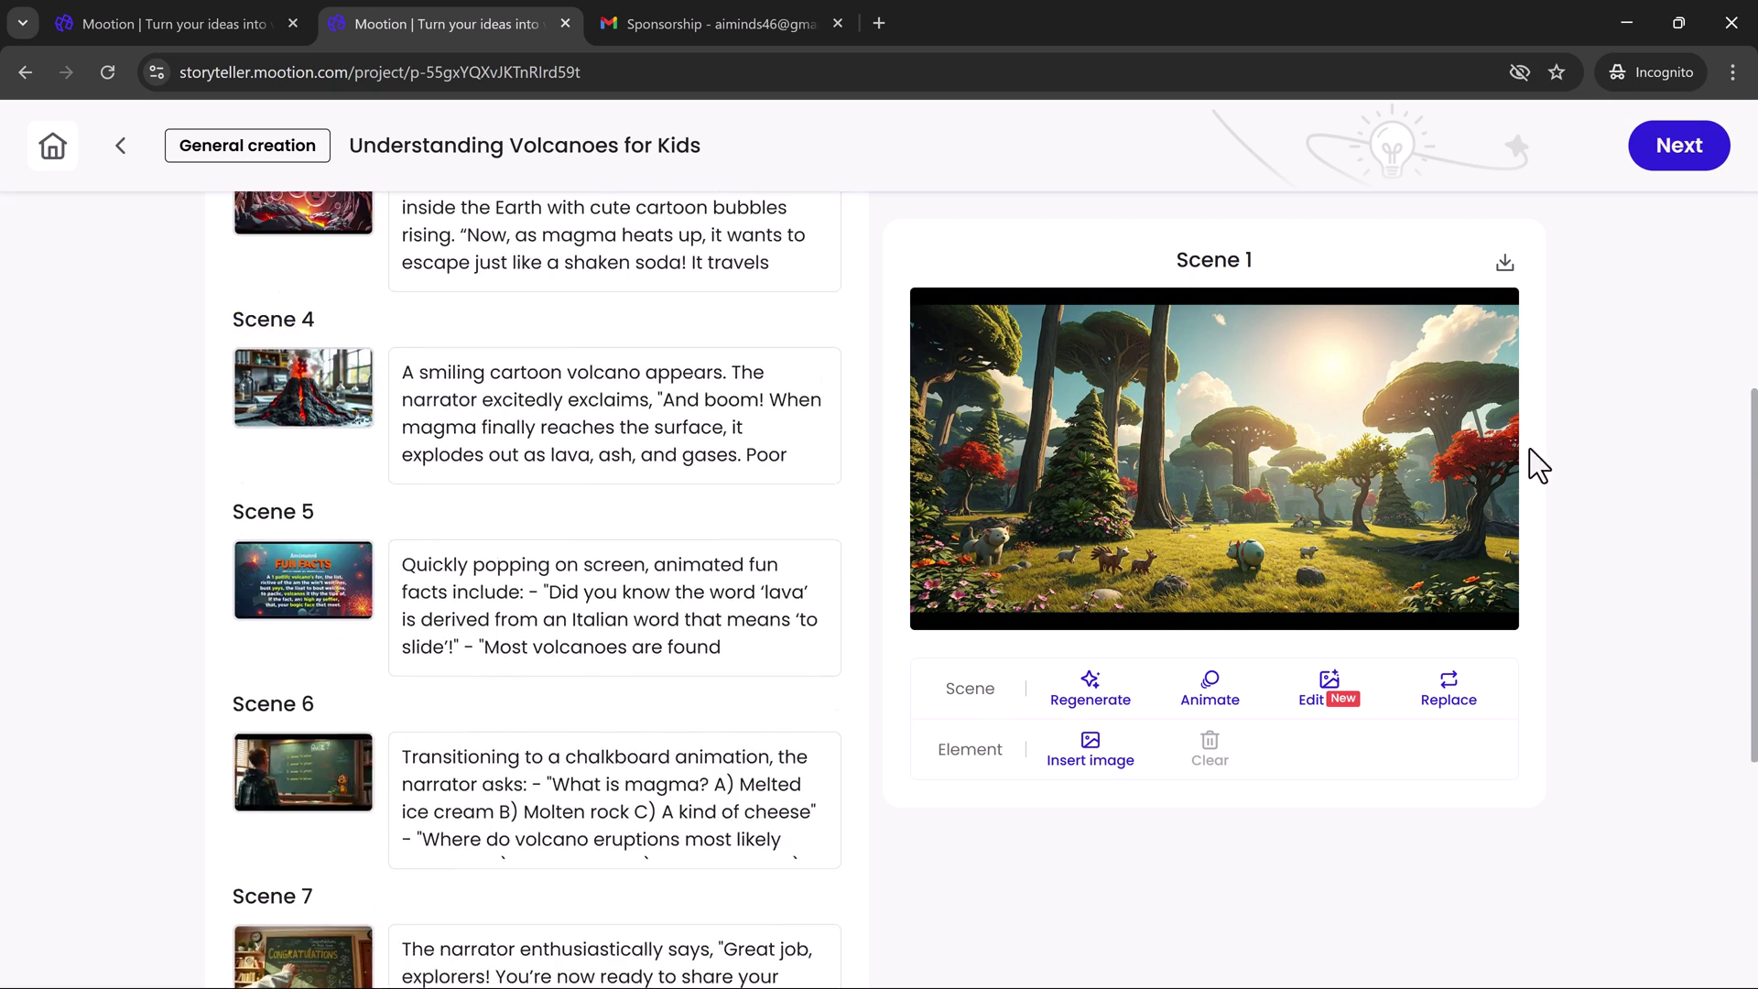
scroll(788, 384, "up", 3)
left_click(788, 381)
left_click(745, 275)
left_click(754, 588)
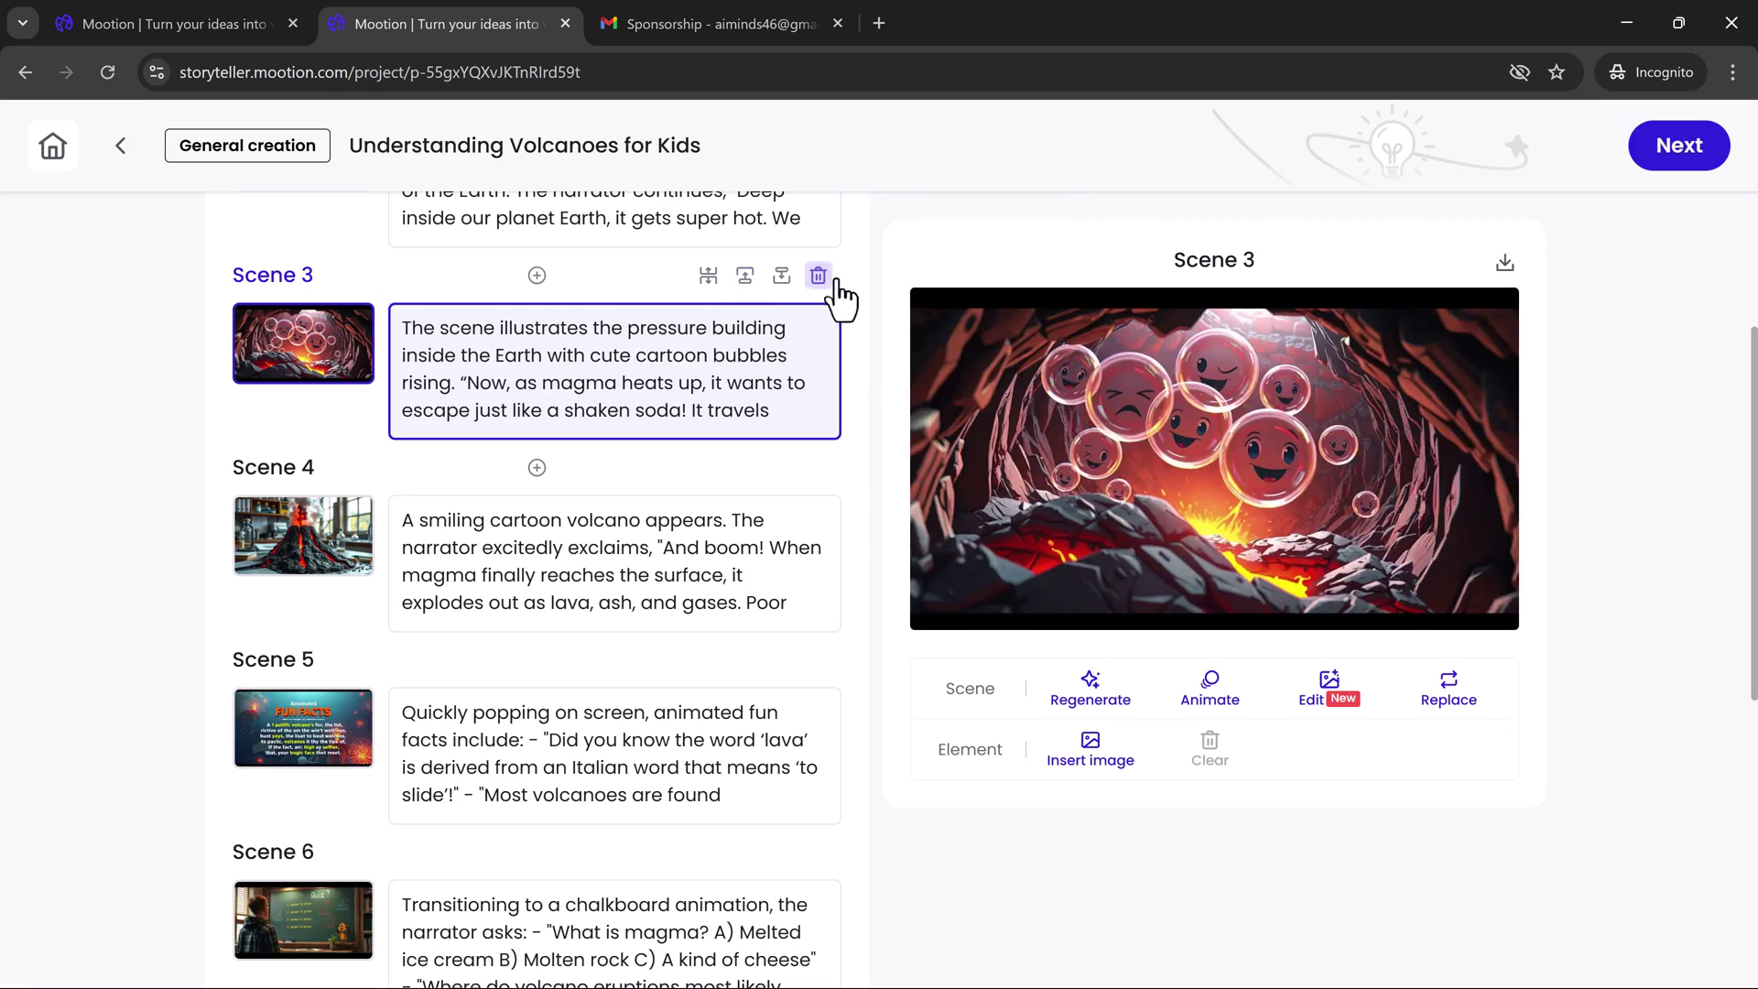
scroll(540, 550, "up", 5)
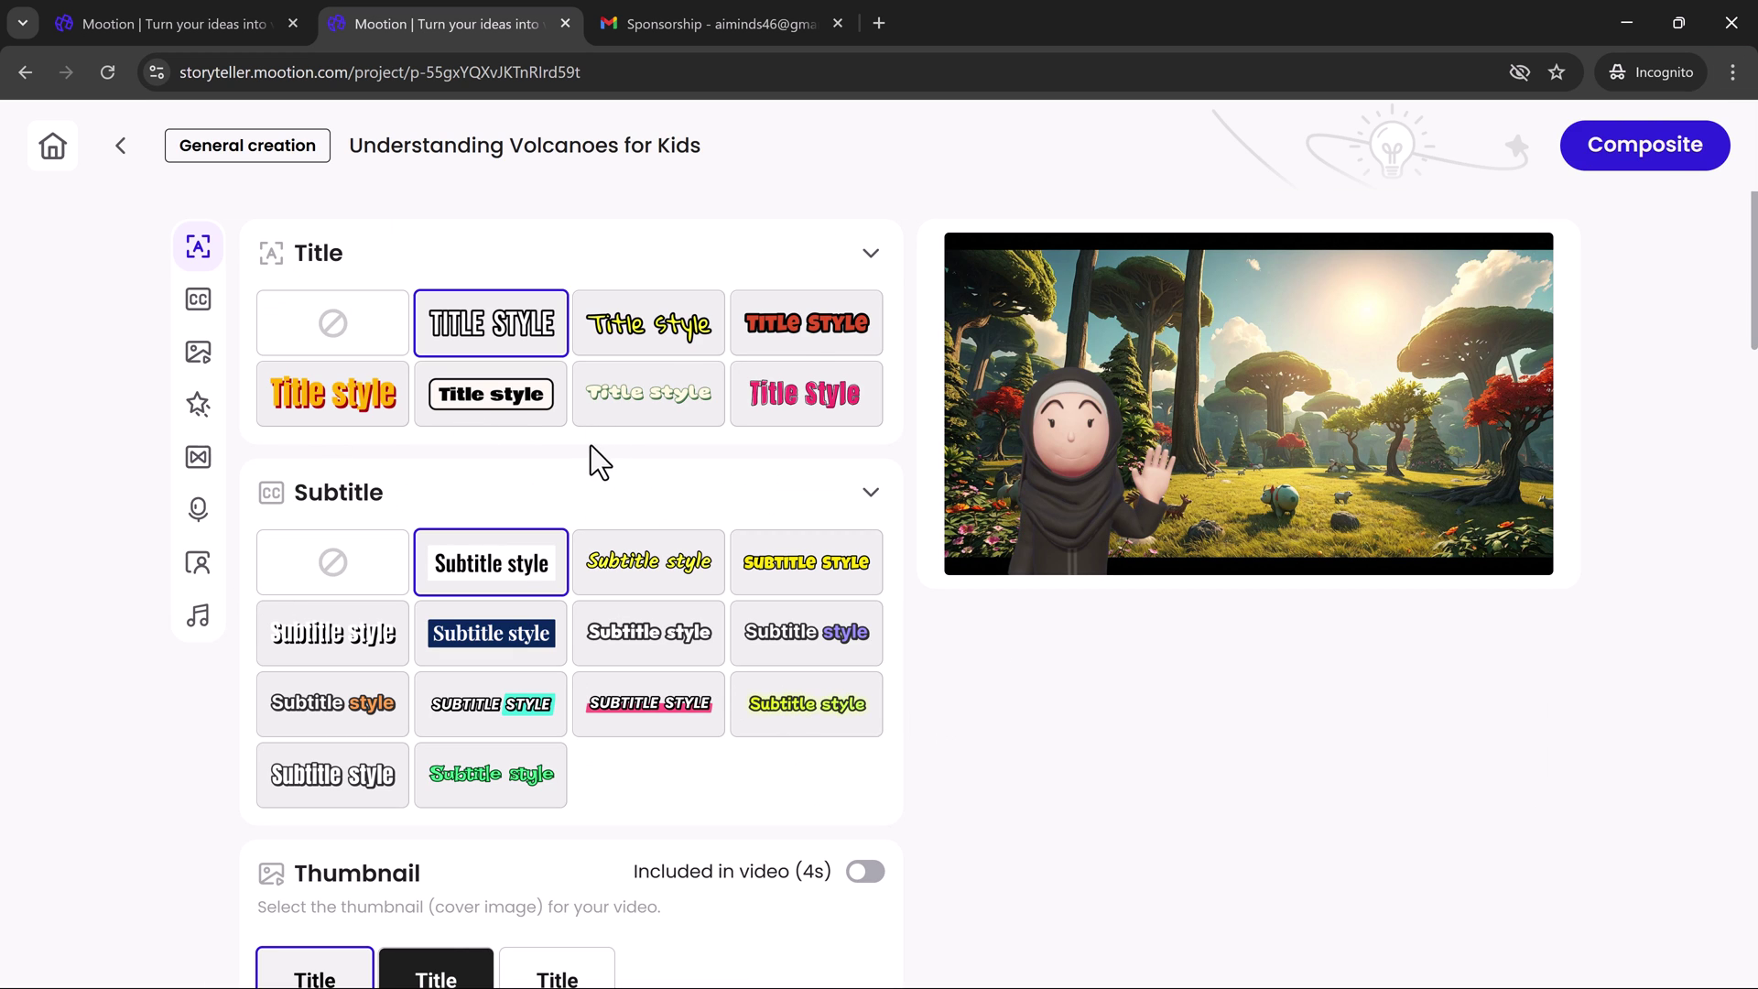
Try the yellow handwritten title style, then settle on the bold red title lettering.
left_click(805, 334)
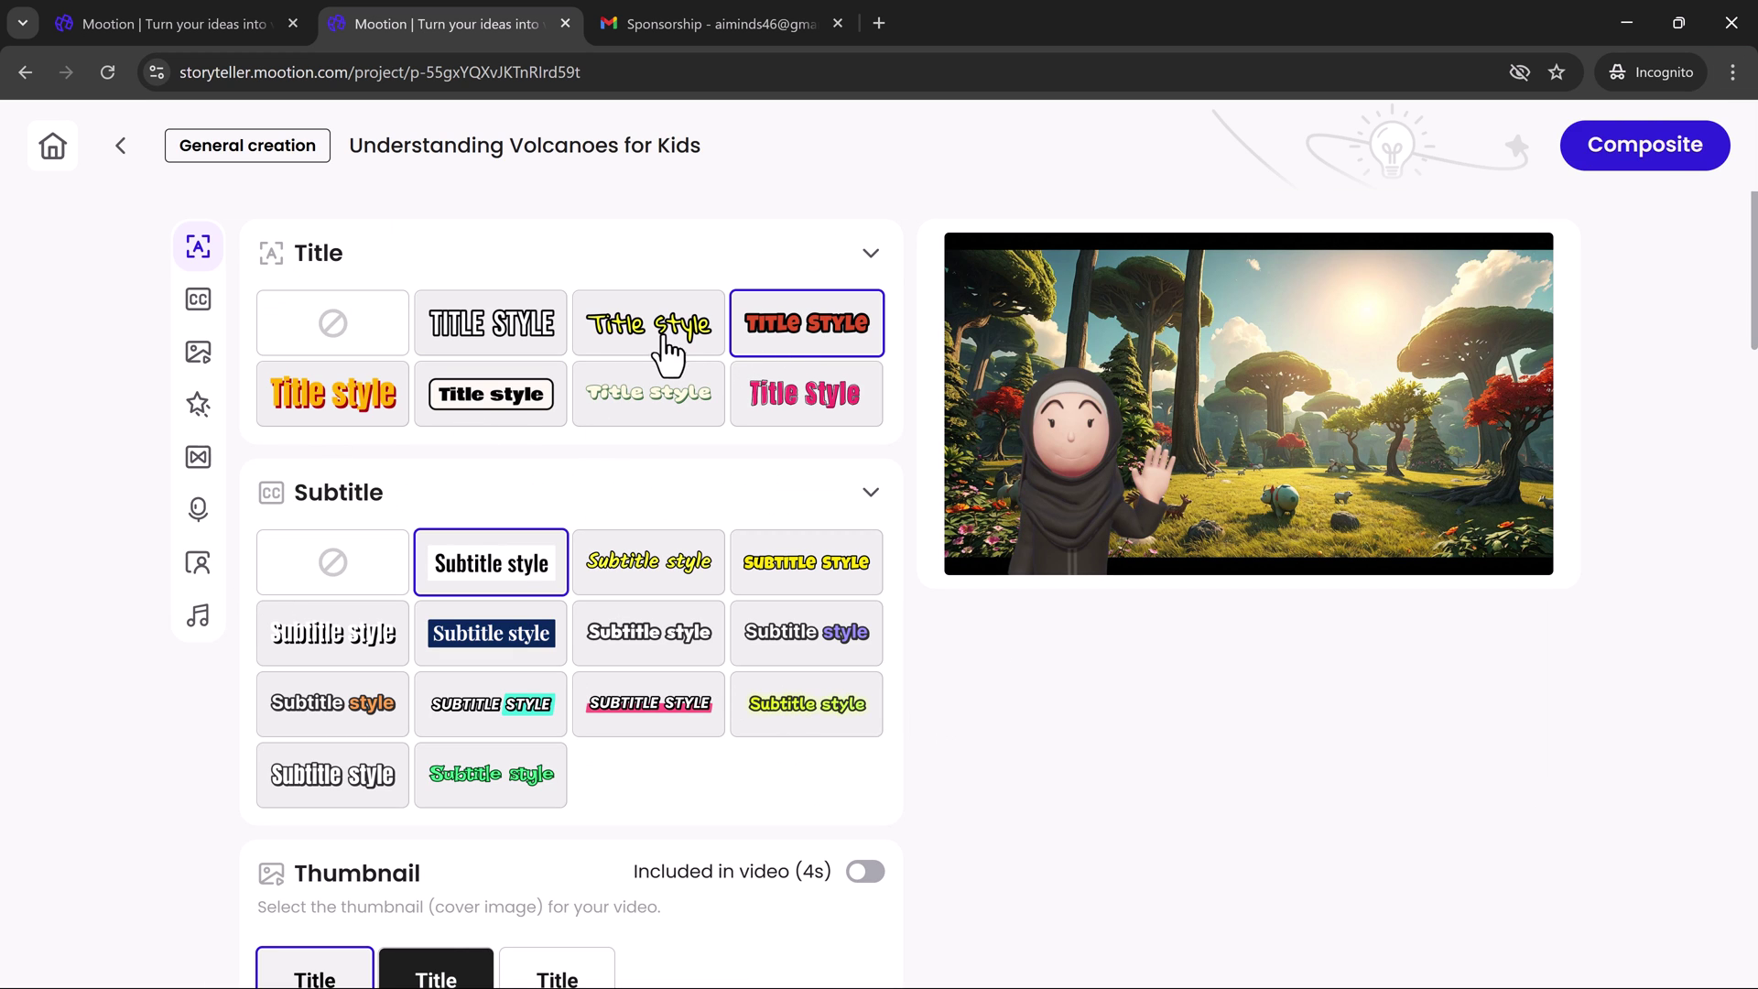
double_click(653, 339)
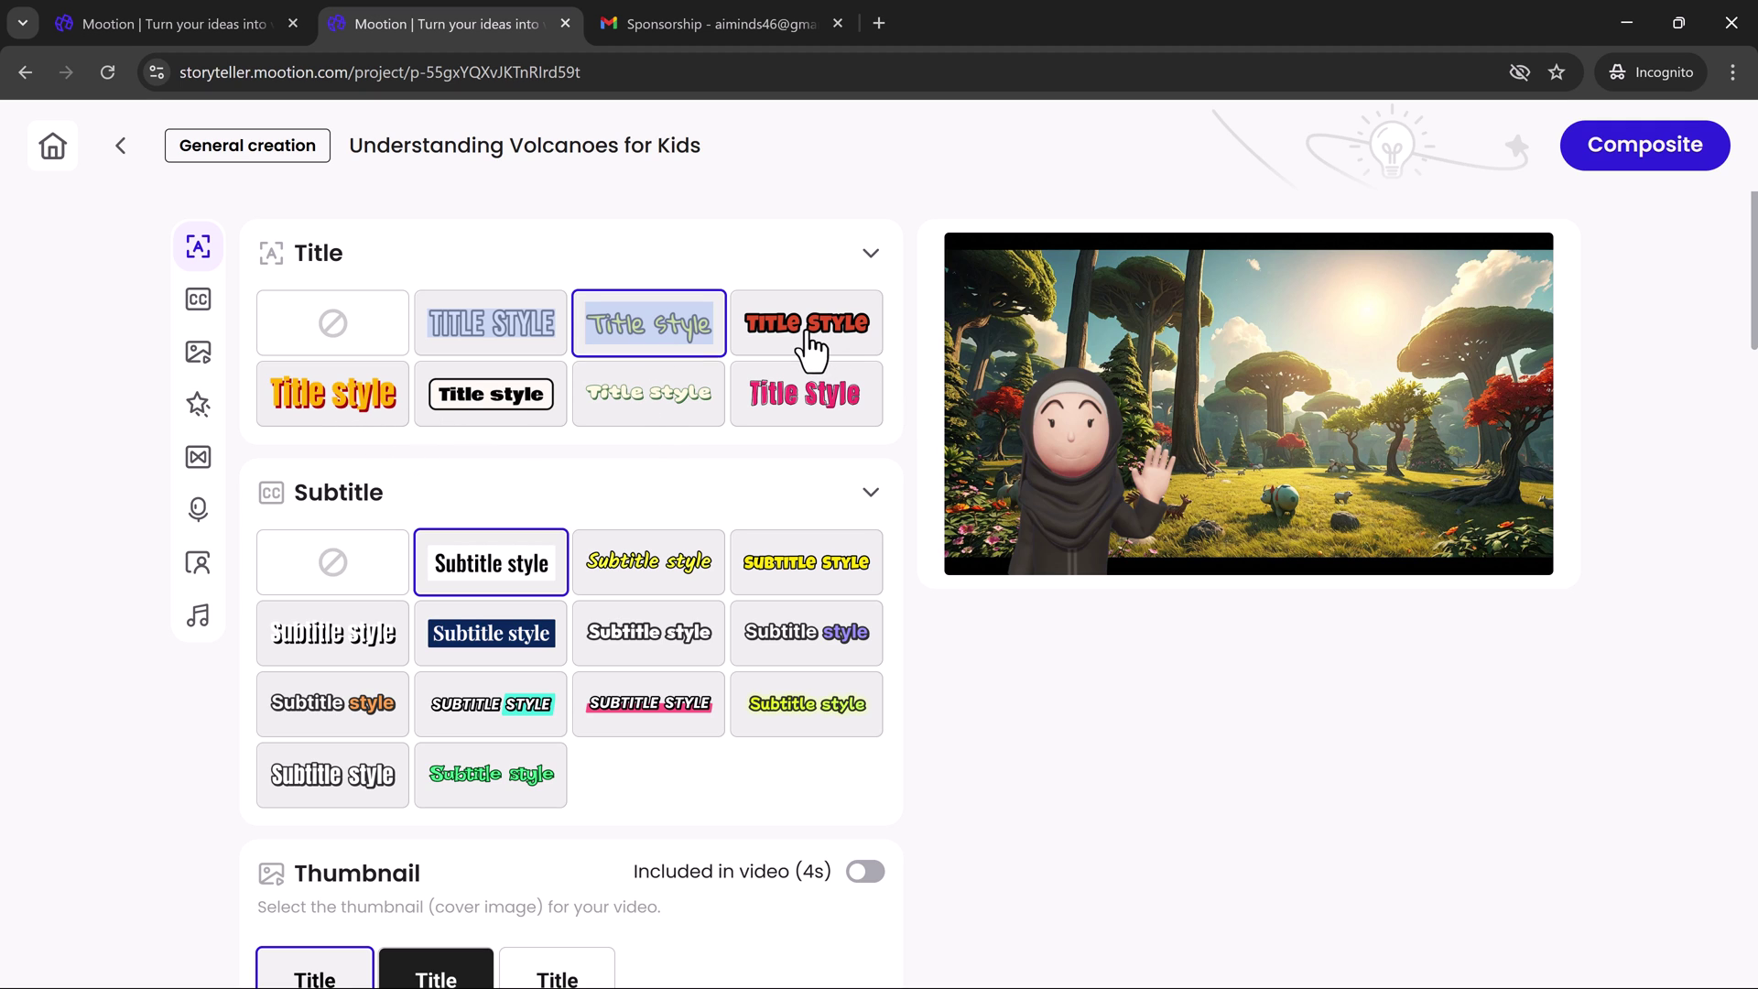
left_click(810, 348)
scroll(412, 554, "down", 1)
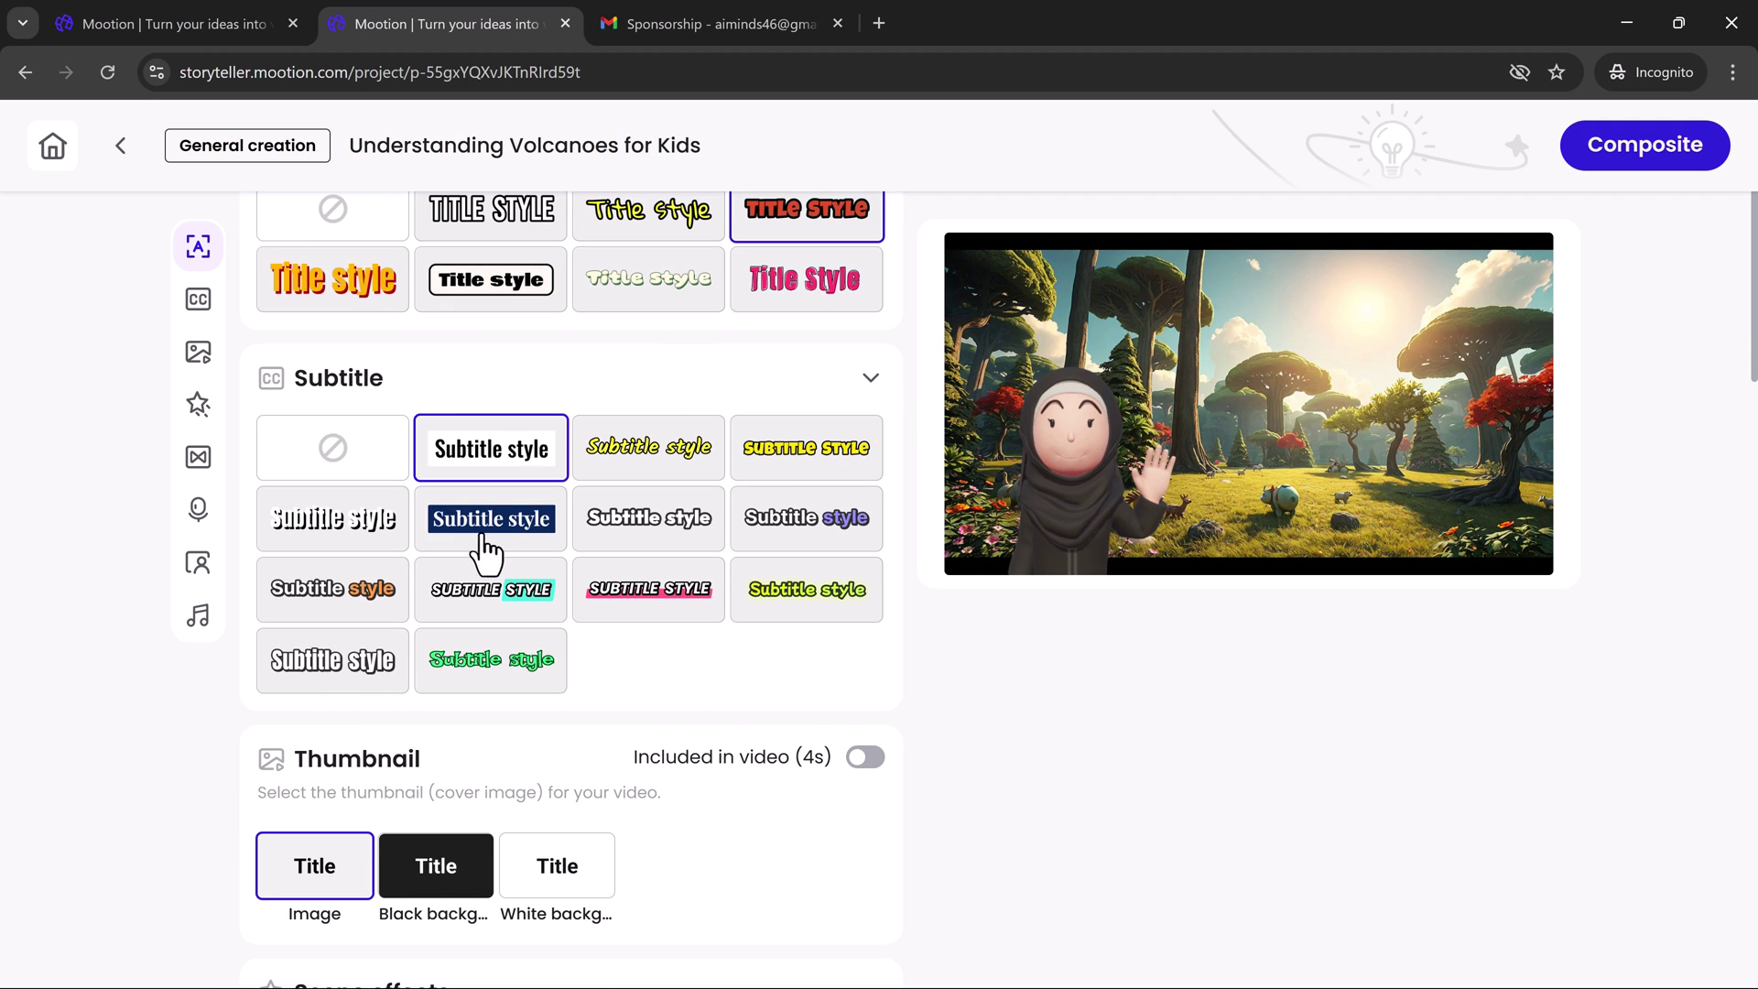
scroll(600, 635, "down", 3)
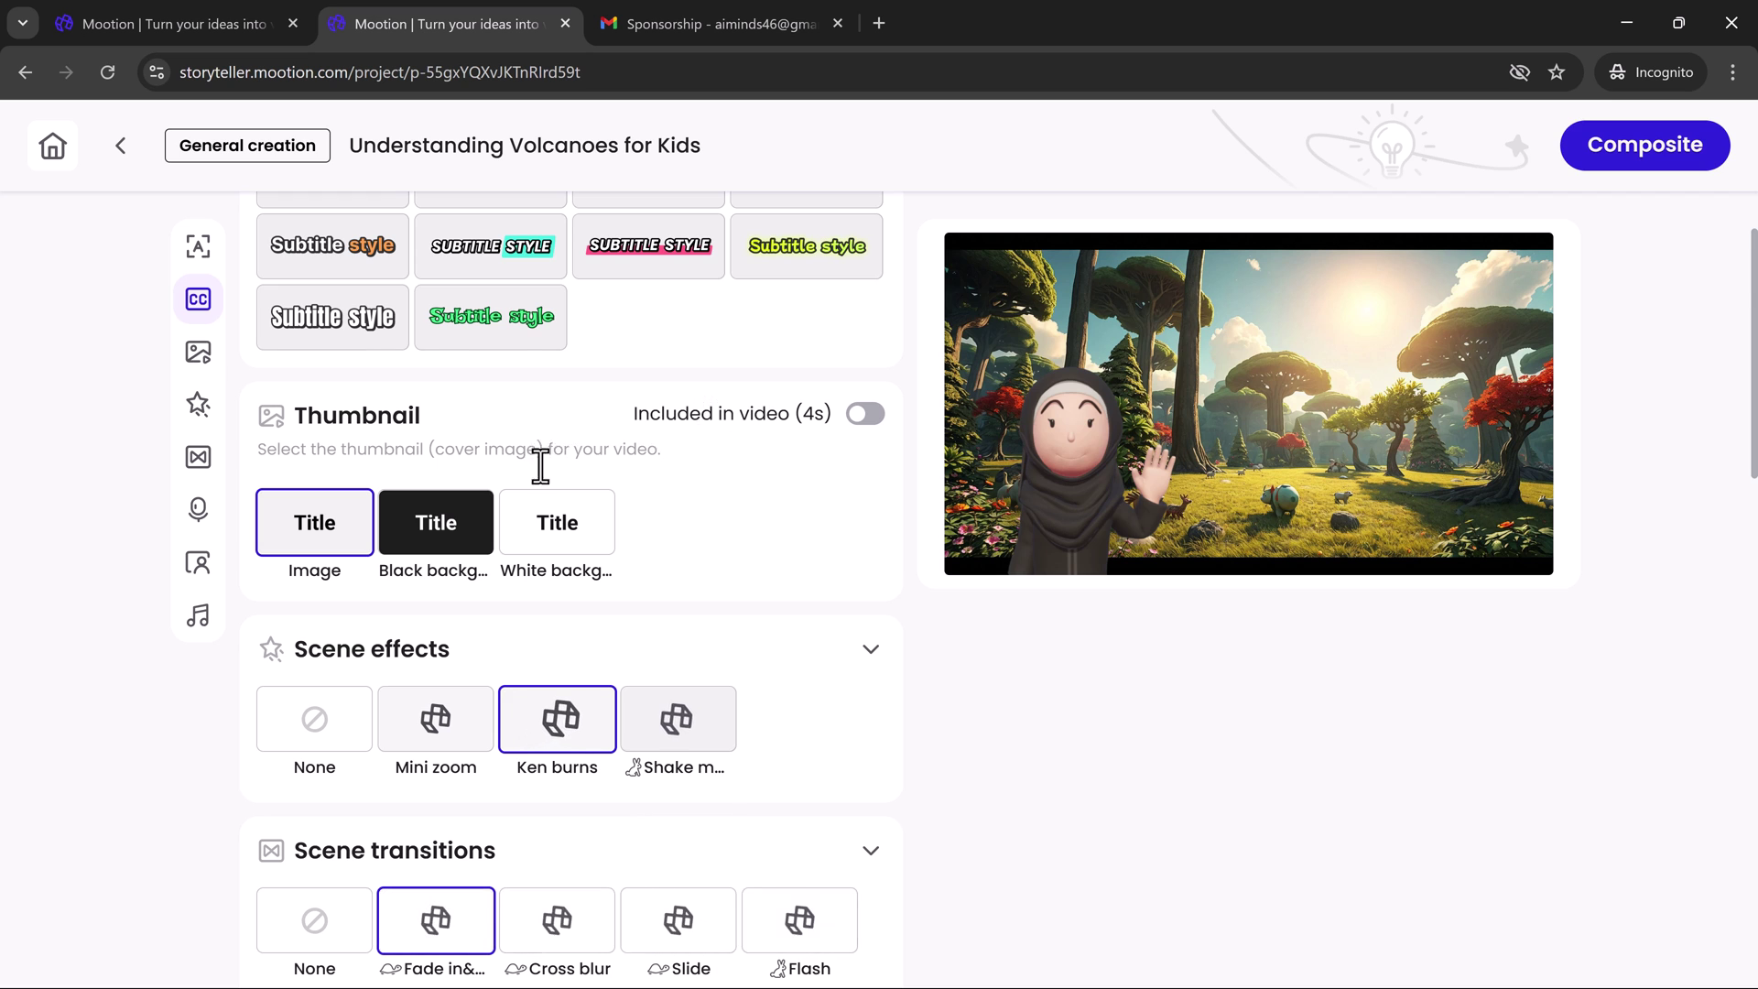
Make the red-haired girl the AI avatar in a Circle right layout.
scroll(550, 495, "down", 2)
scroll(676, 637, "down", 2)
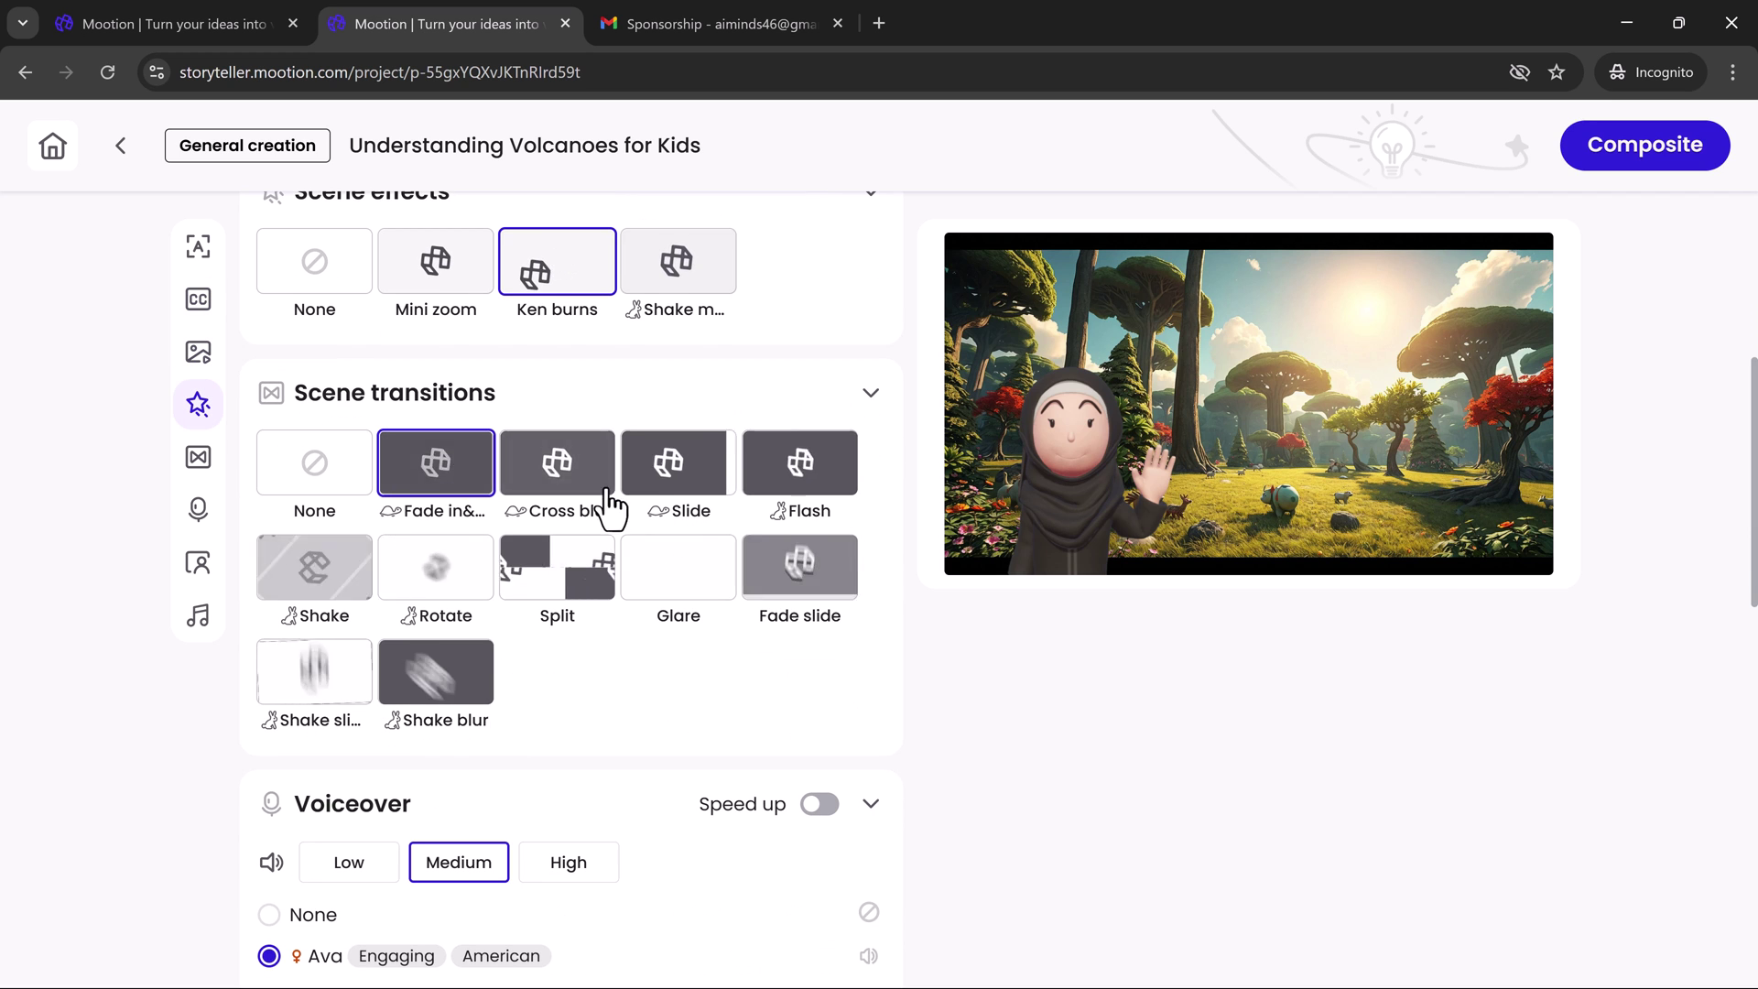
scroll(735, 405, "up", 4)
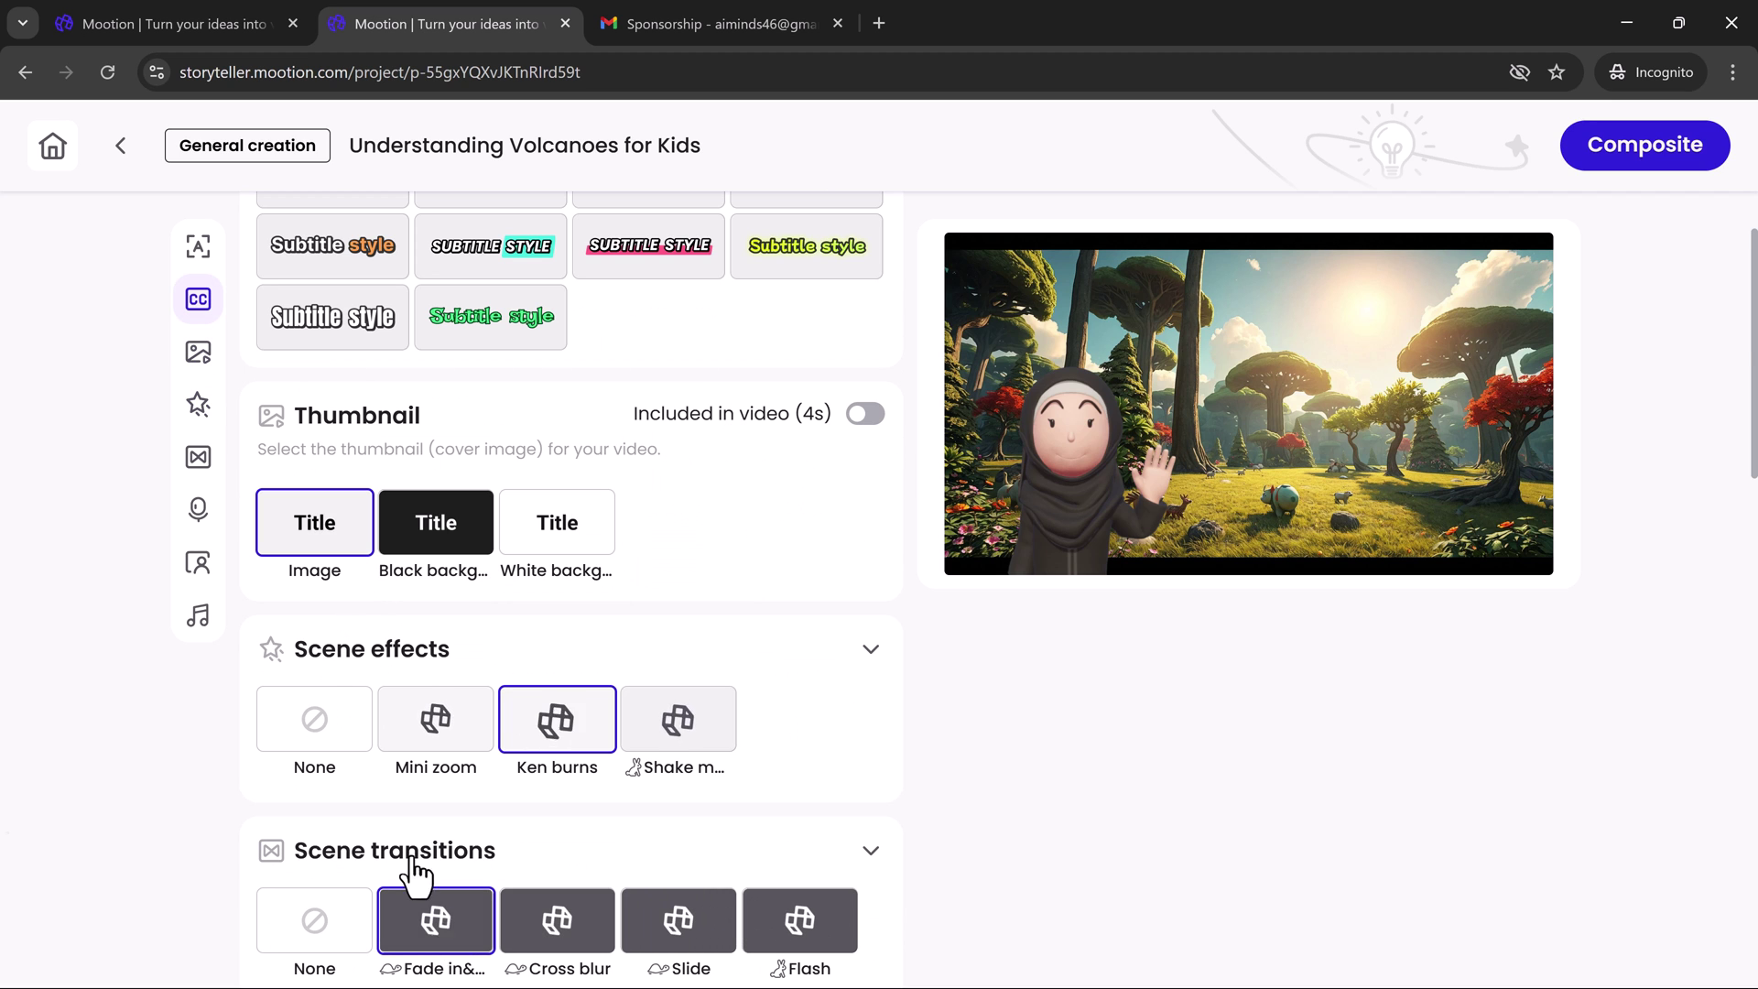
scroll(362, 650, "down", 6)
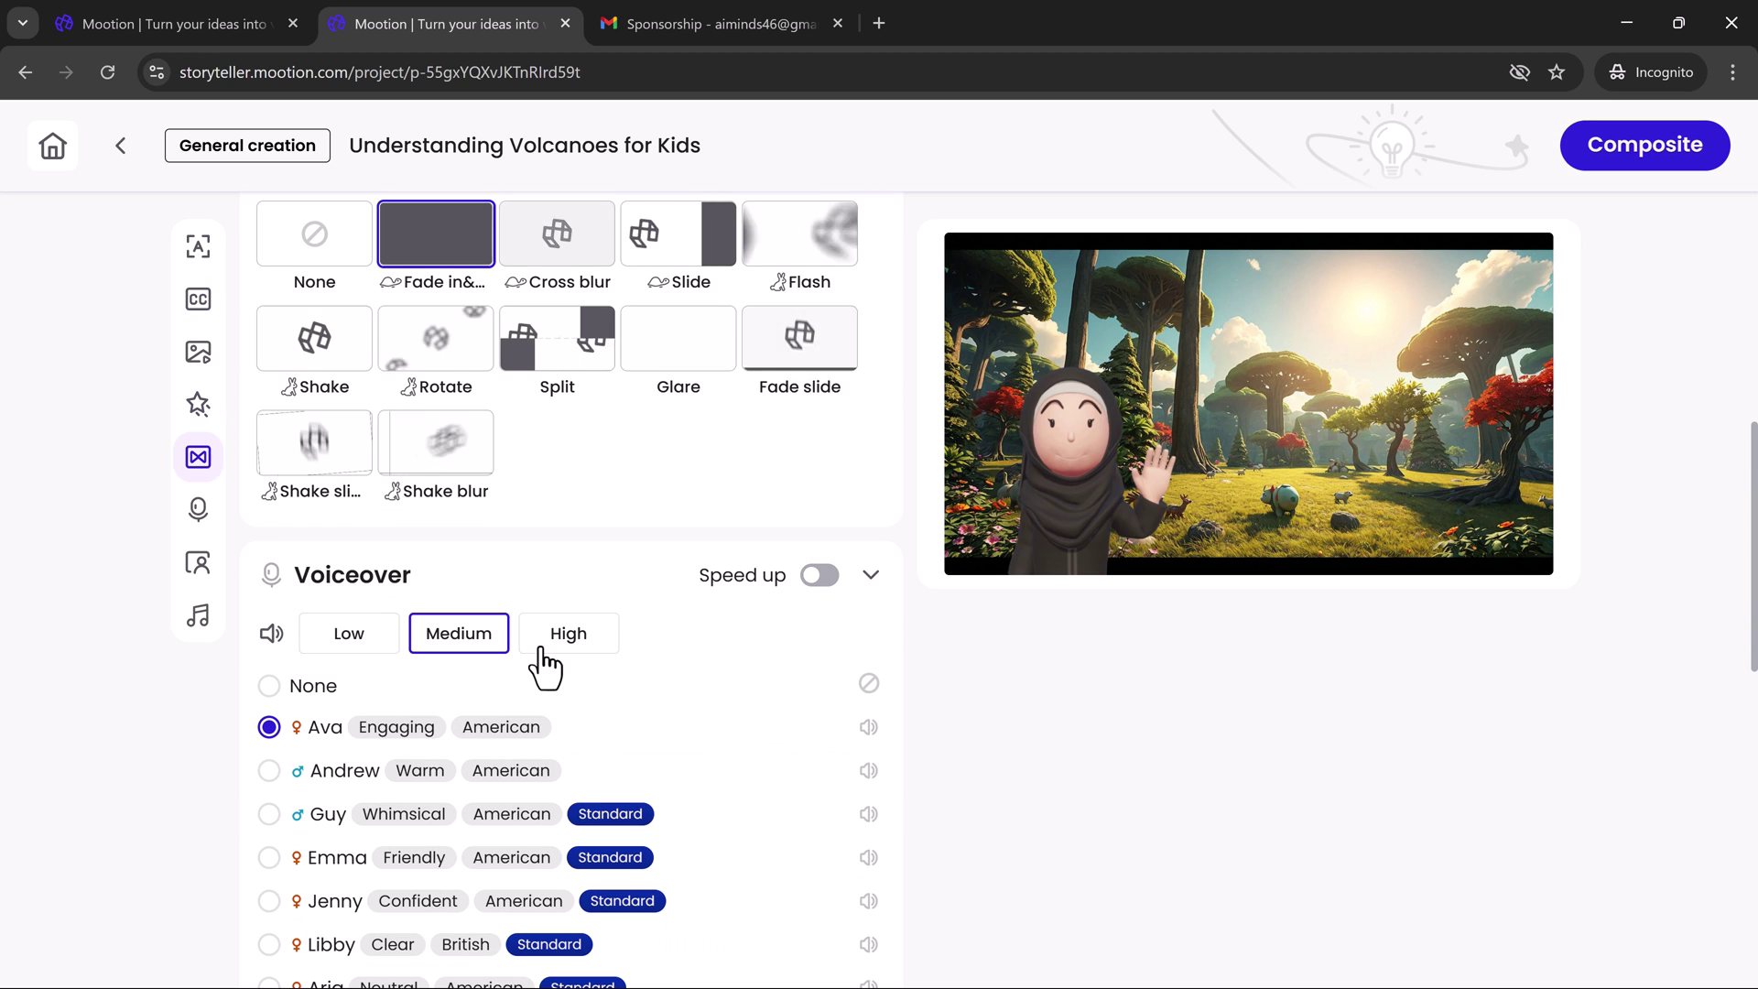
scroll(486, 673, "down", 3)
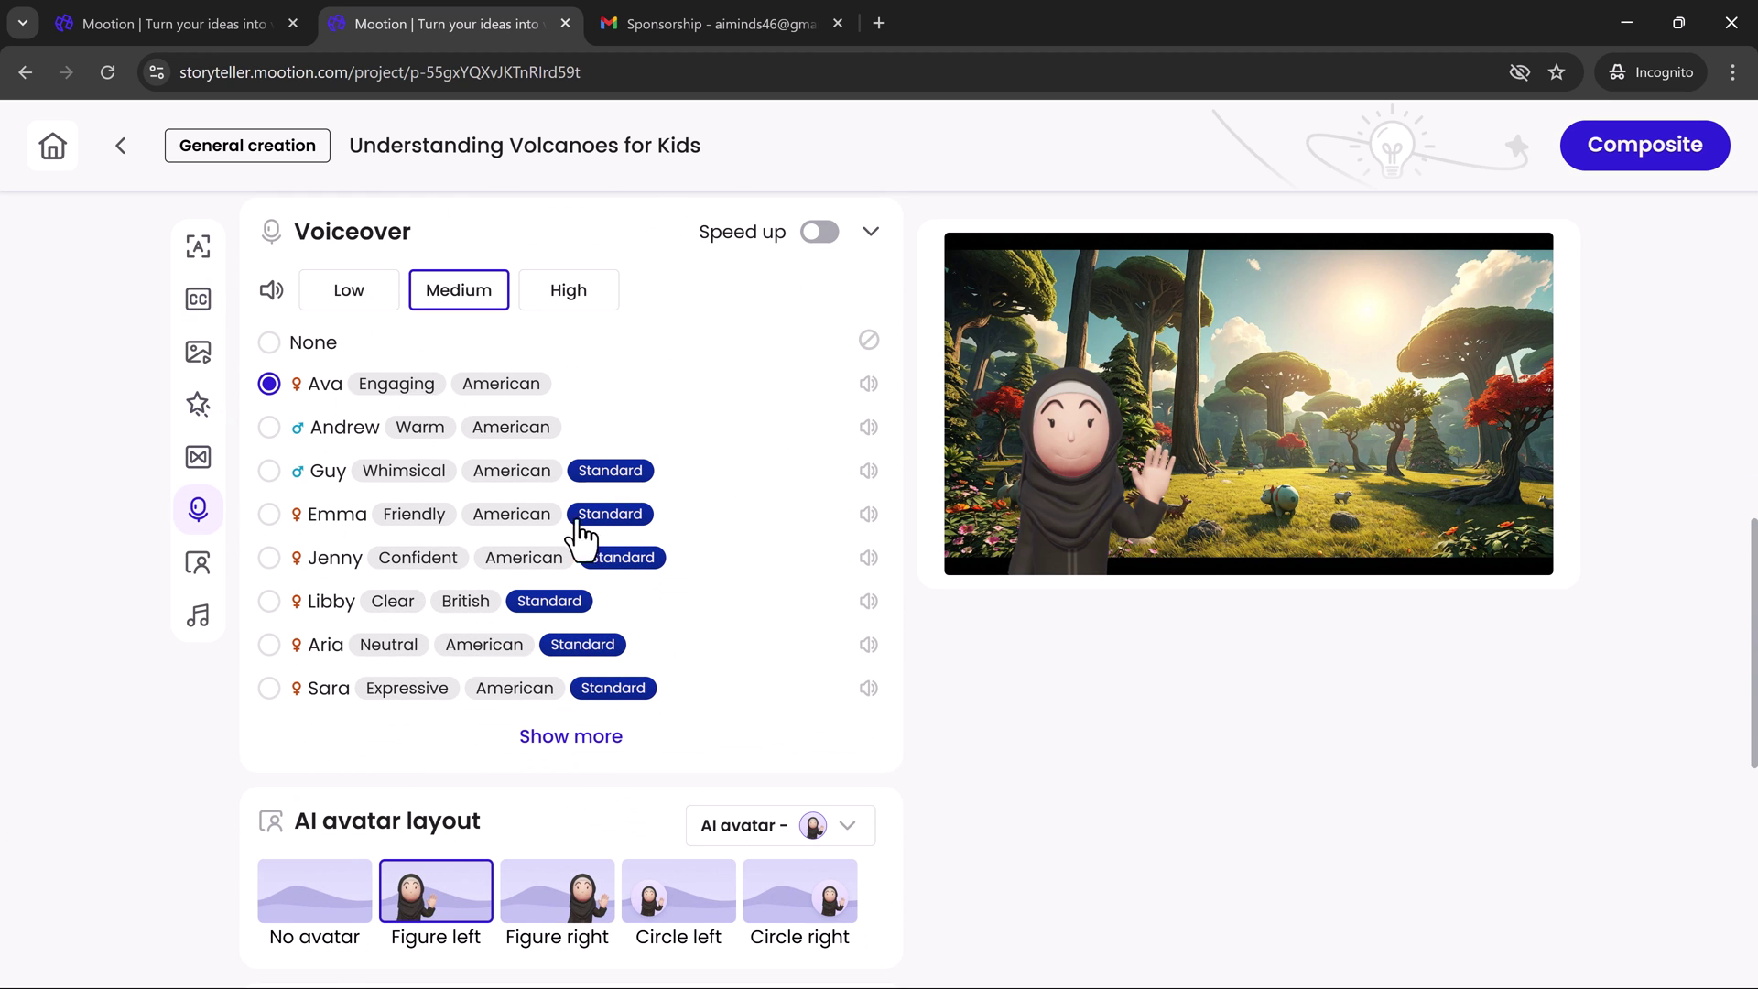
scroll(579, 535, "down", 7)
scroll(778, 687, "up", 6)
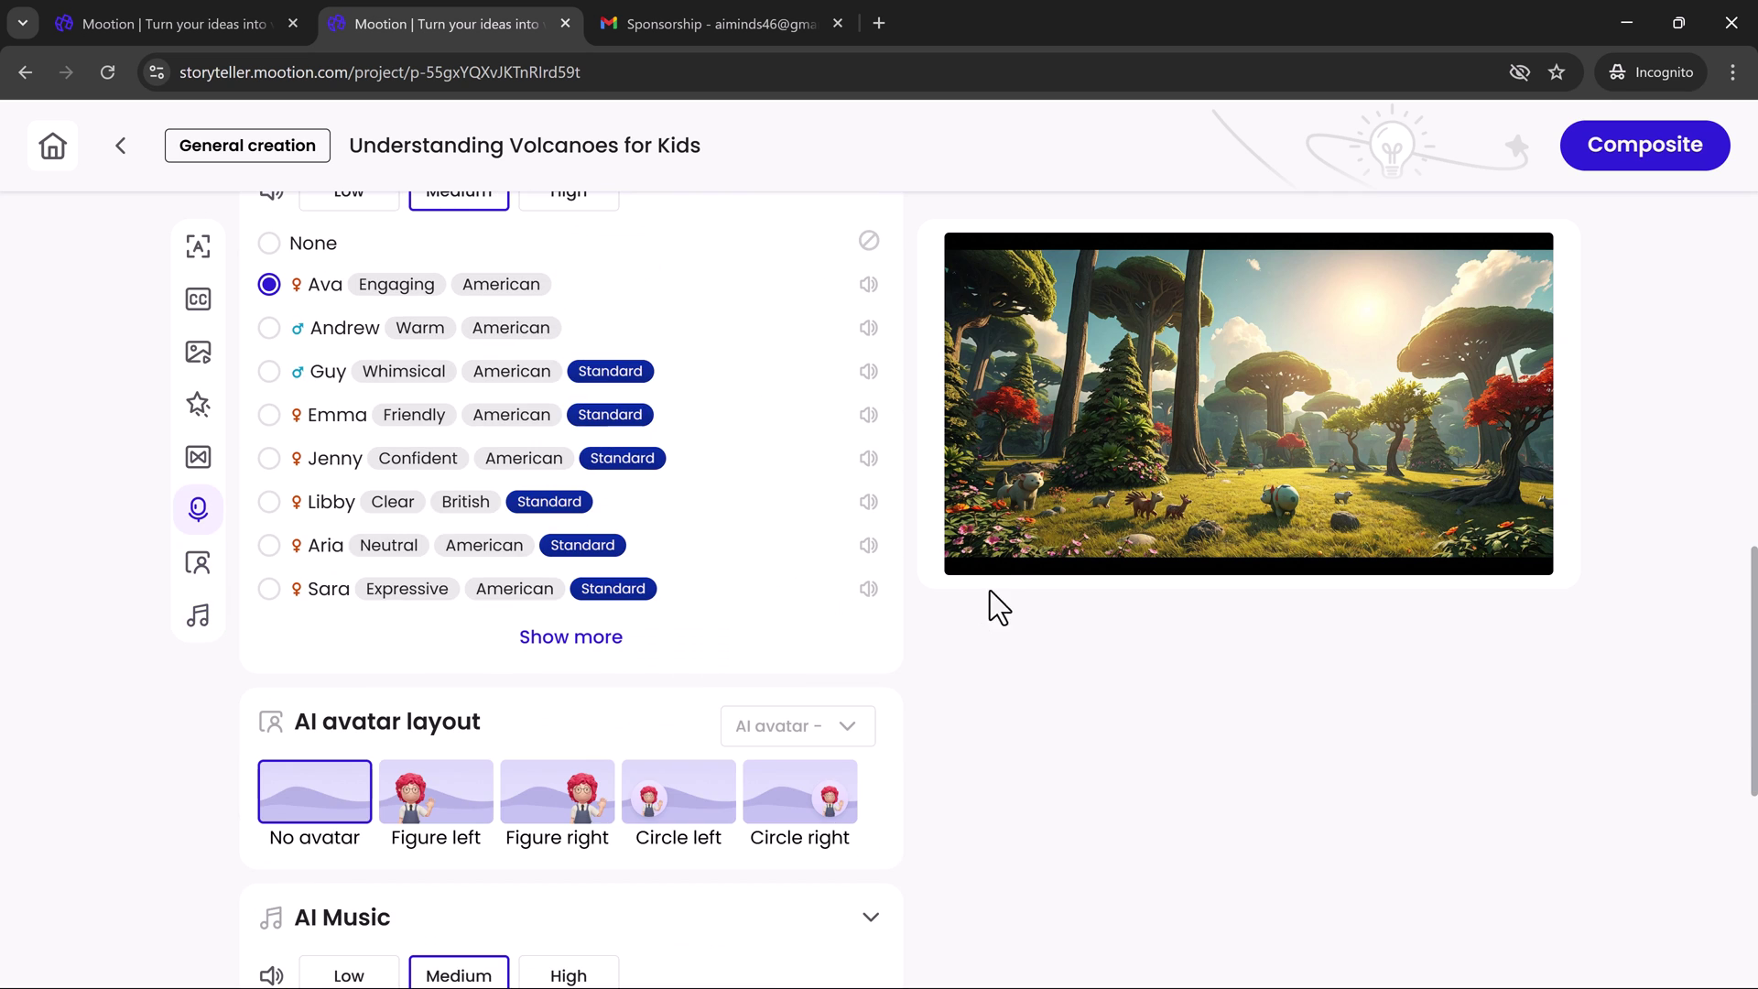
left_click(679, 792)
scroll(789, 568, "down", 1)
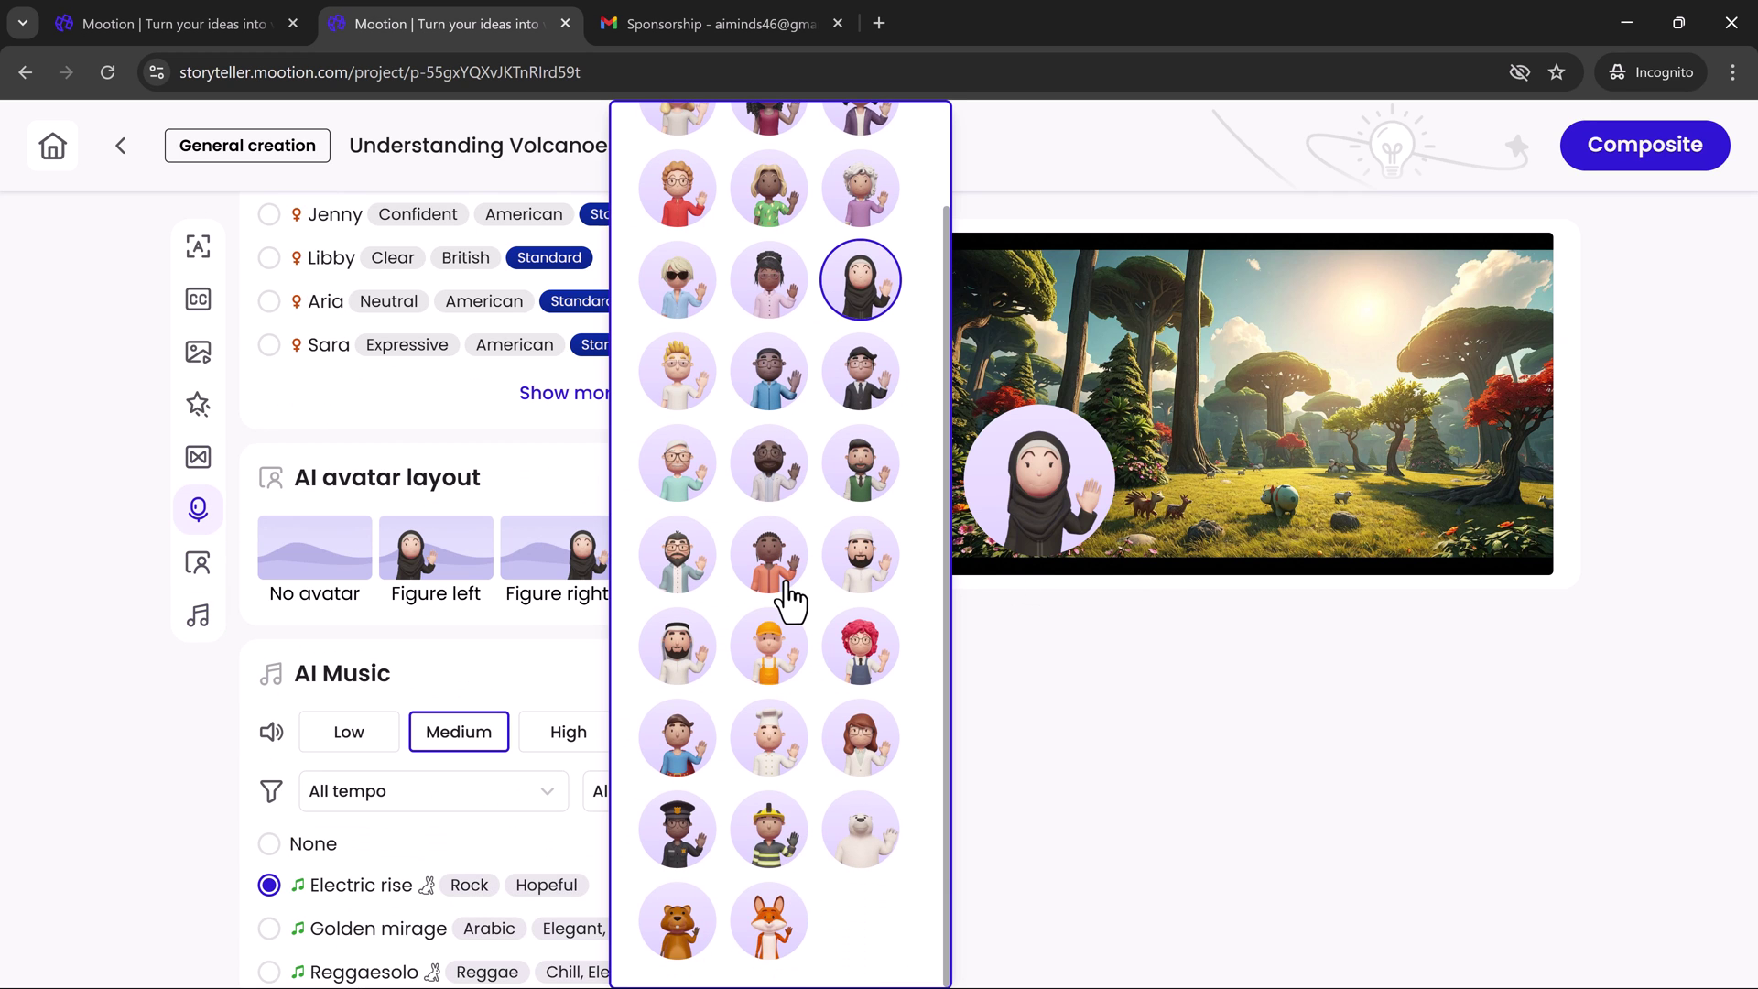
left_click(861, 648)
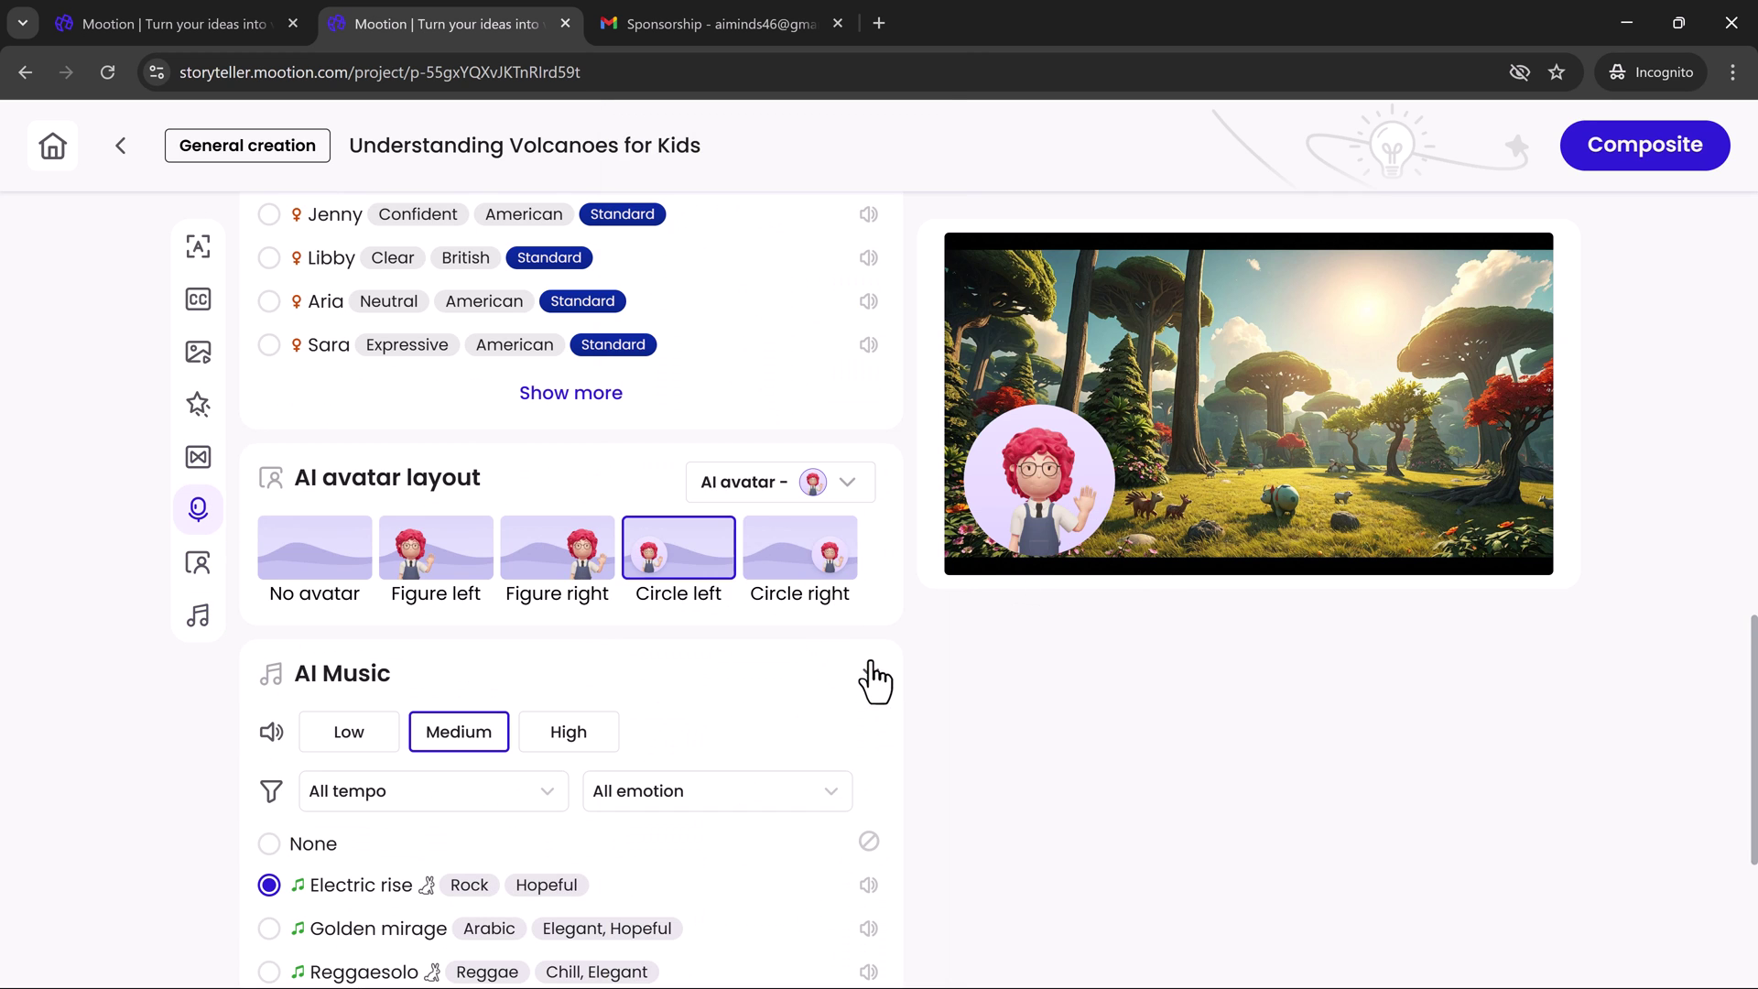
left_click(827, 565)
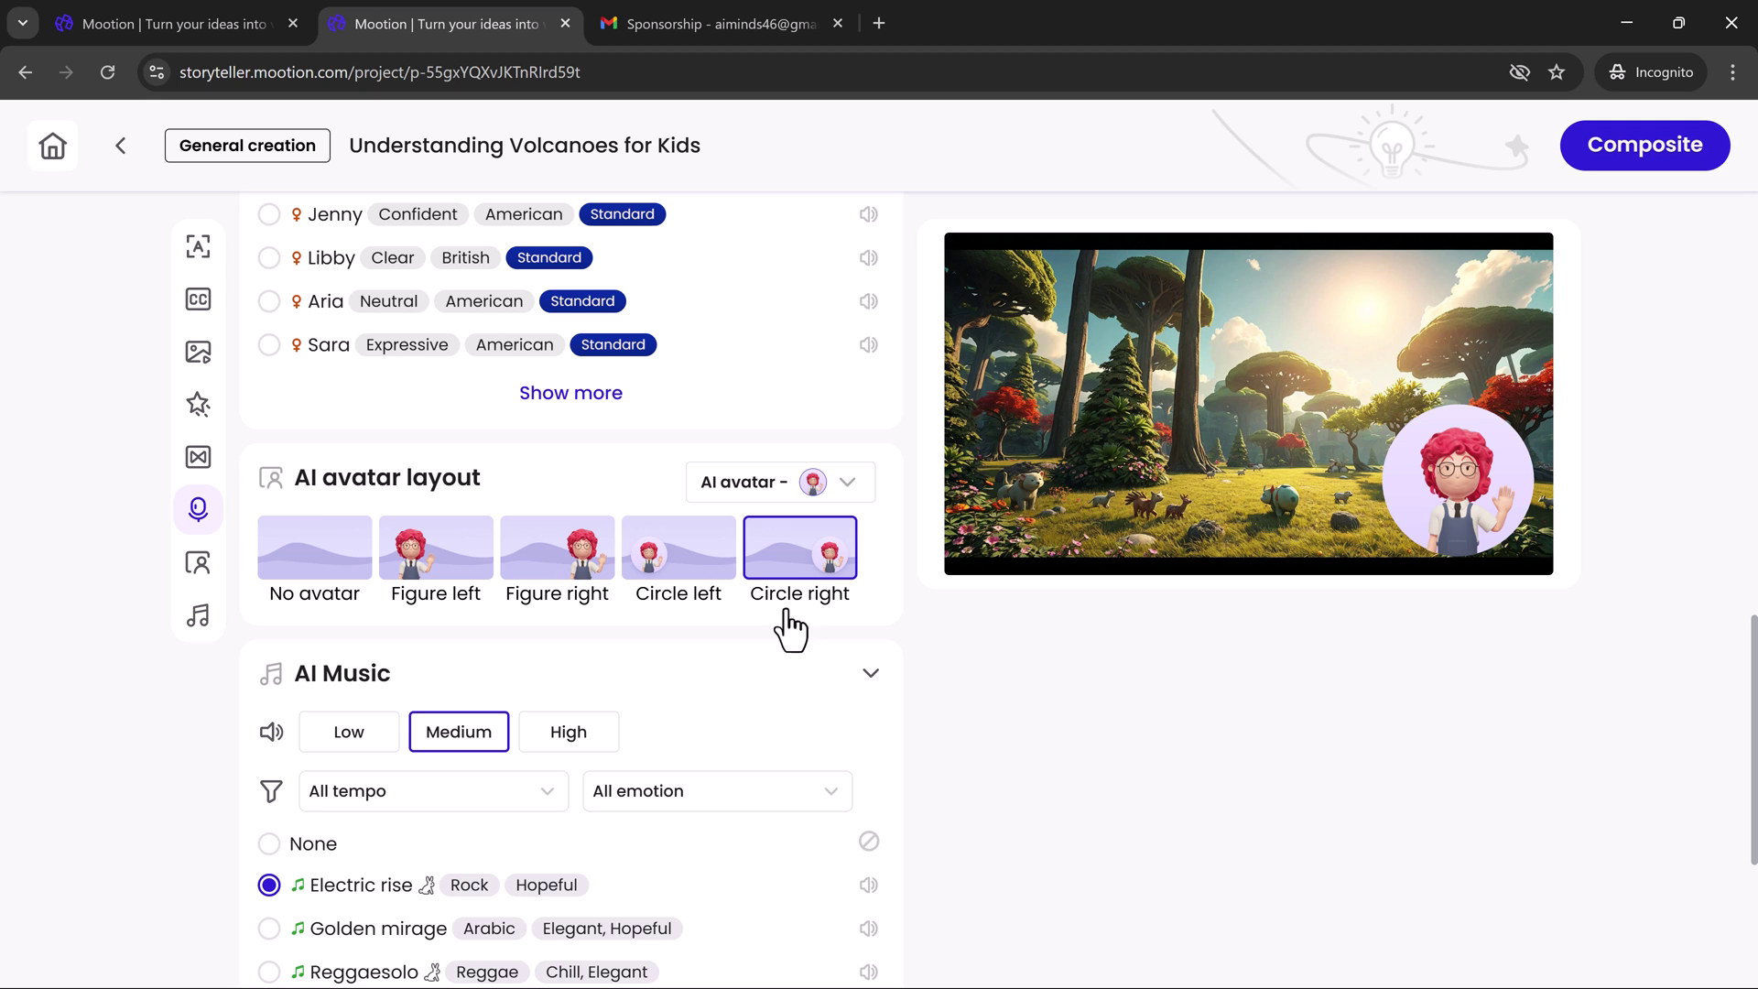
Set the avatar to No avatar and play the finished volcano video preview.
left_click(335, 577)
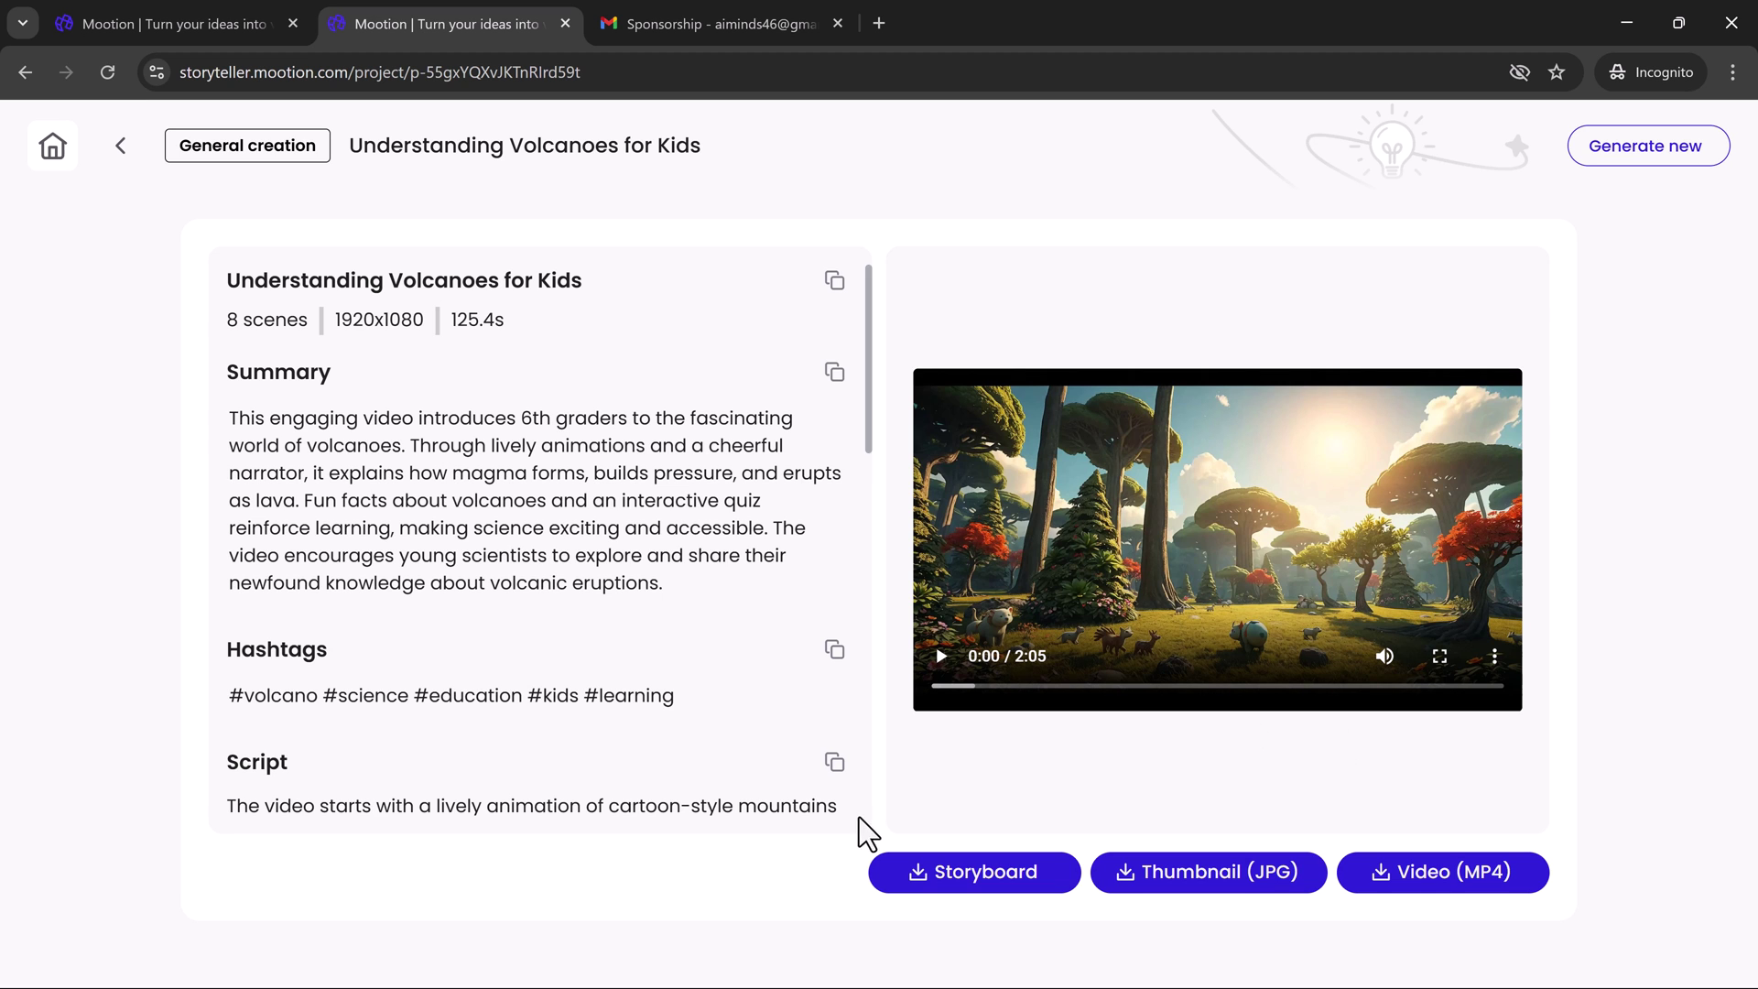
left_click(957, 673)
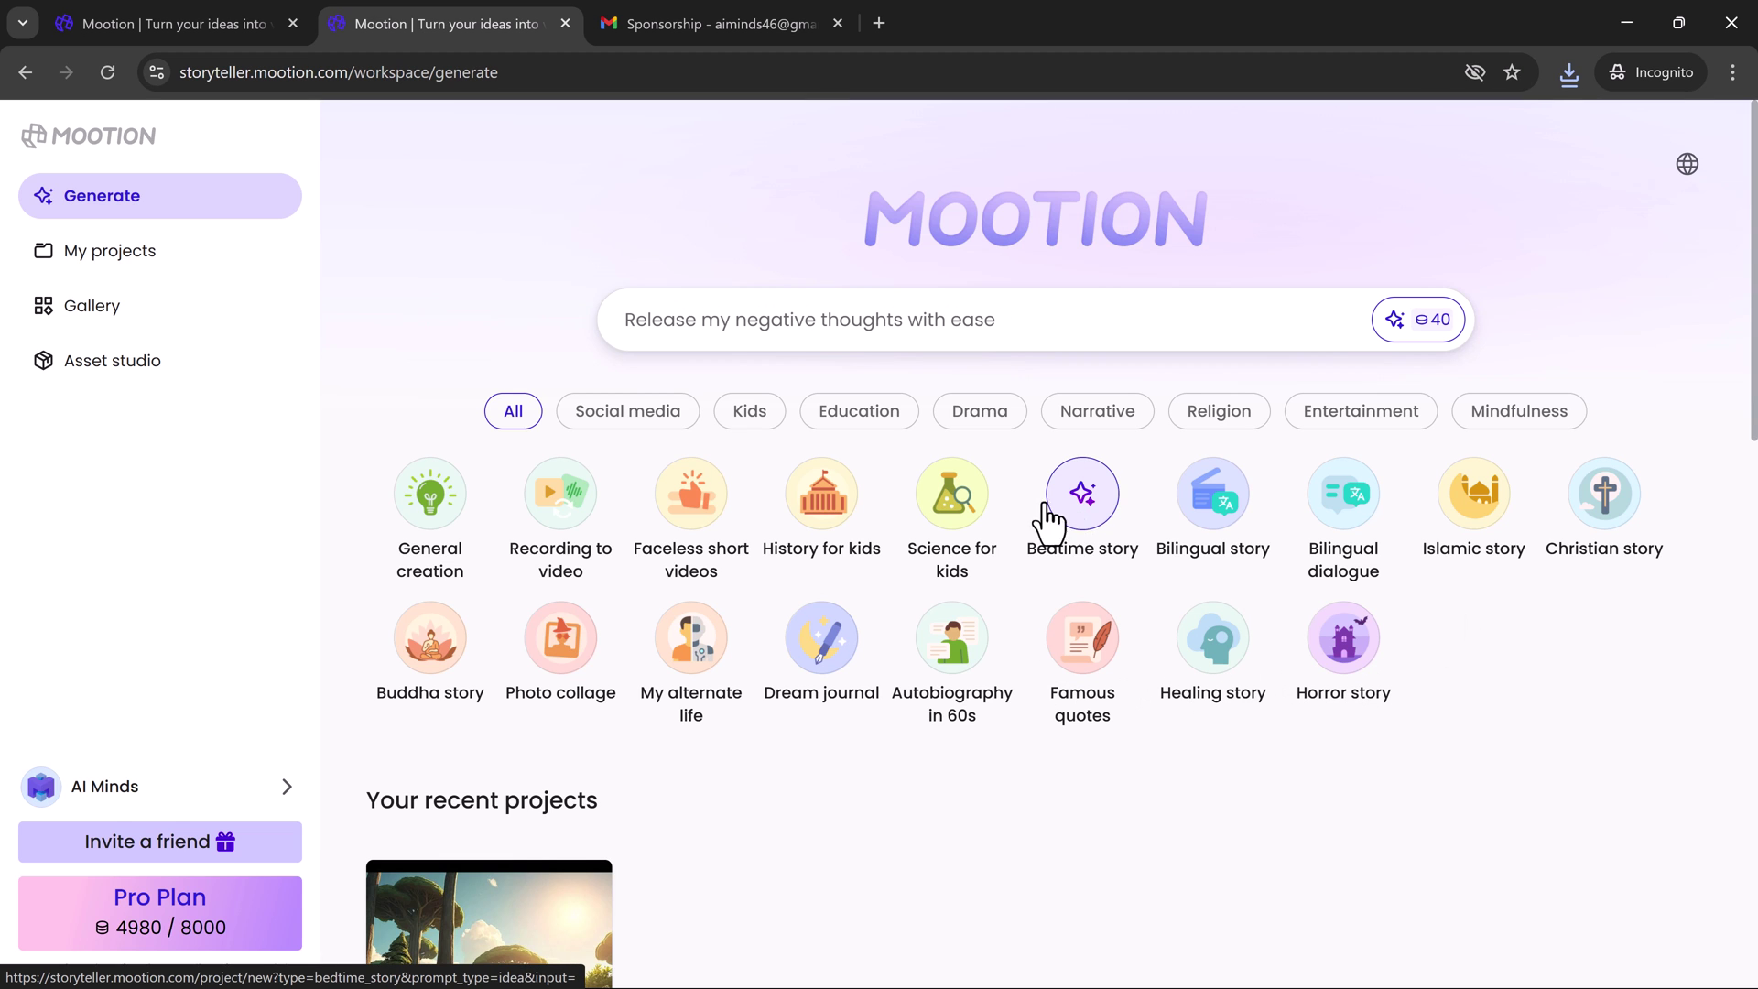
Open the Gallery and scroll through the grid of sample story videos from other creators.
scroll(787, 545, "down", 5)
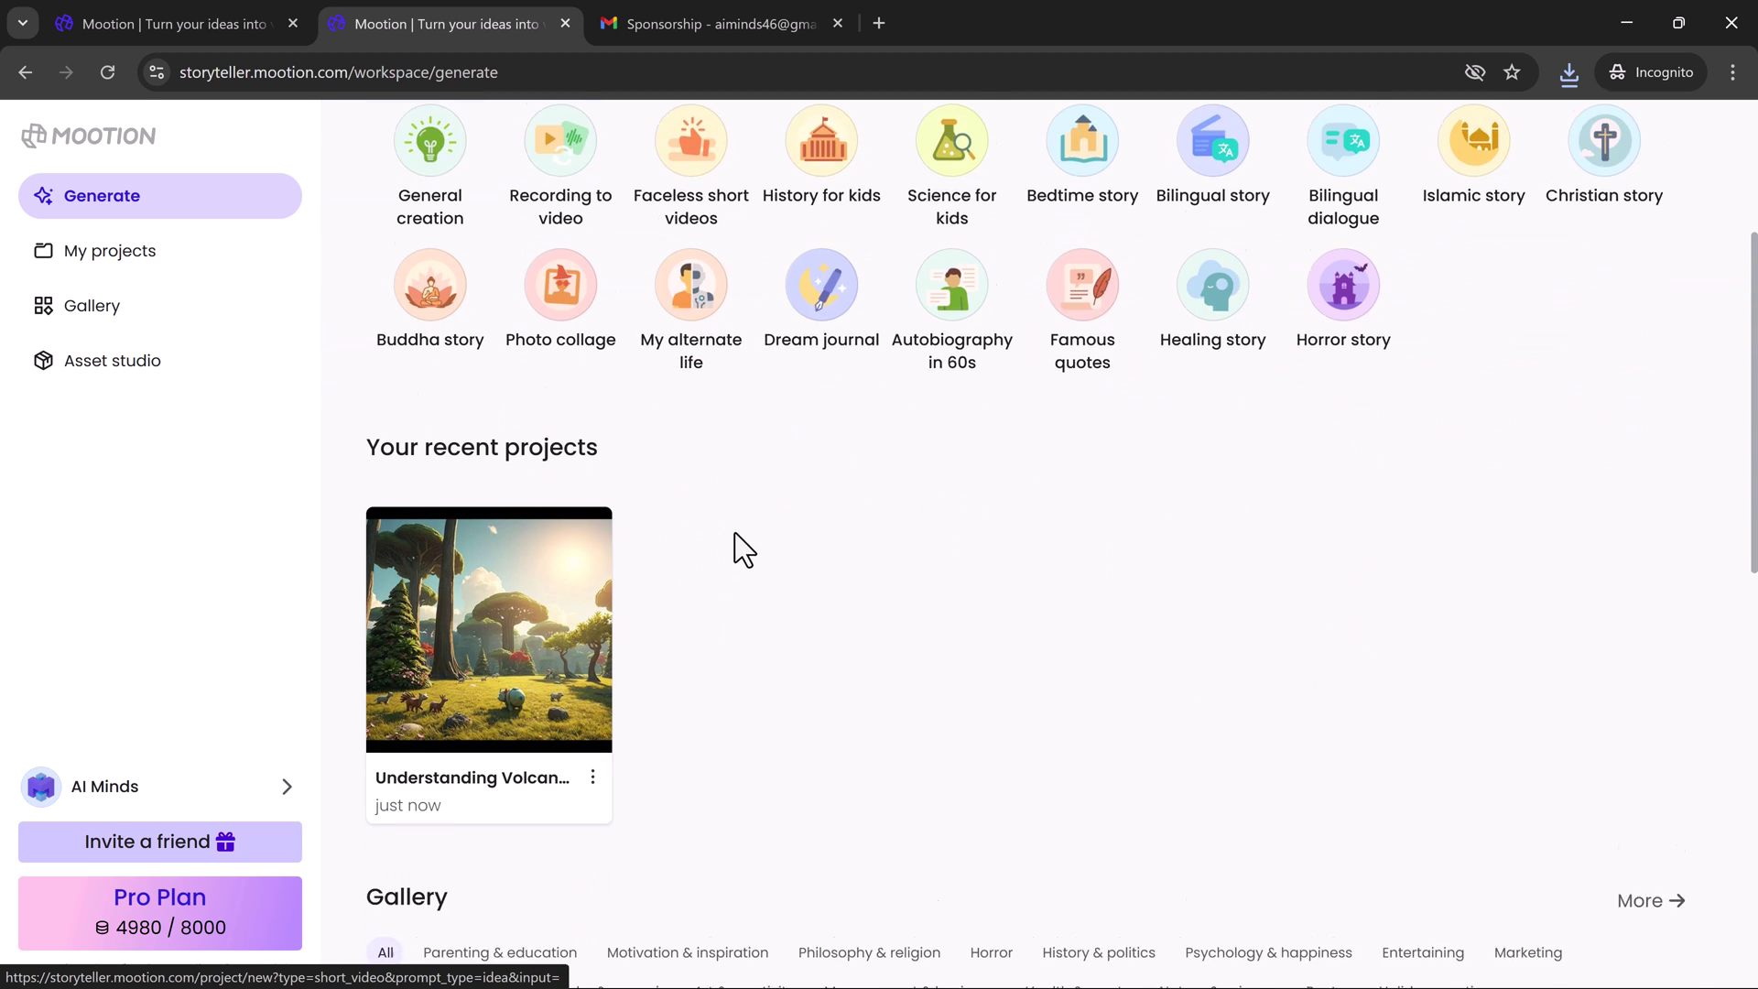
left_click(147, 311)
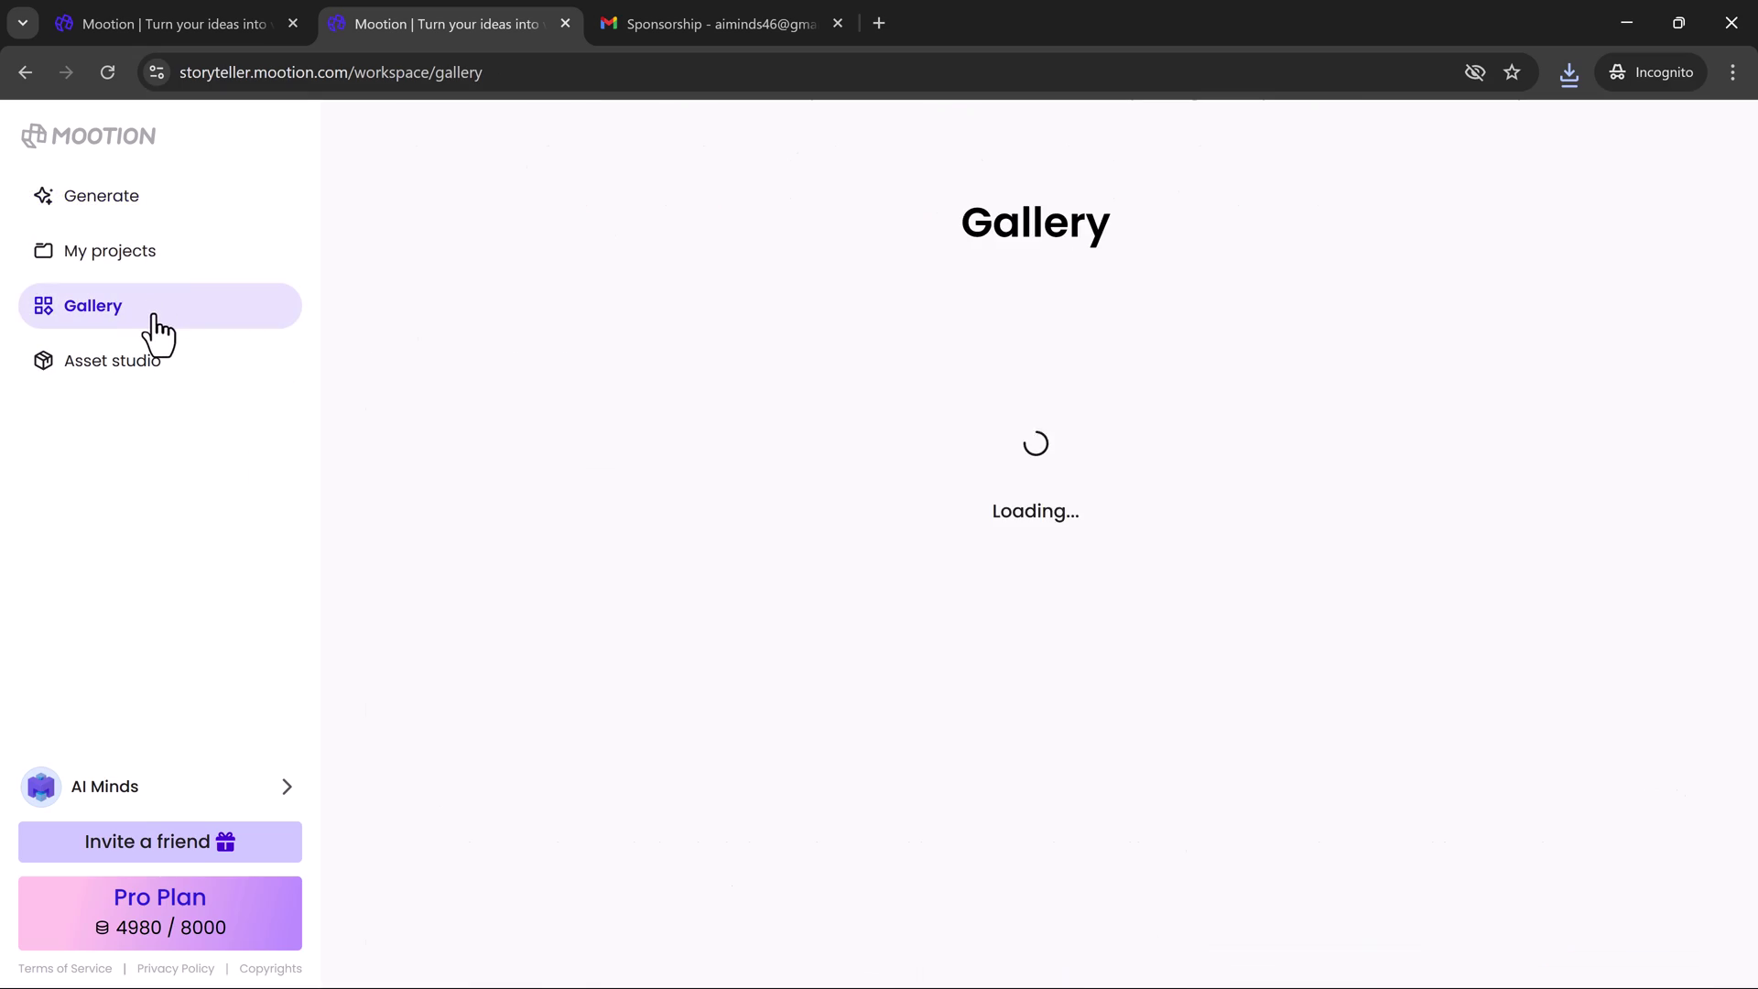
scroll(1427, 544, "down", 15)
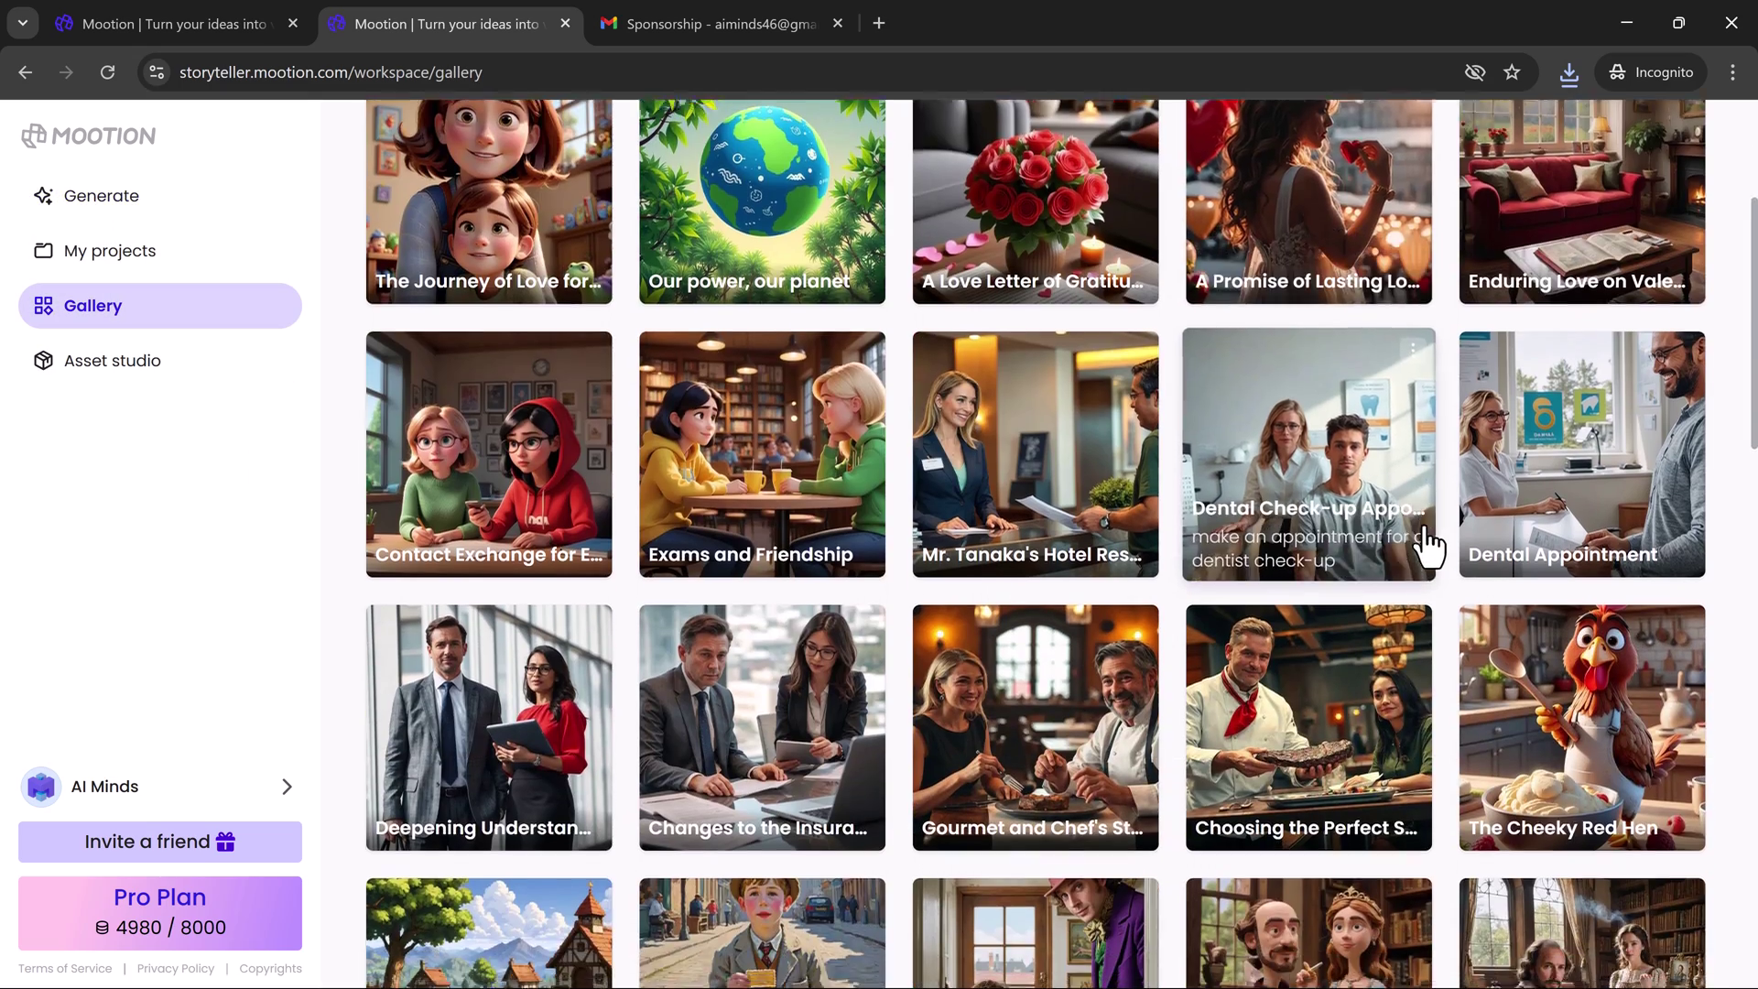
scroll(1426, 545, "down", 8)
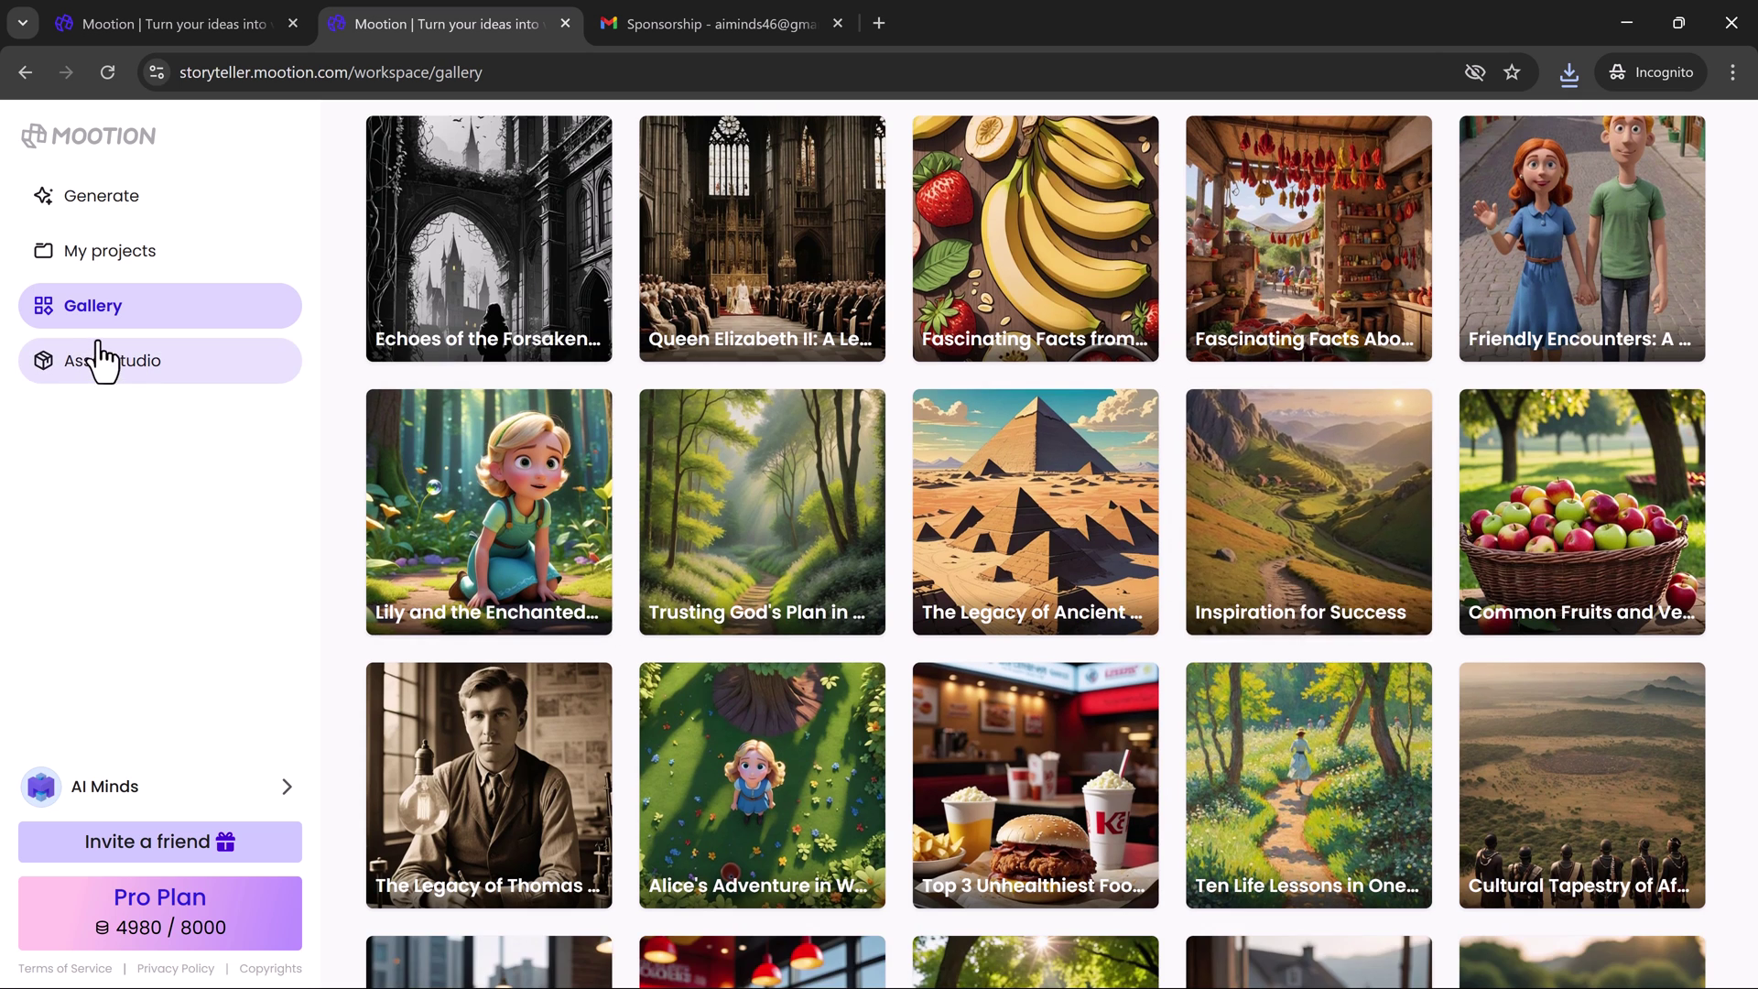
Review the Asset studio's Remove BG and Style transfer tools and empty Assets area, then go back to Generate.
left_click(106, 360)
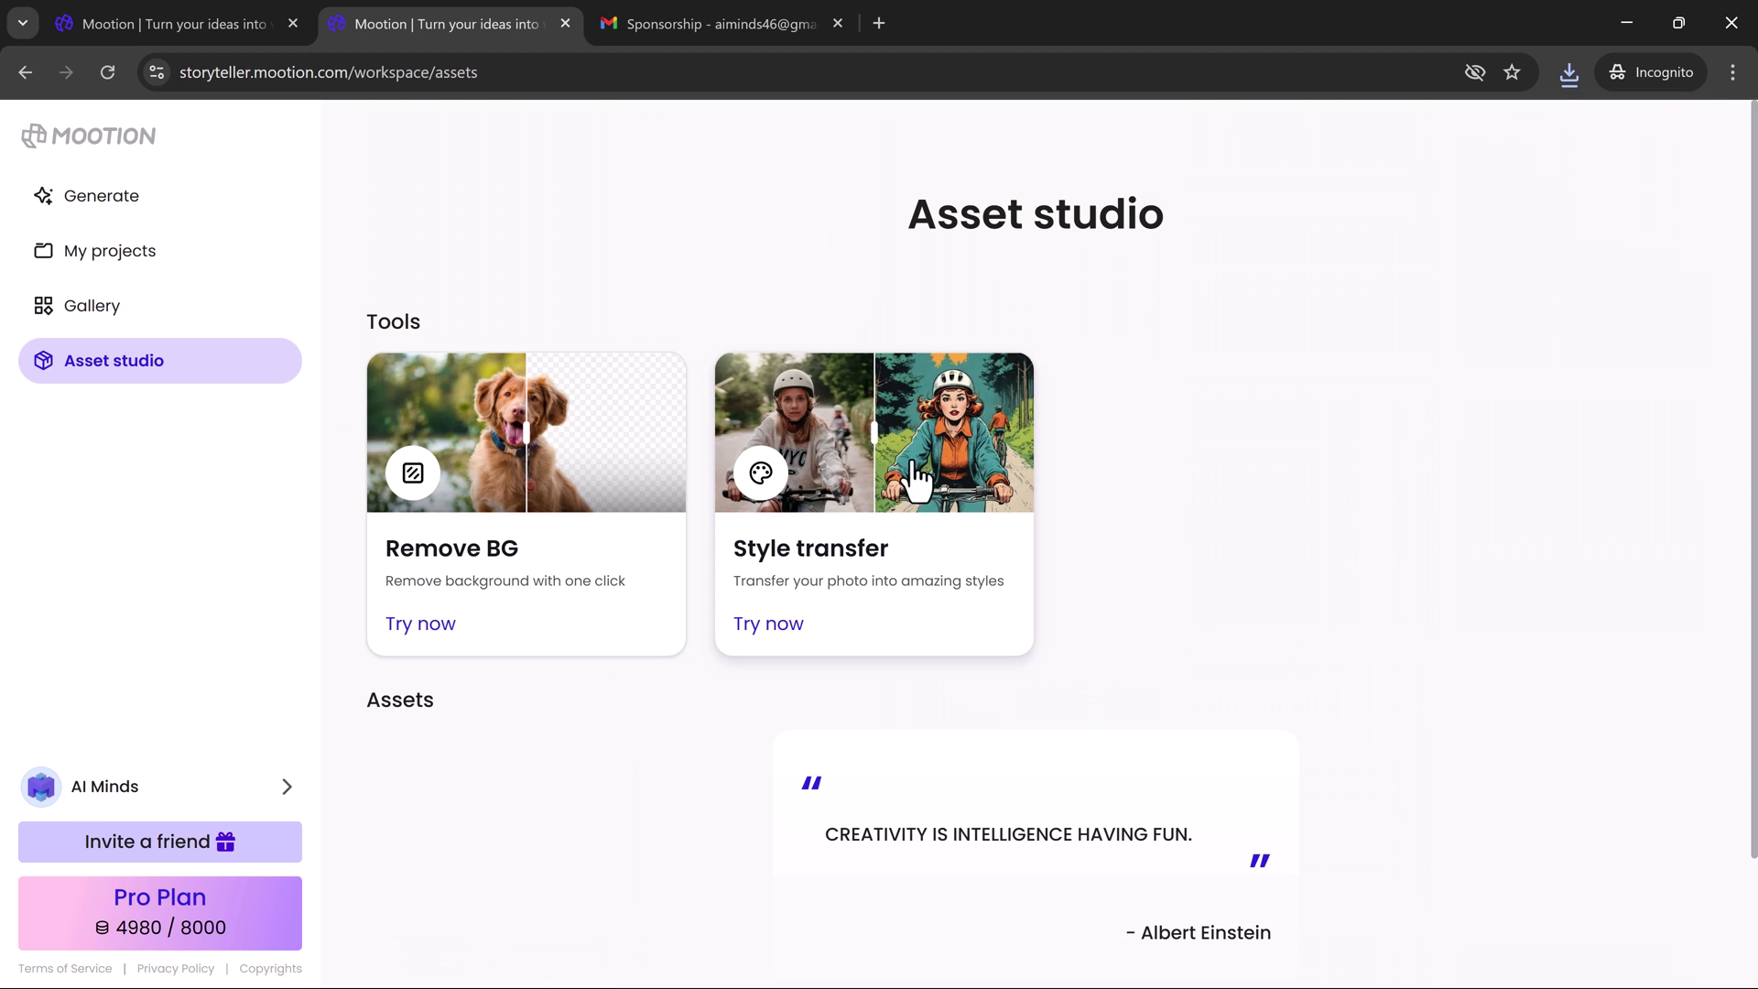
scroll(655, 444, "down", 2)
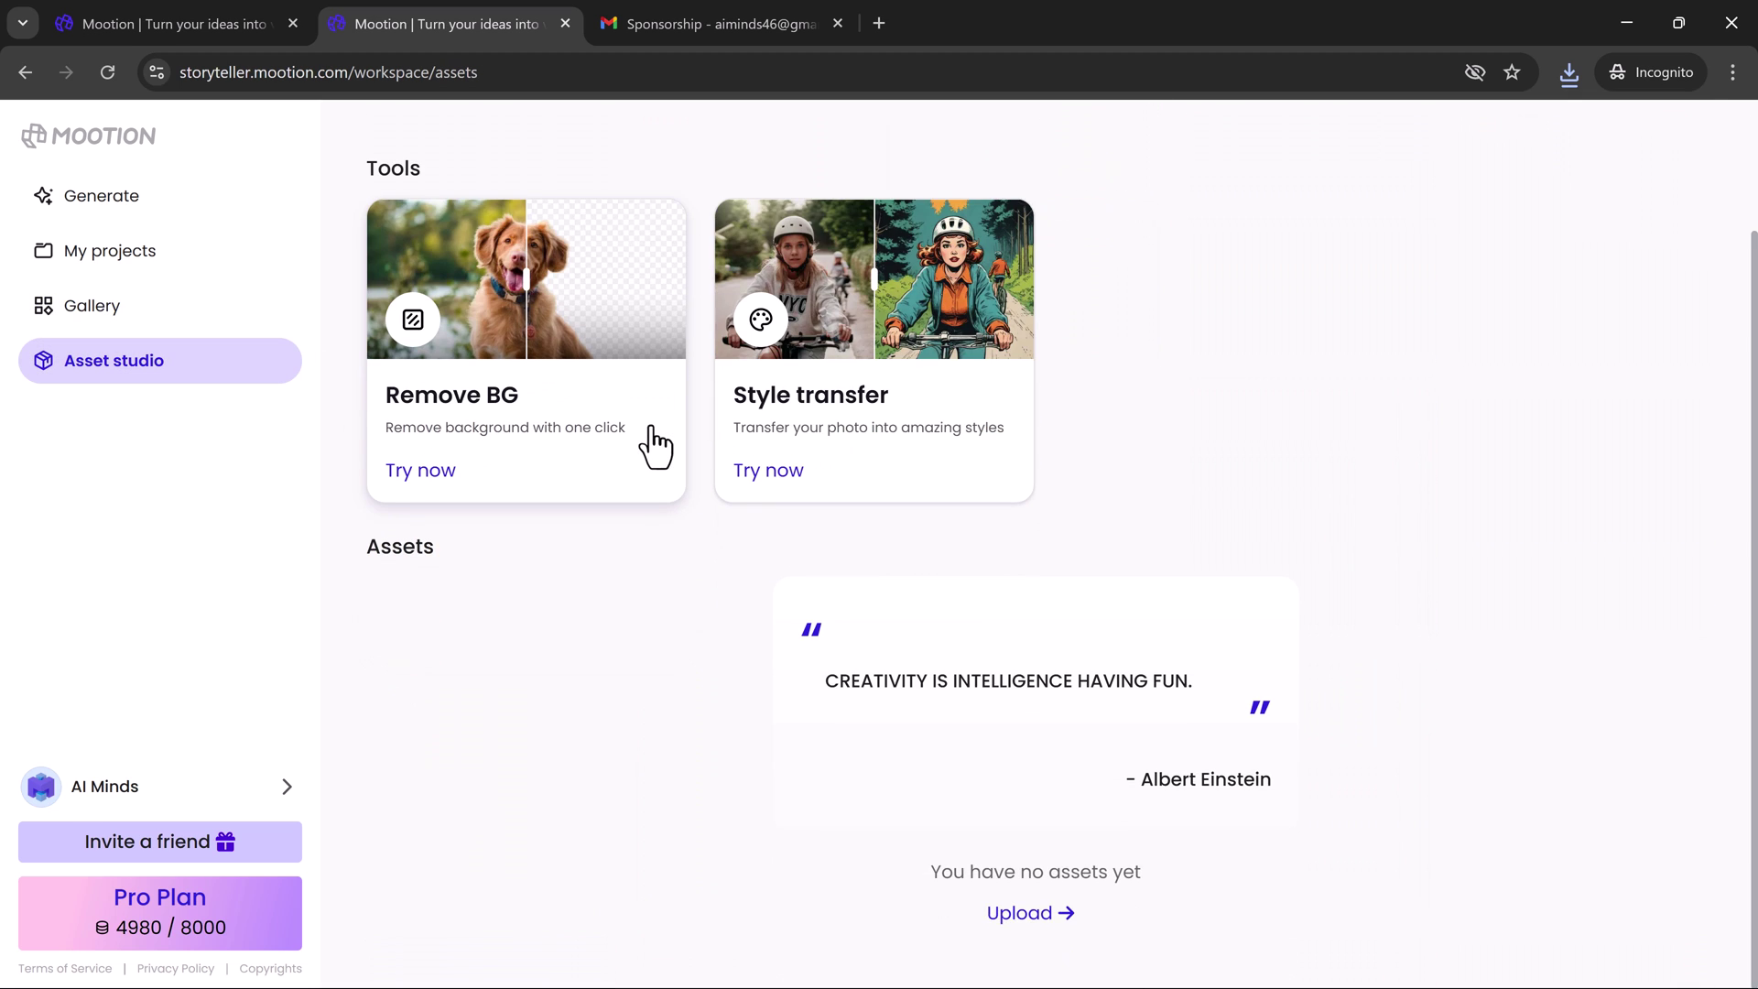
scroll(658, 447, "up", 2)
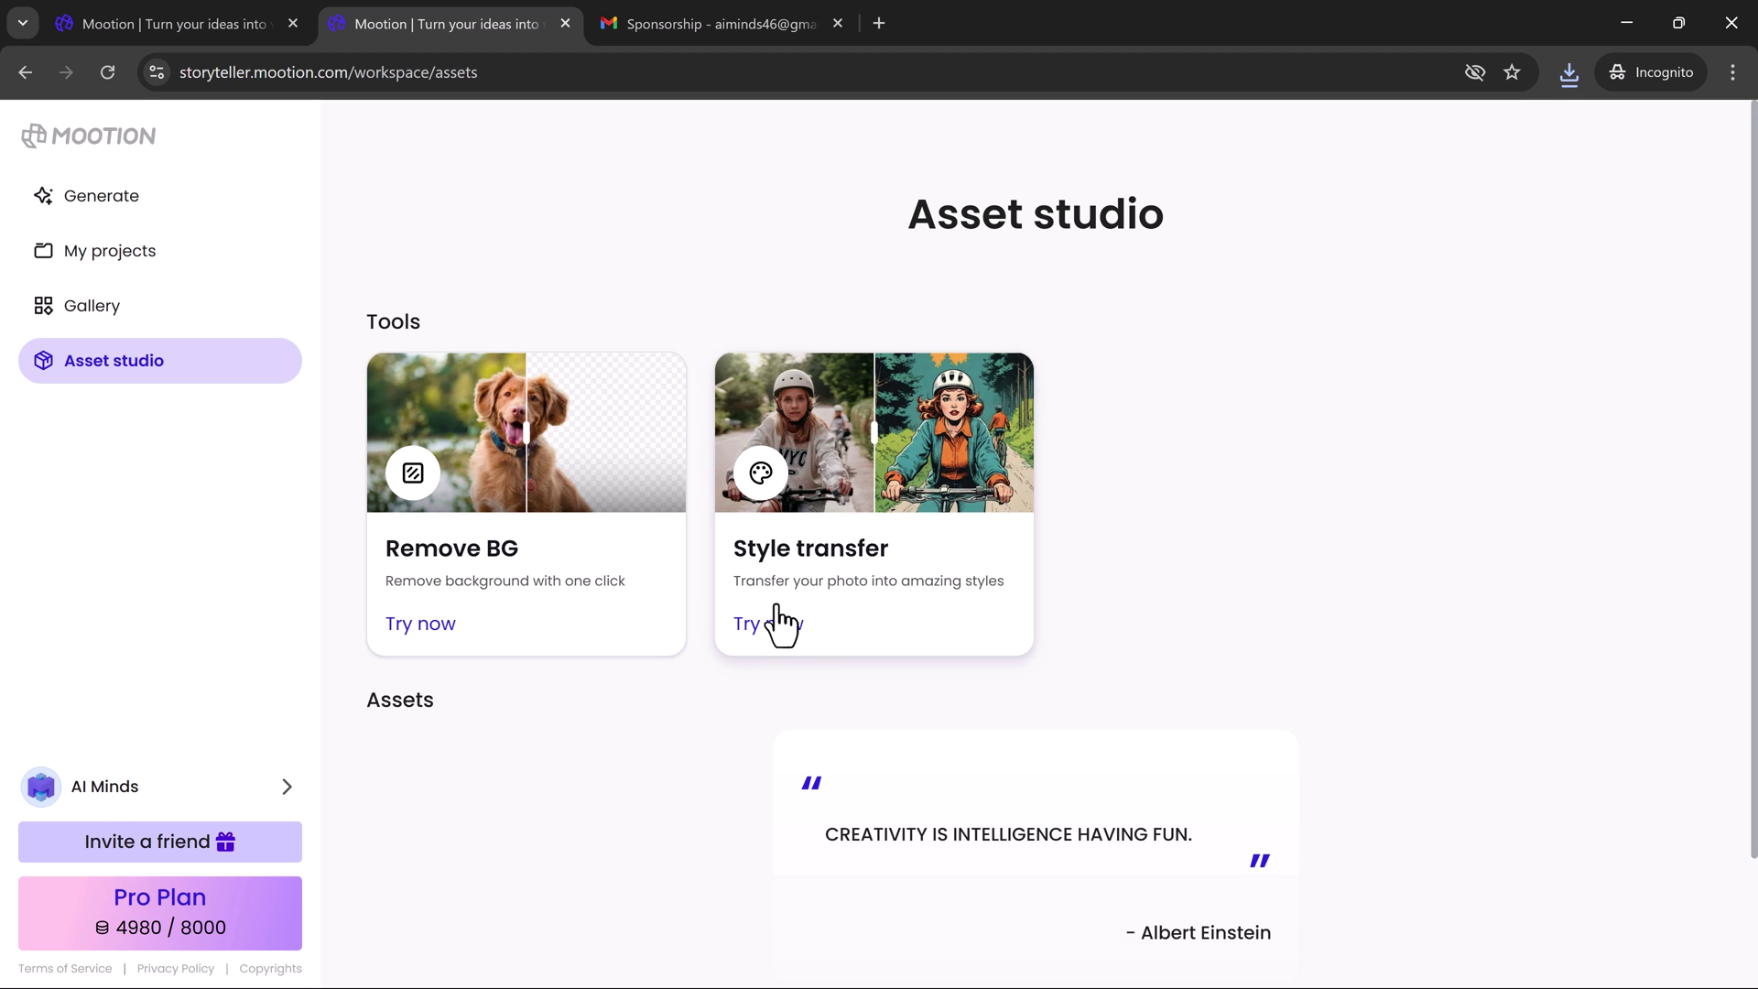
scroll(865, 652, "down", 2)
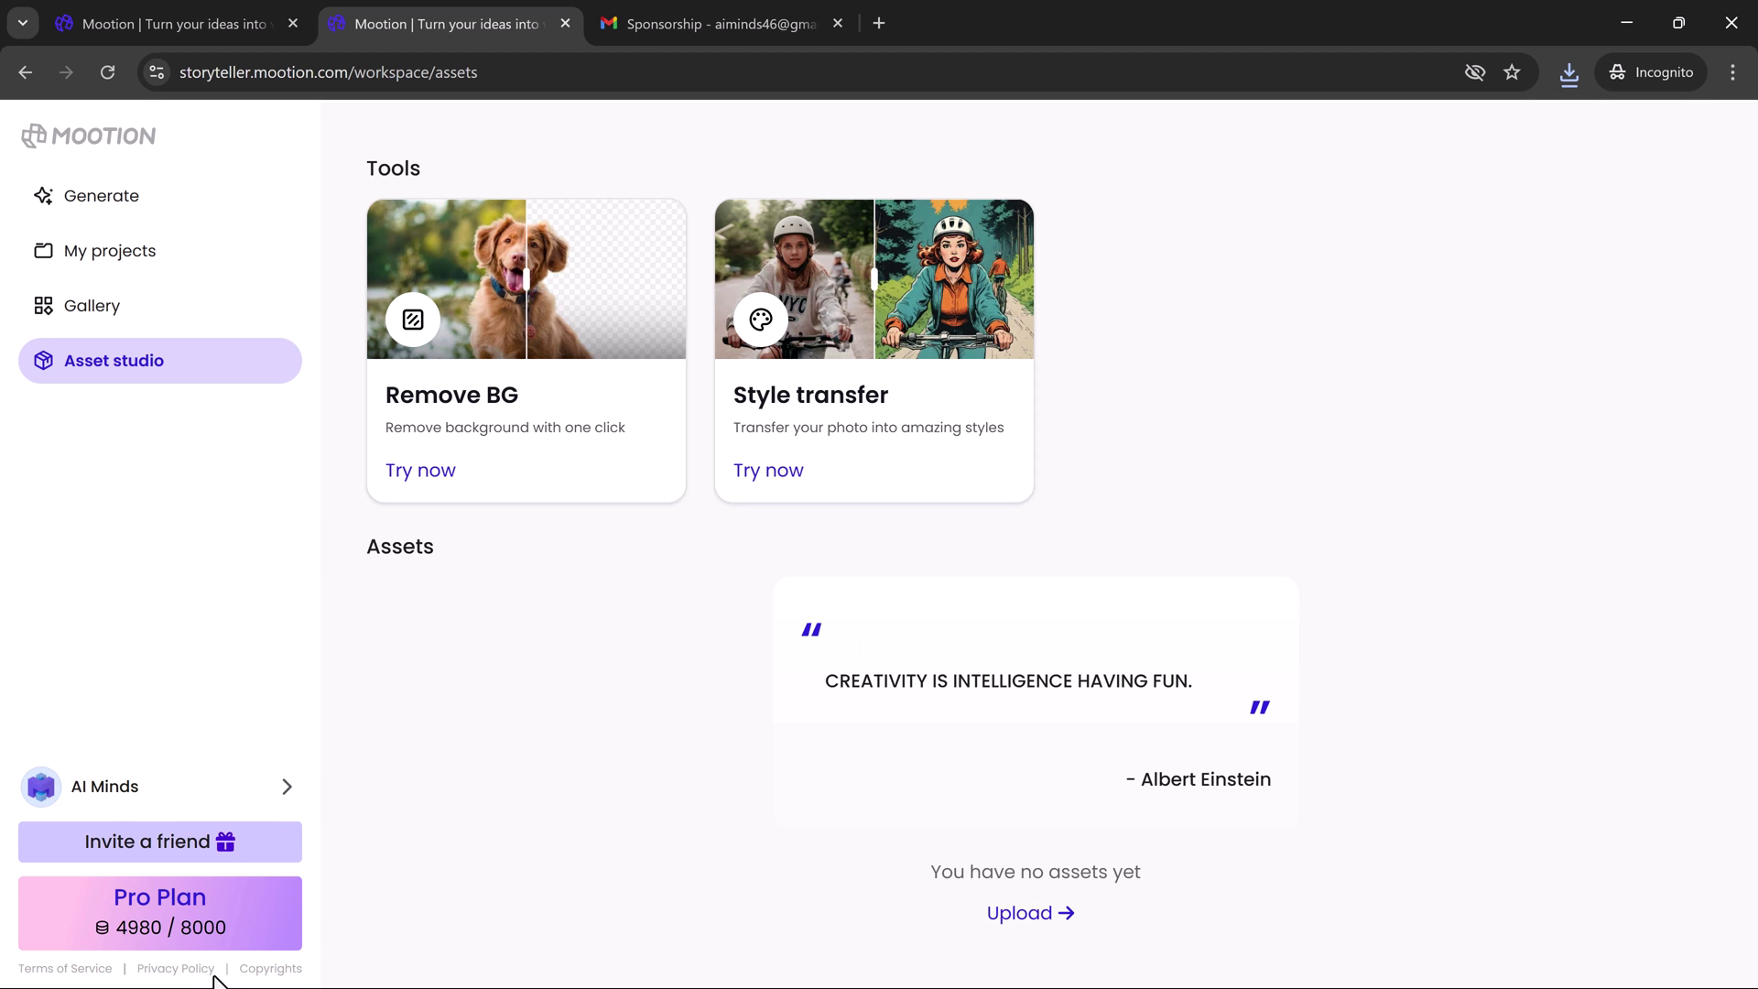
left_click(116, 209)
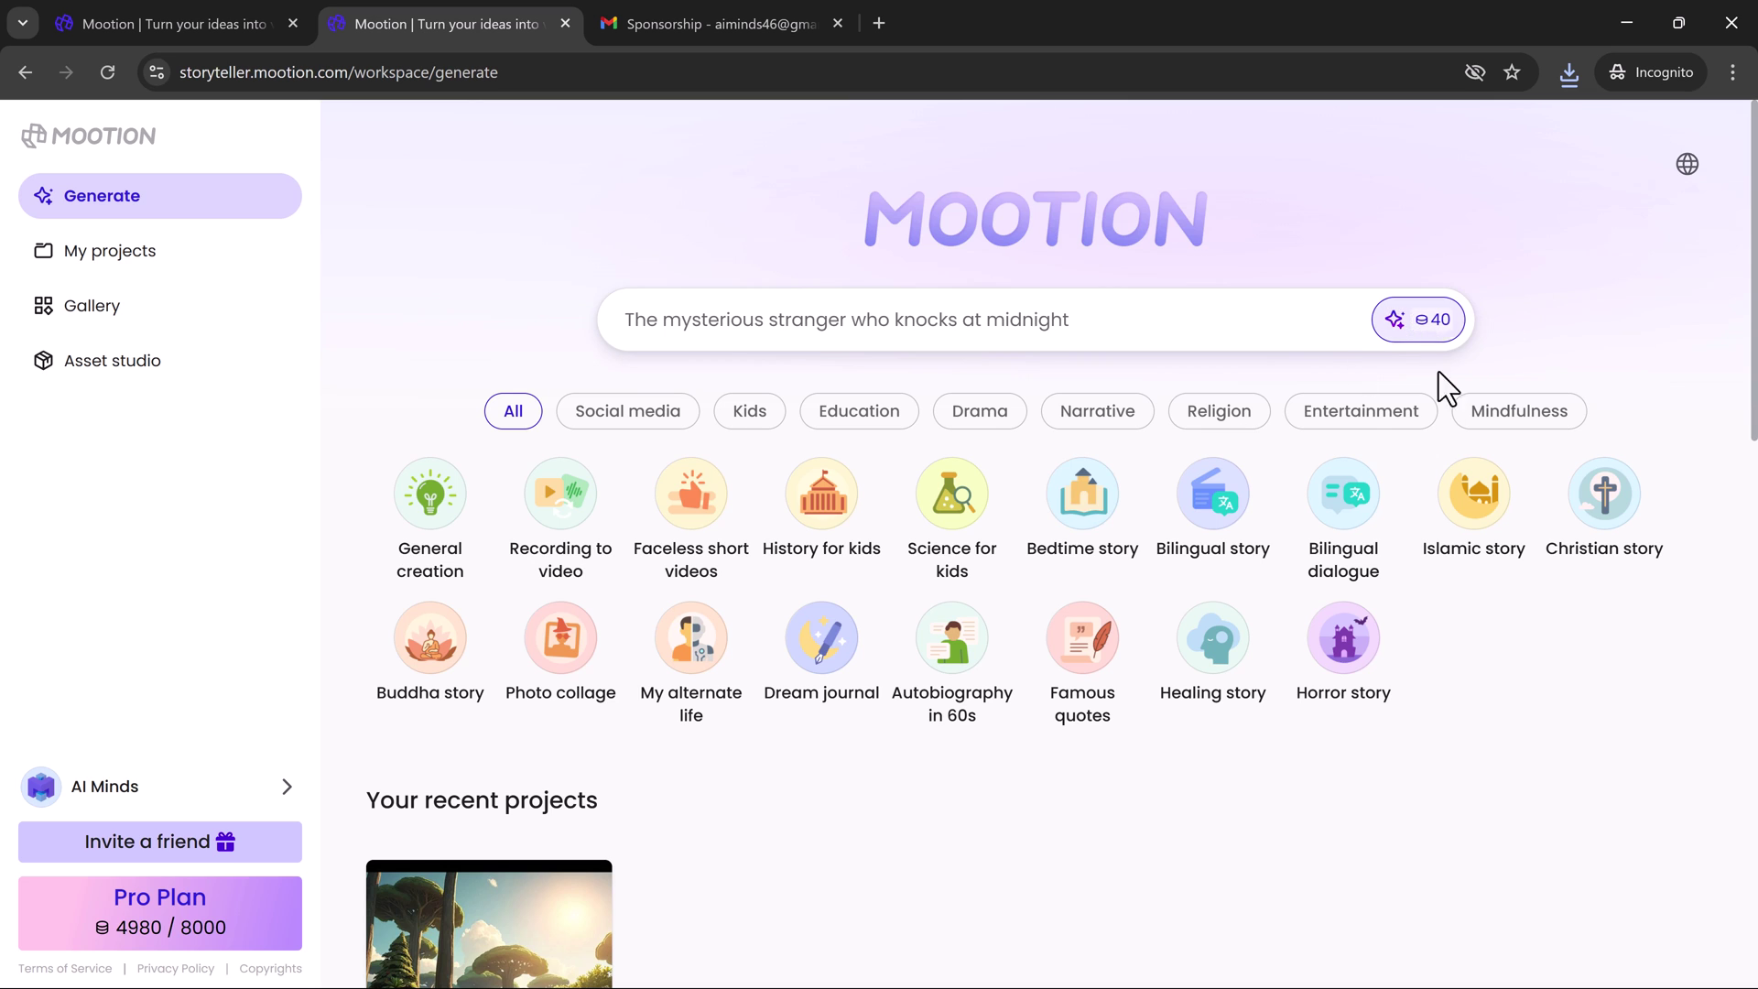
Filter the templates to Entertainment, then Drama, and scroll through the example videos below.
left_click(1400, 423)
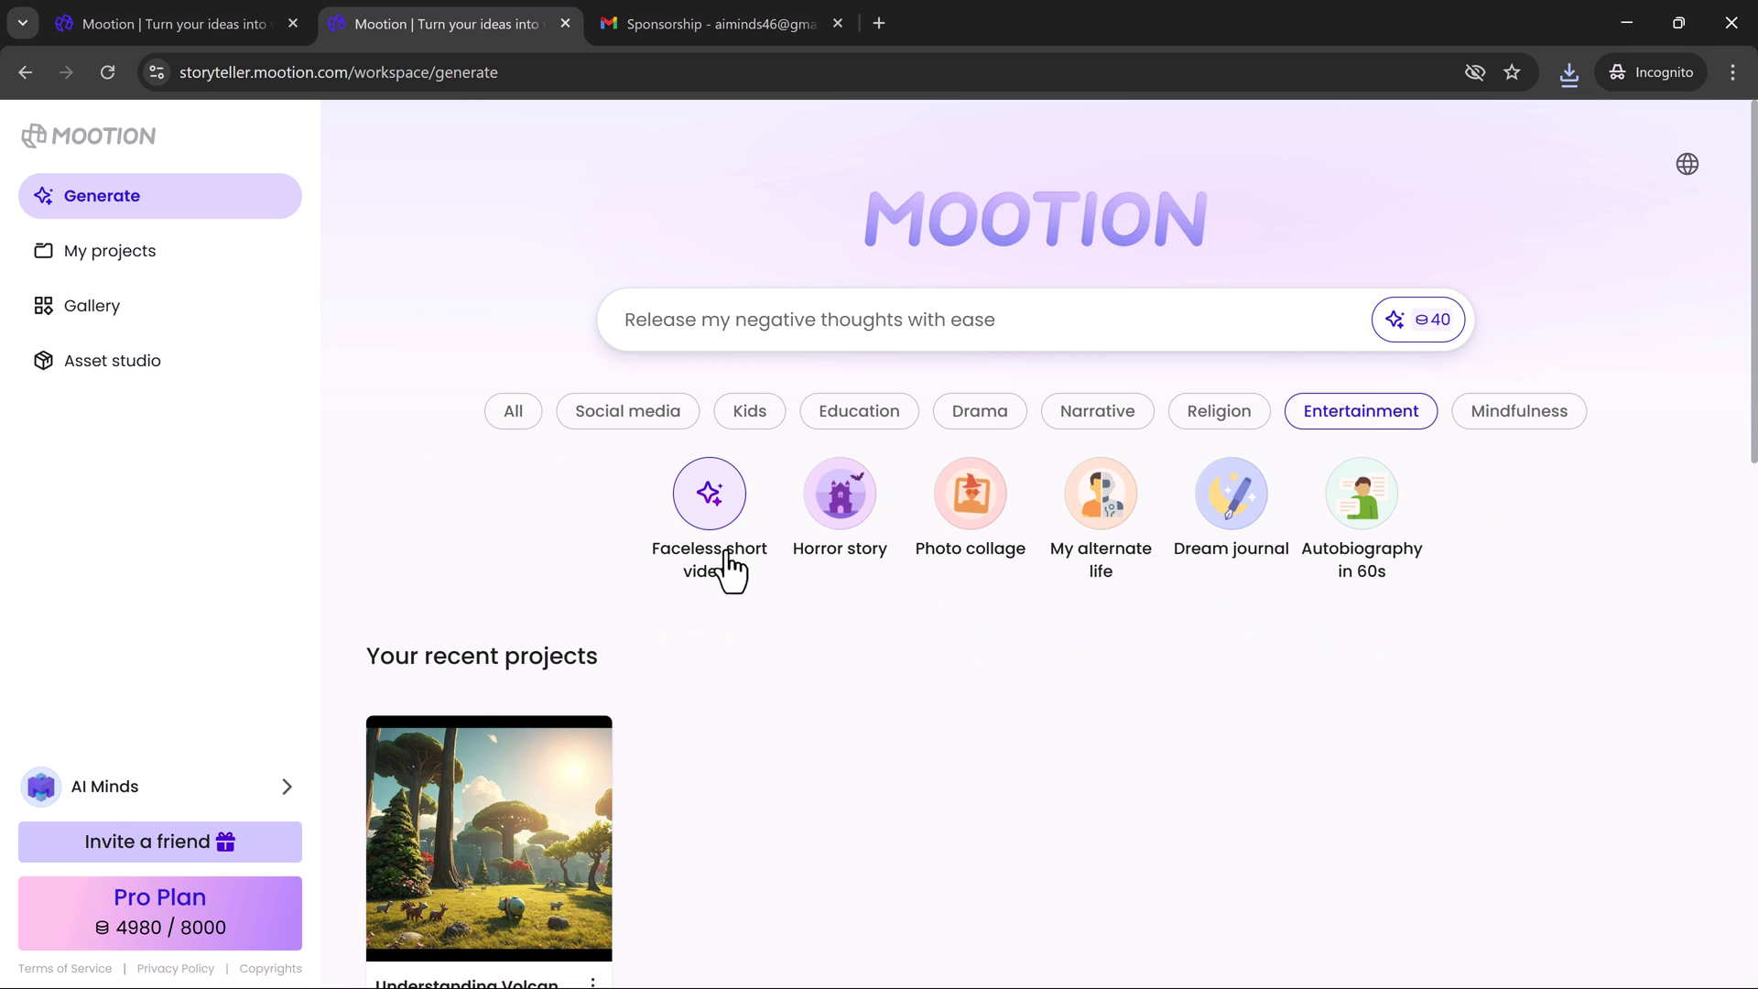
left_click(966, 419)
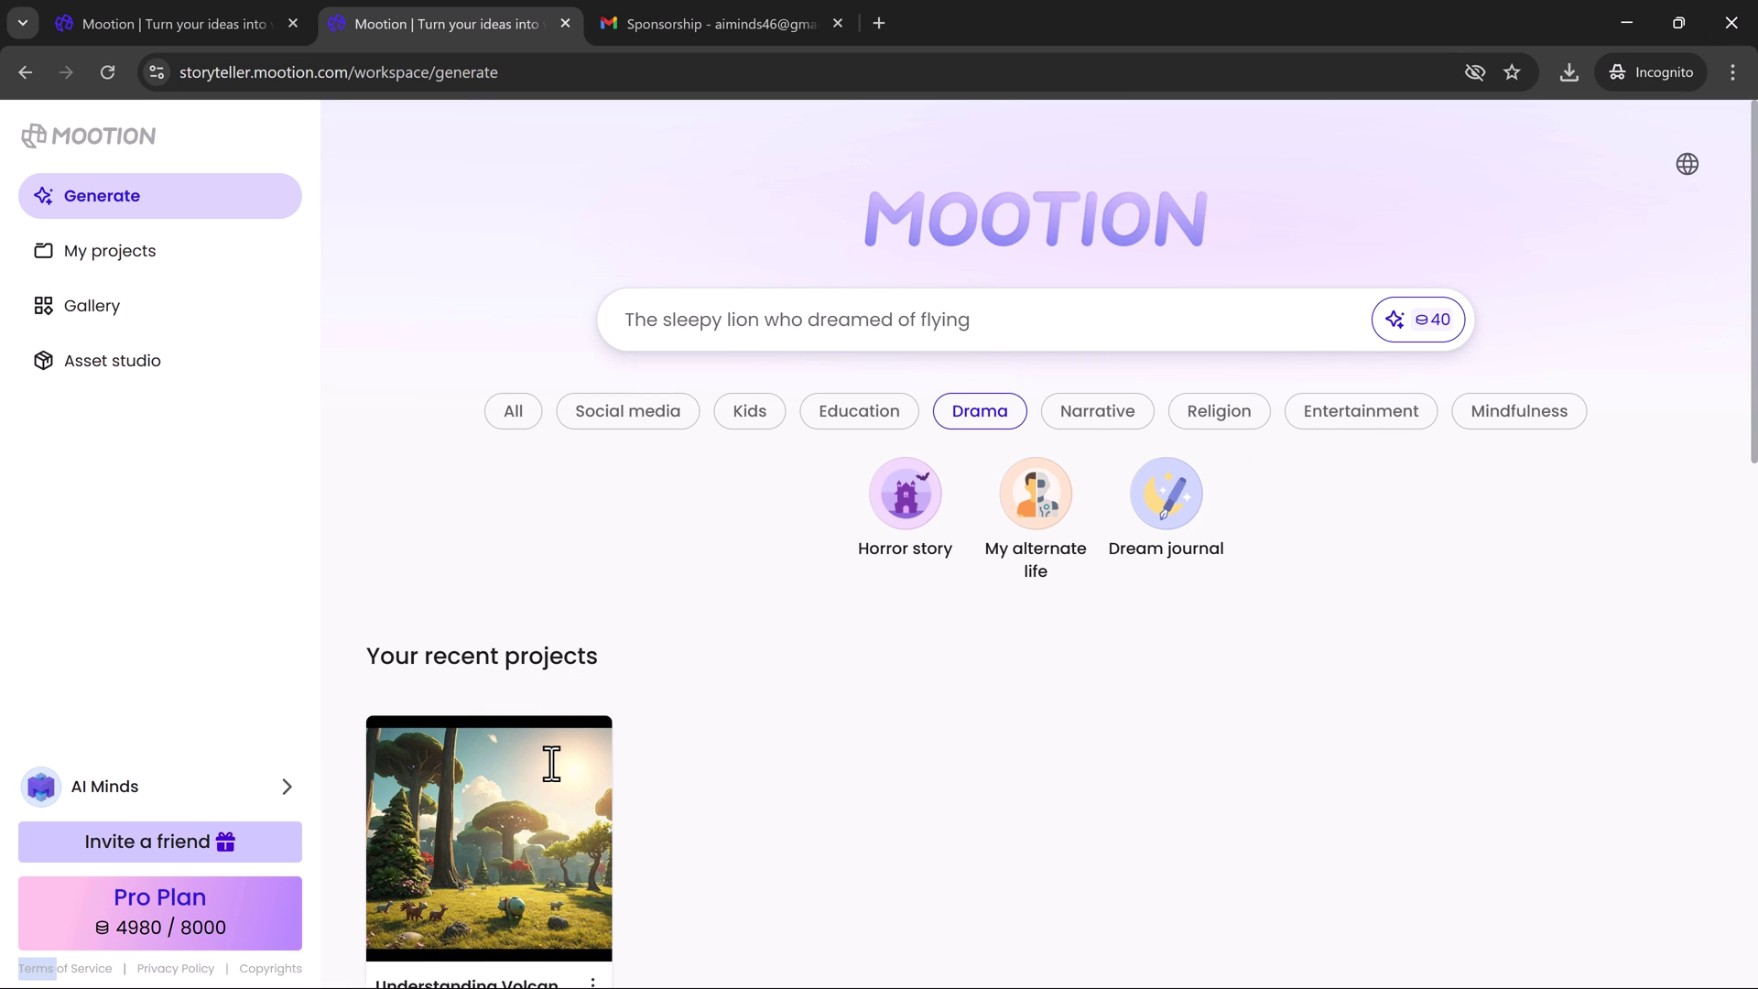
scroll(801, 589, "down", 10)
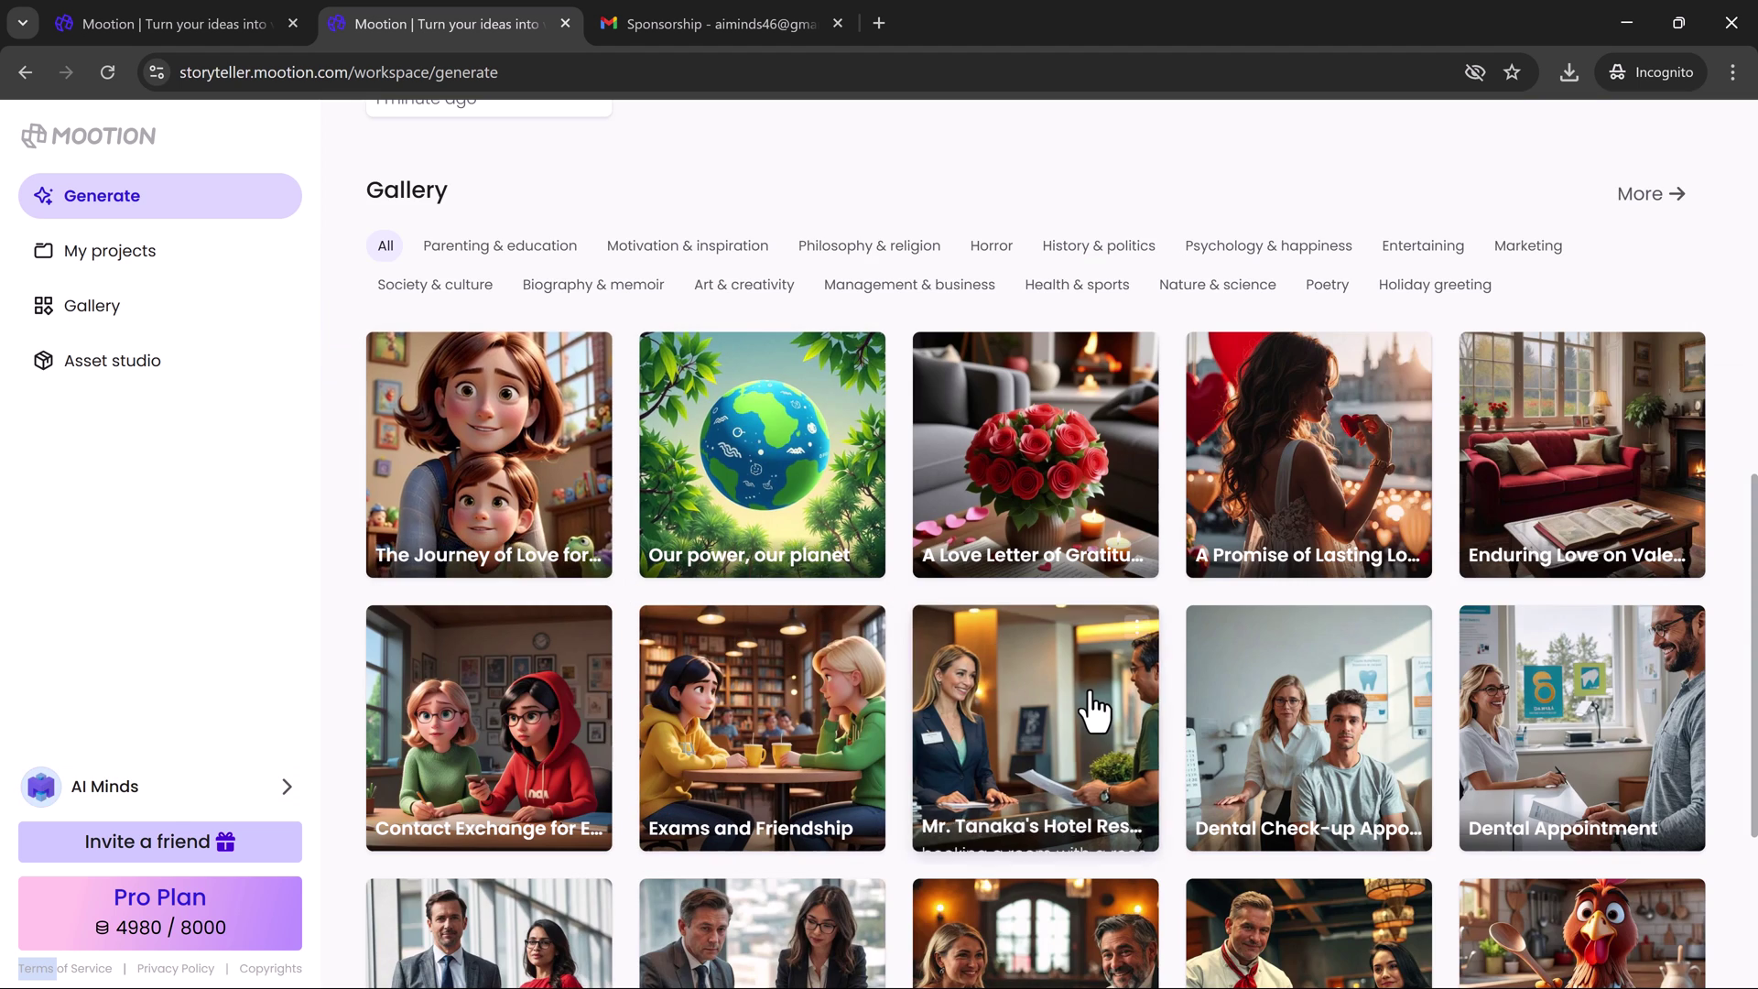
scroll(1099, 706, "down", 4)
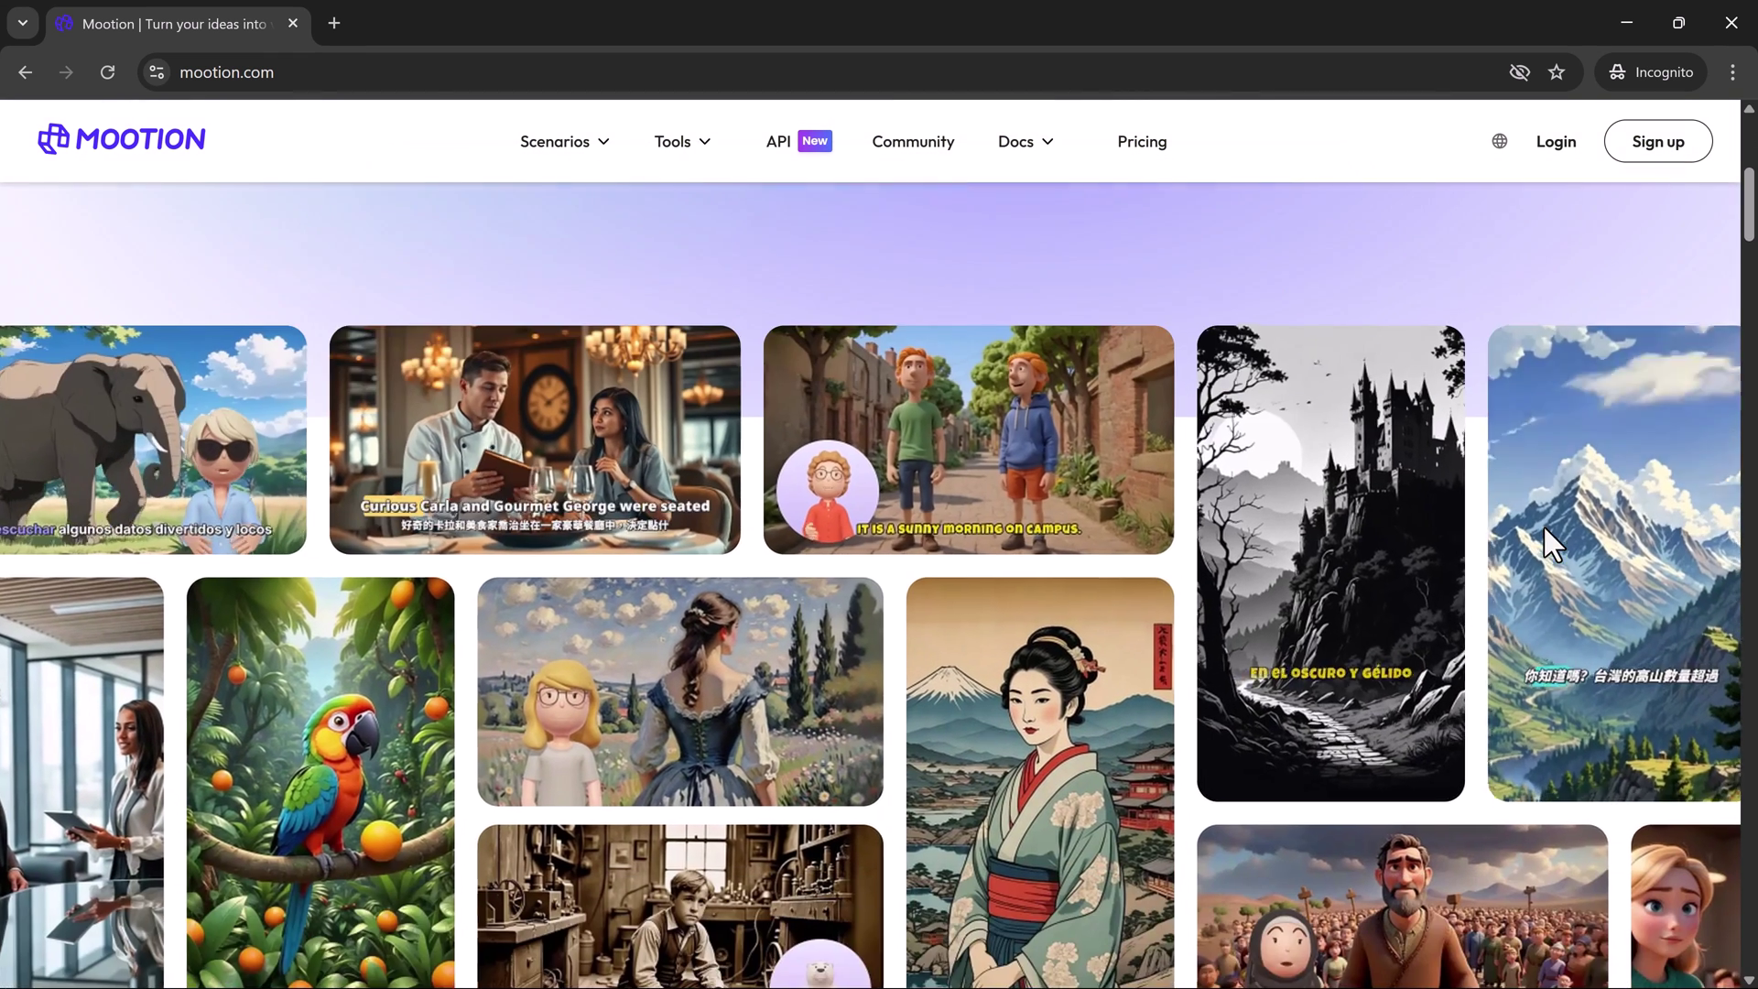
scroll(1542, 524, "down", 1)
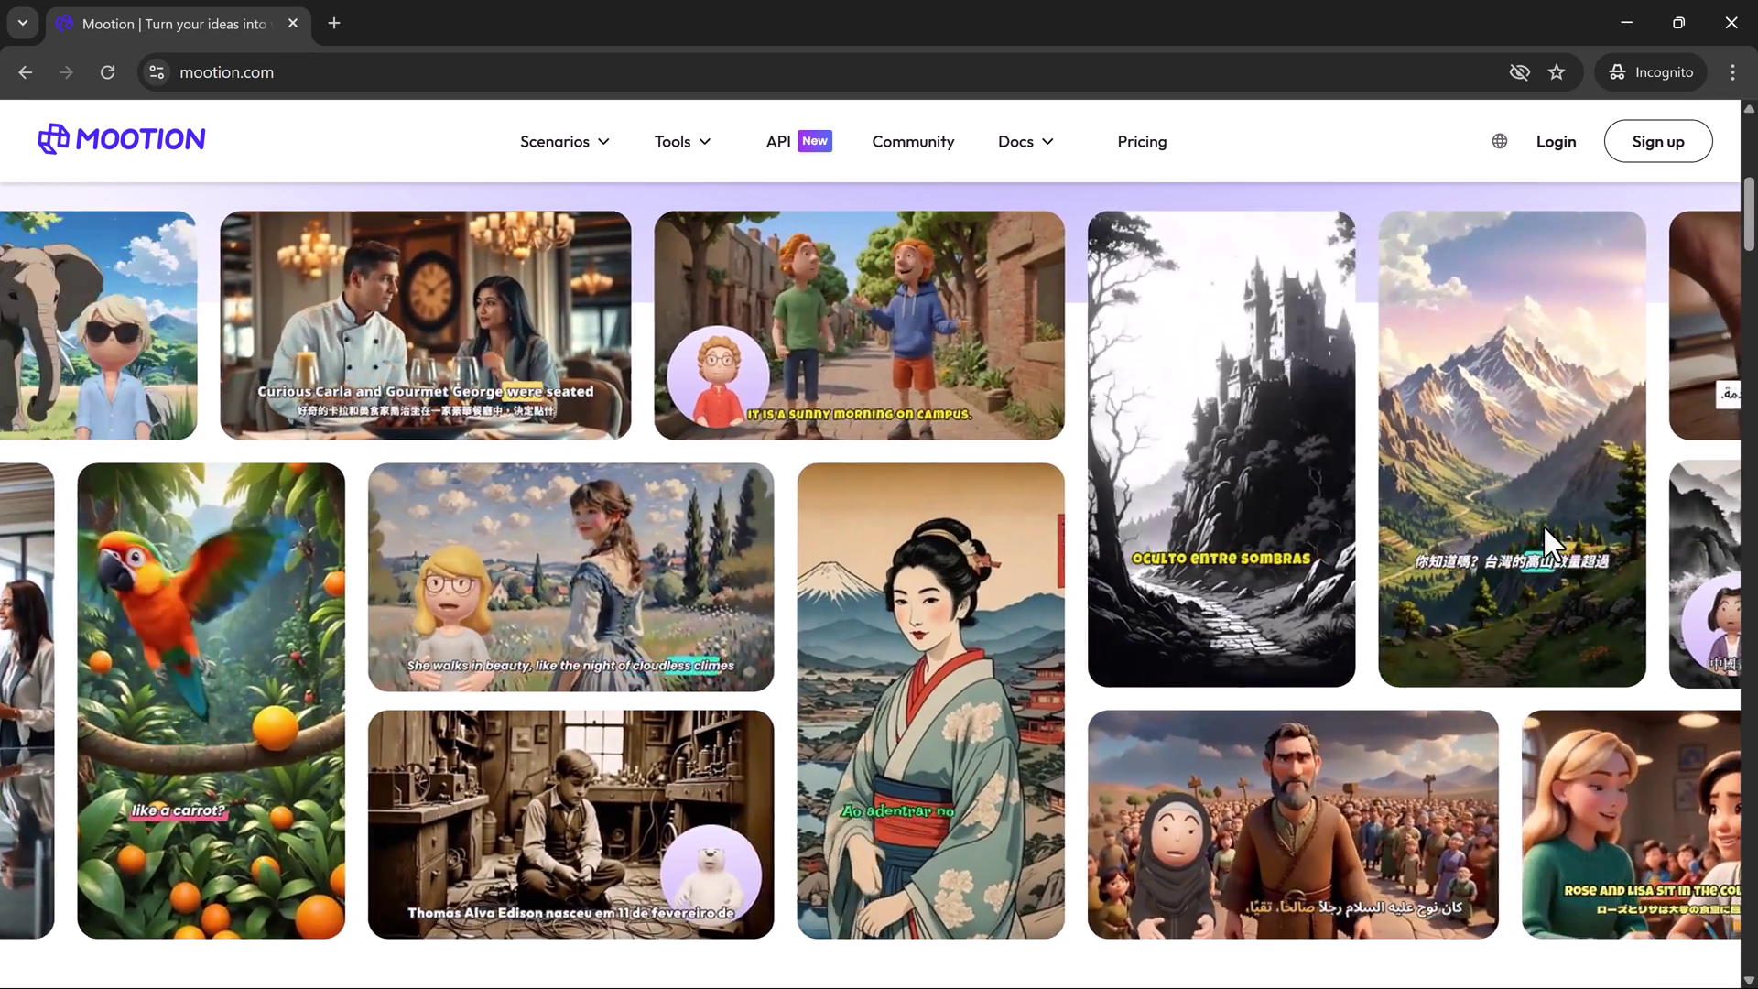
Scroll the mootion.com homepage past the video gallery and creator stats to 'Auto-generate full videos'.
scroll(1544, 528, "down", 10)
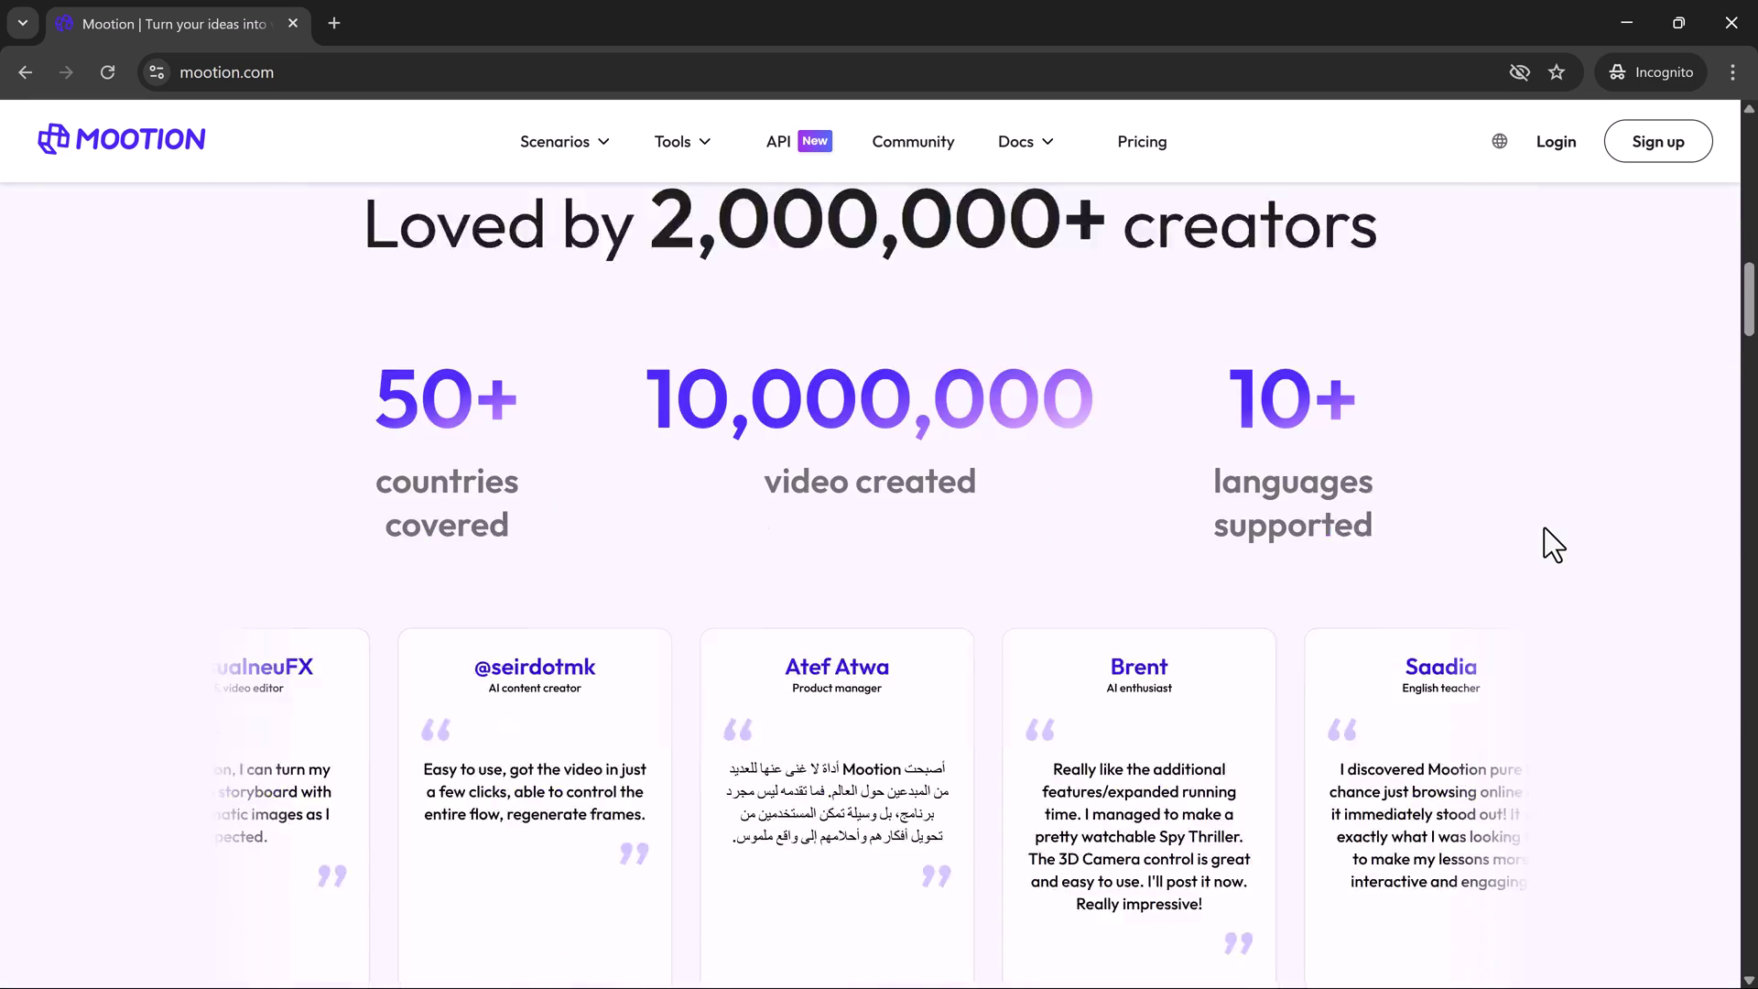
scroll(1544, 527, "down", 10)
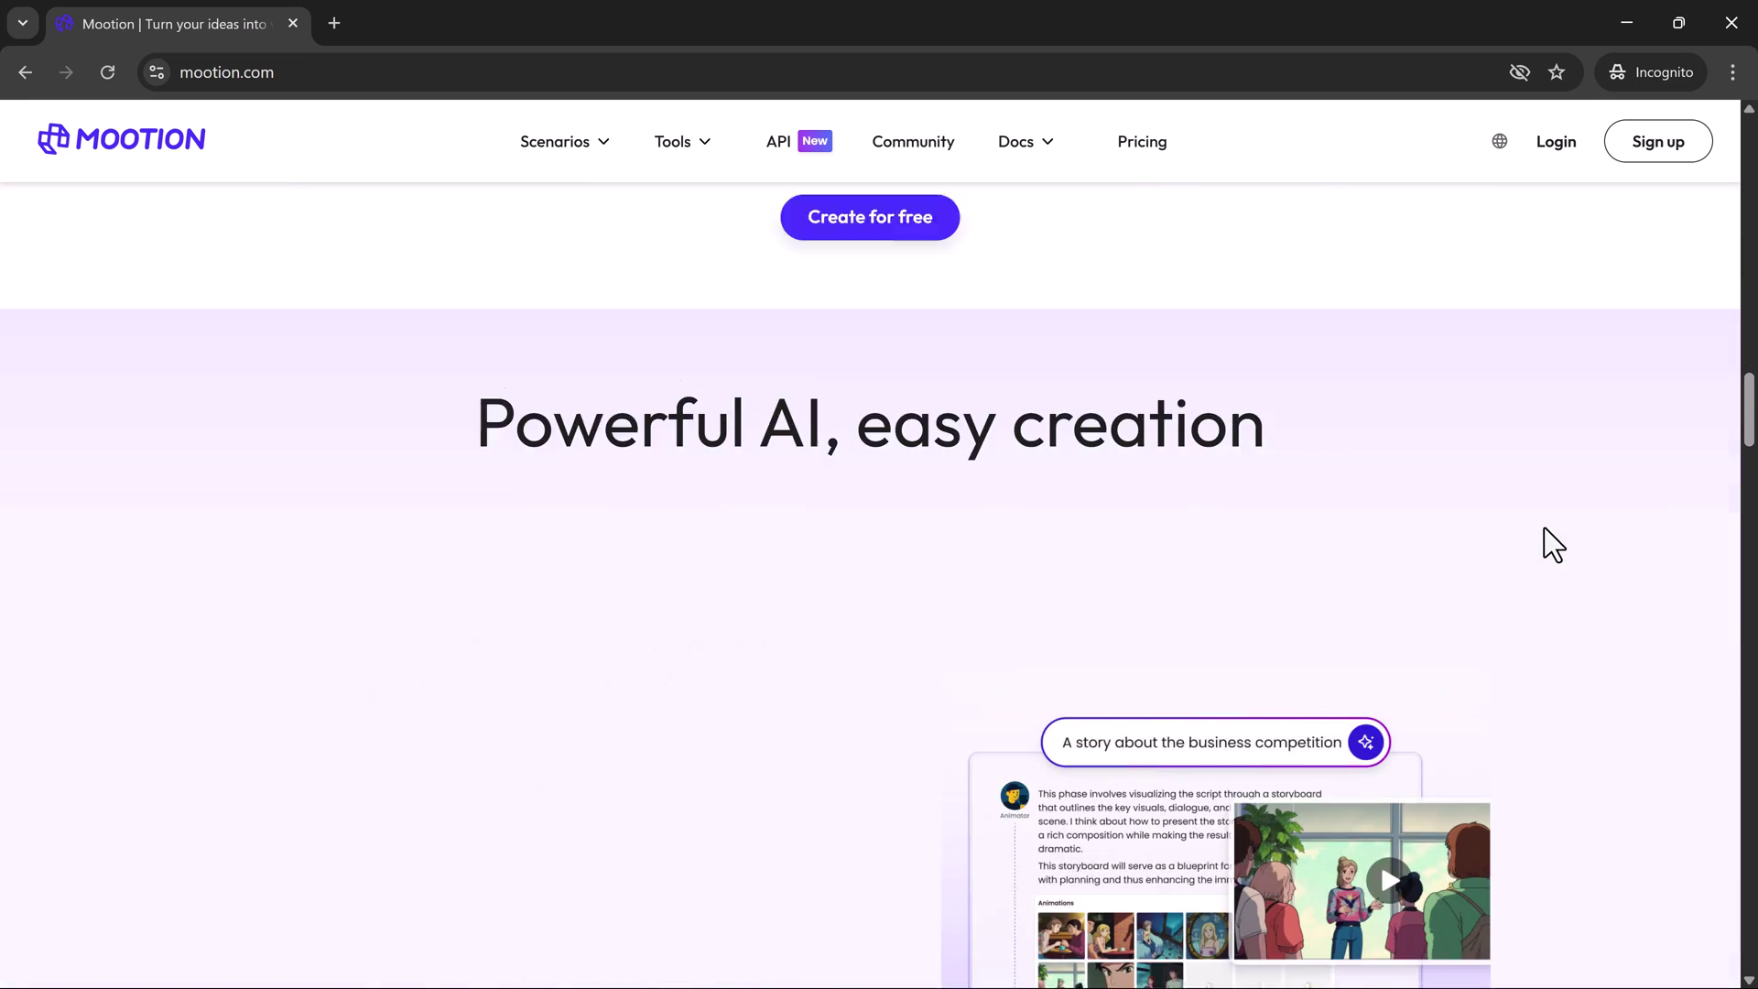
scroll(1543, 528, "down", 4)
scroll(1544, 527, "up", 1)
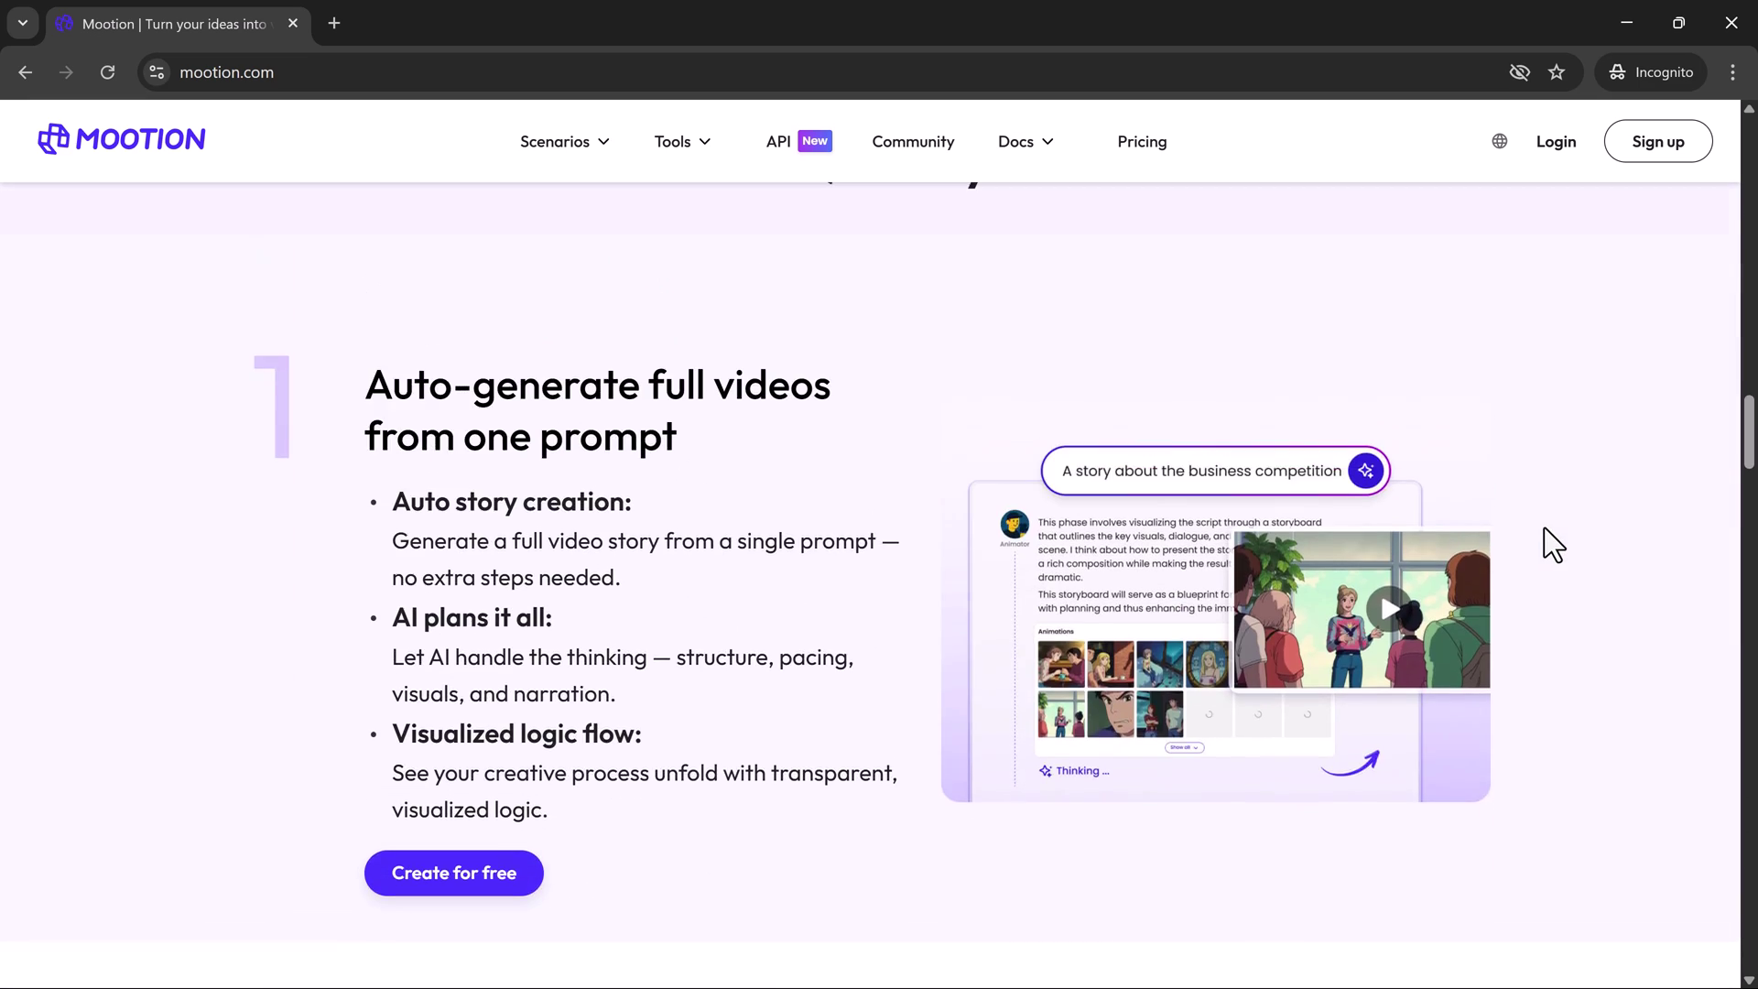